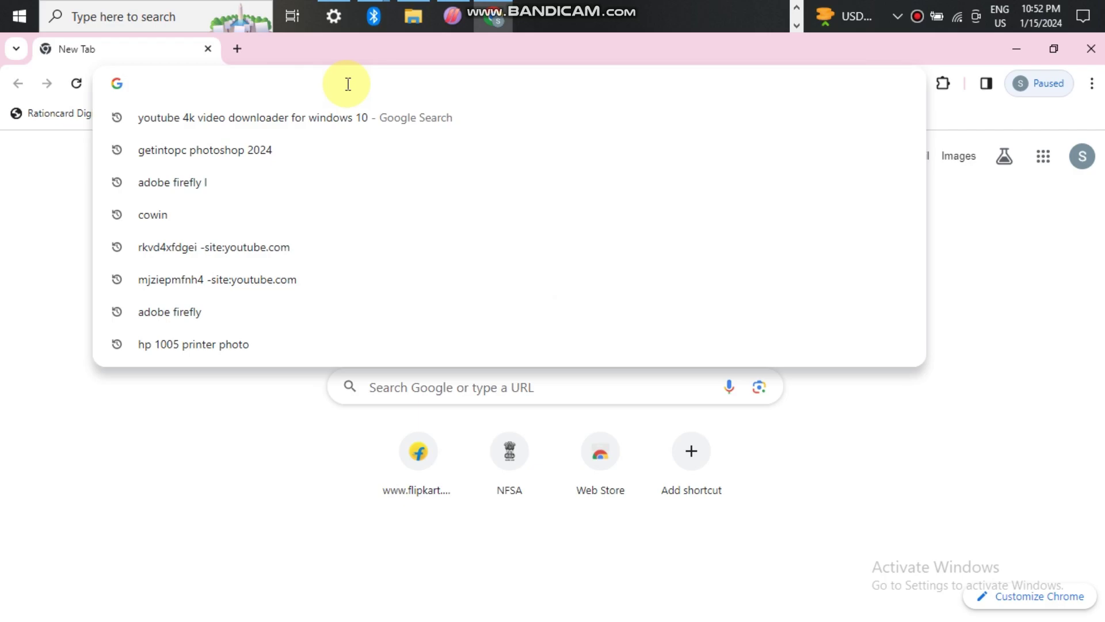
- Search Google for 'police verfication up', fixing a typo while typing the query
type("ce vr")
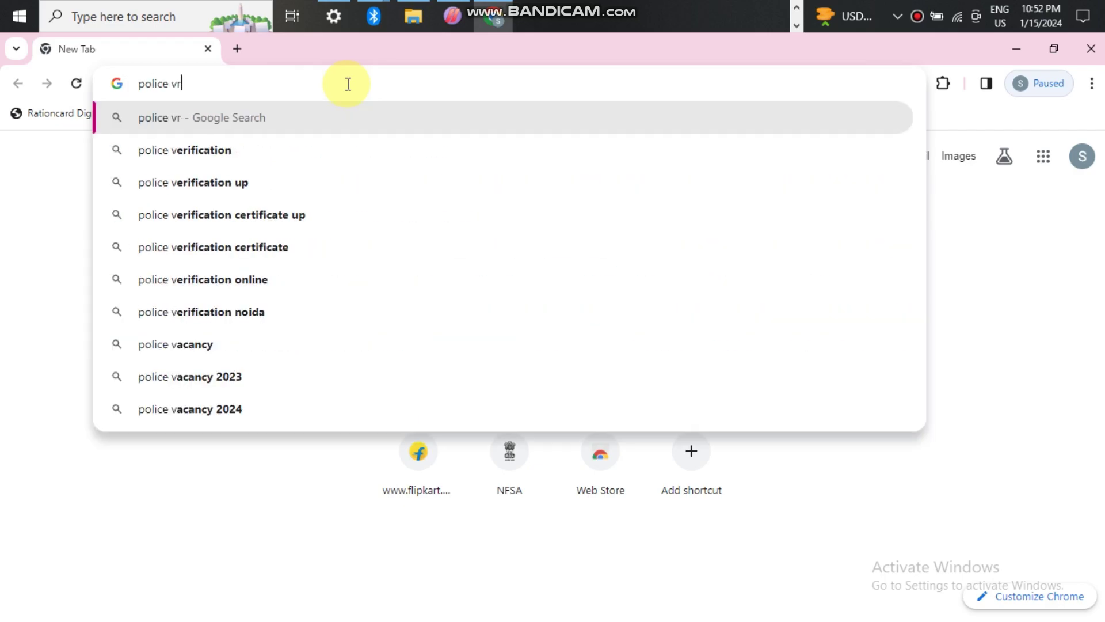
type("i")
key("BackSpace")
key("BackSpace")
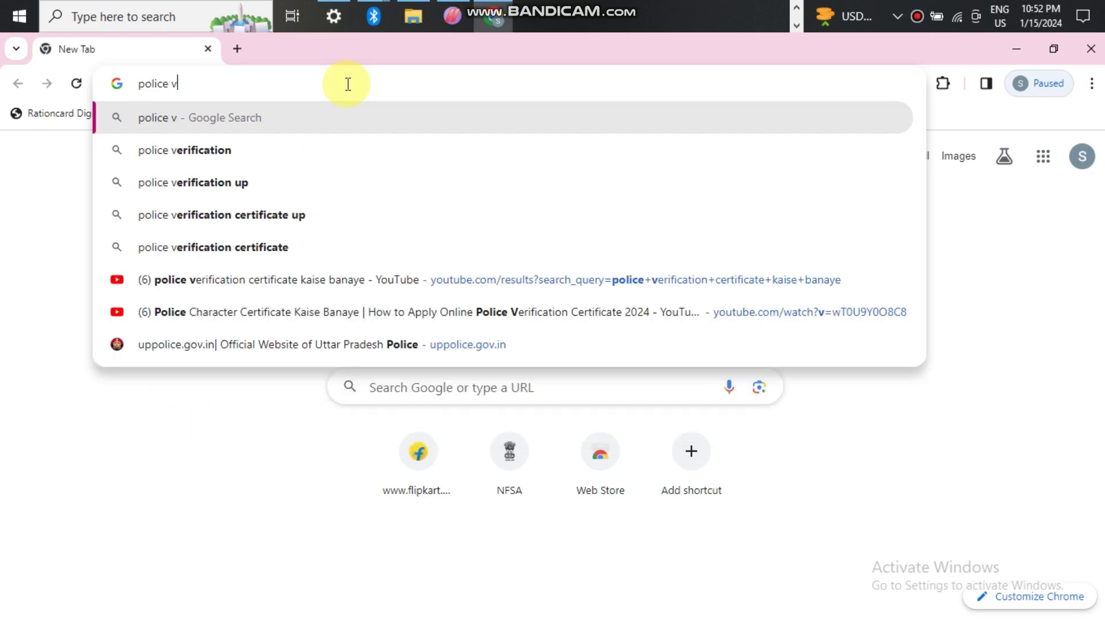
type("er")
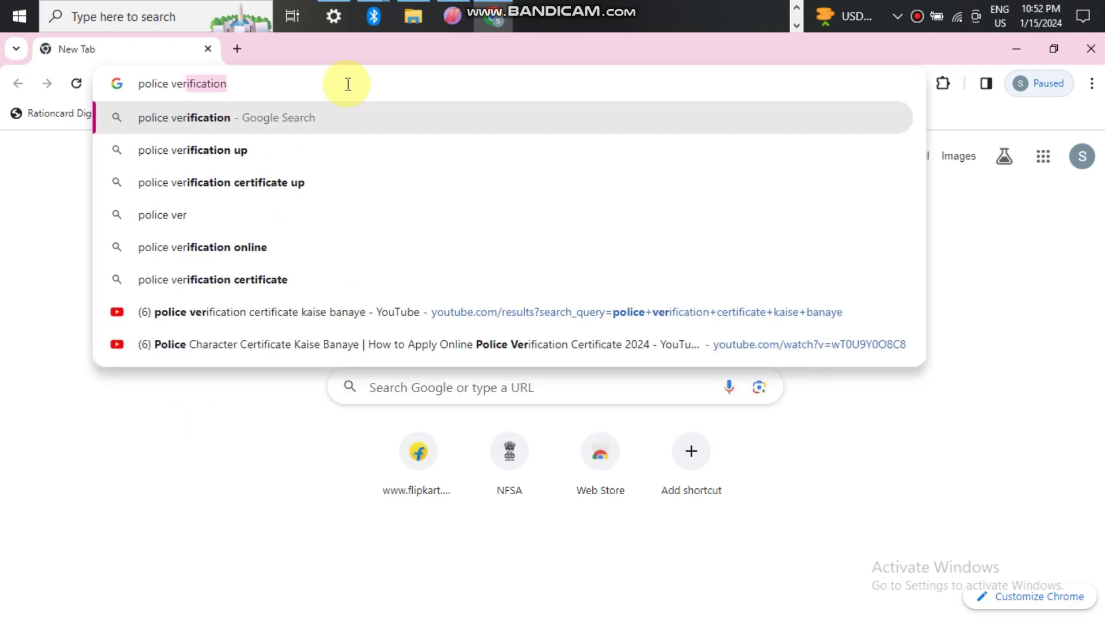
type("fic")
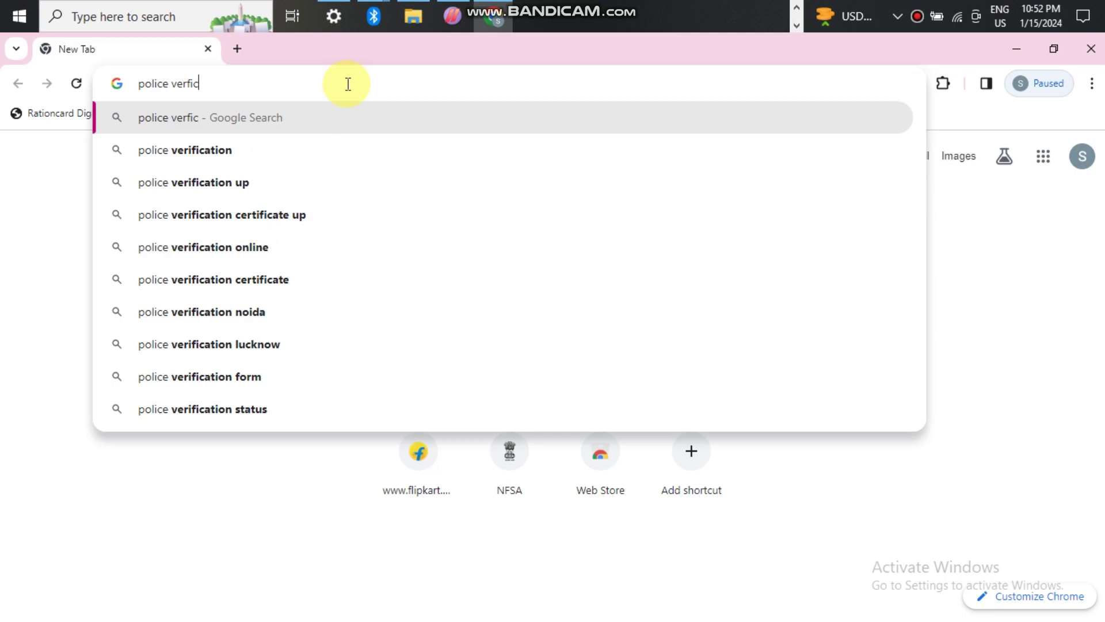
type("ation ")
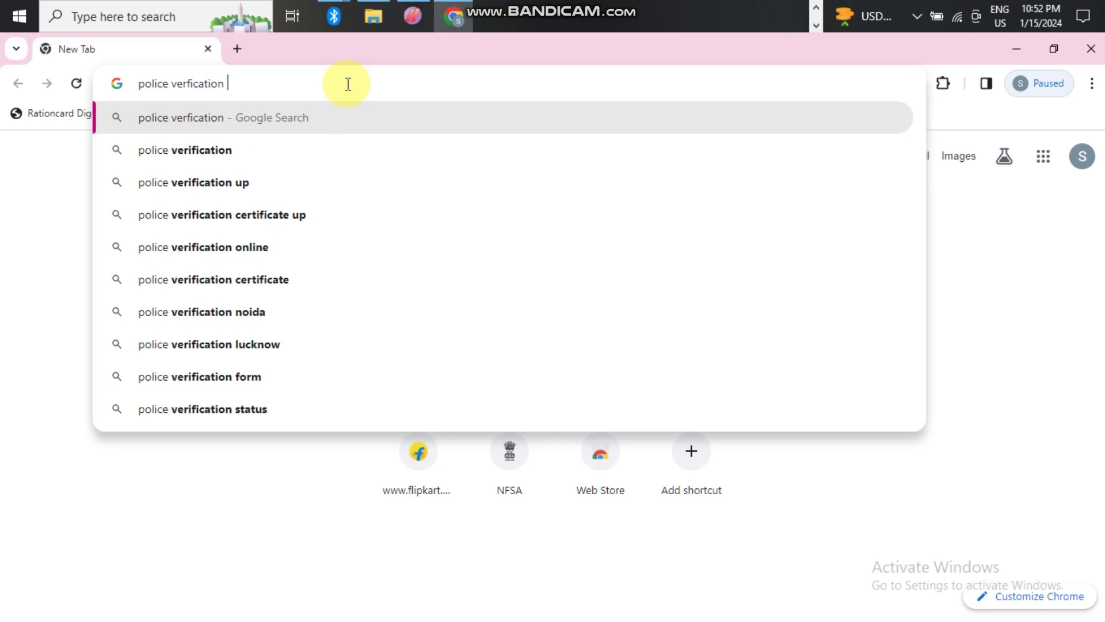
type("up")
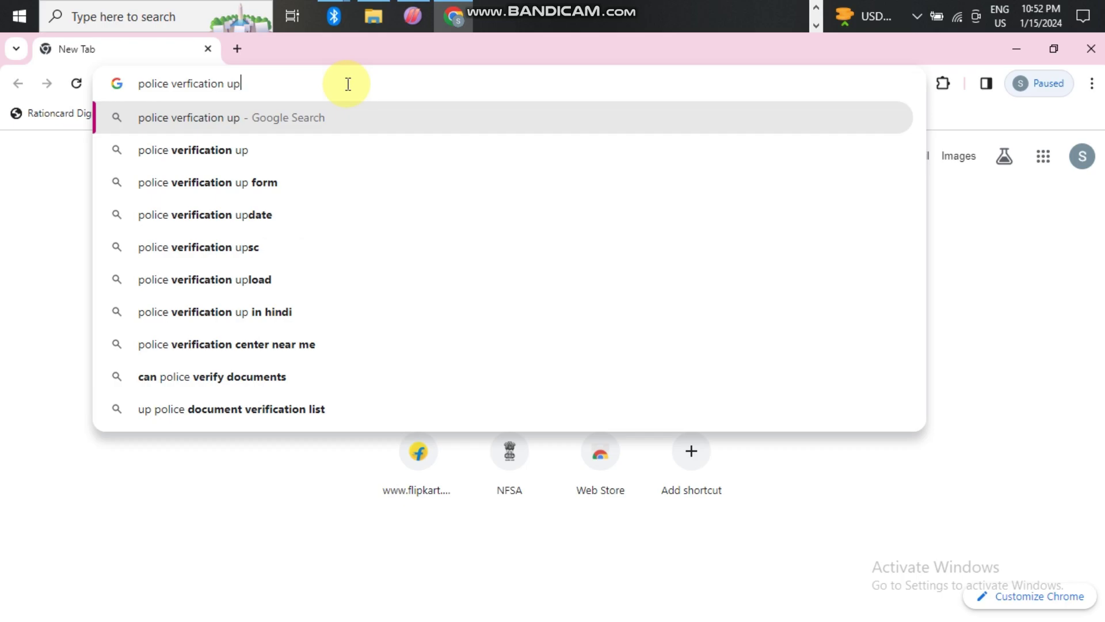
key("Return")
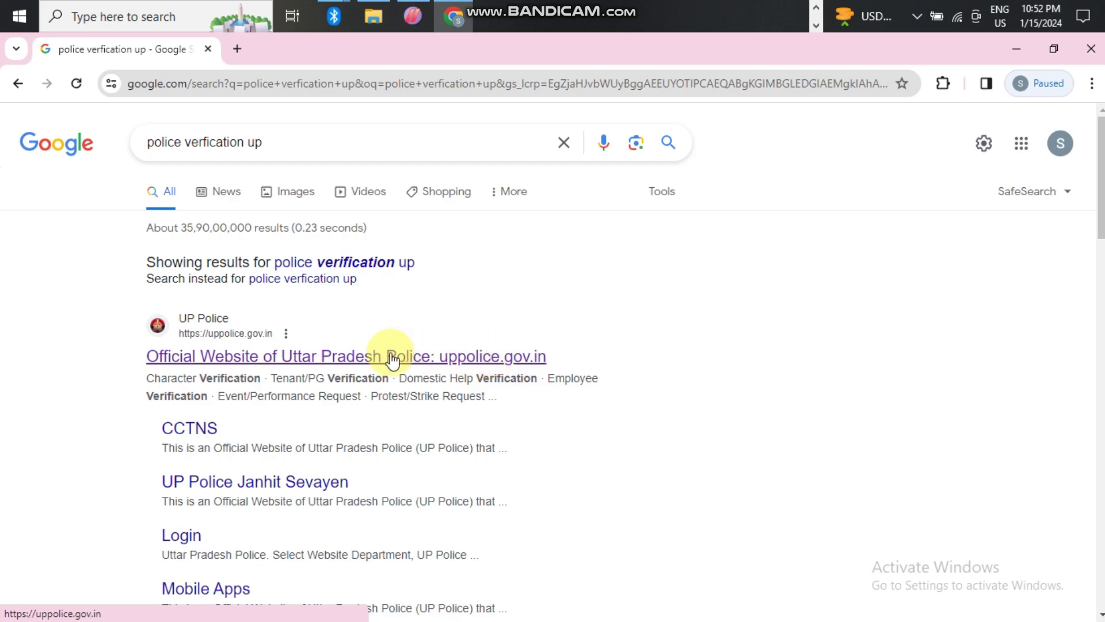
- Open uppolice.gov.in, choose Character Verification under Citizen Services, and accept the leave-site prompt
left_click(231, 357)
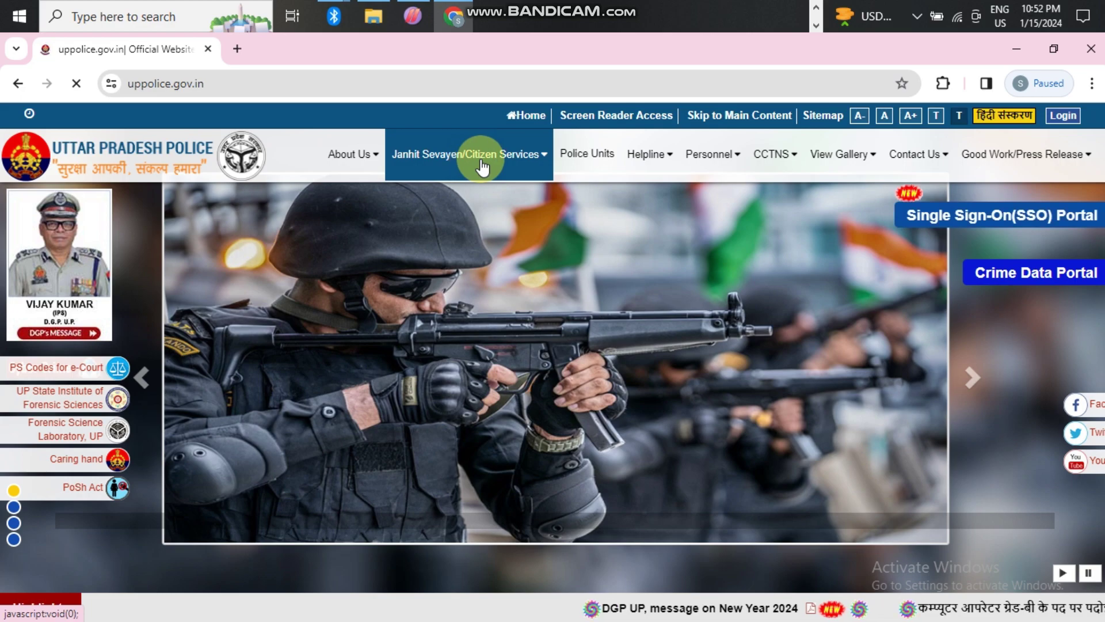
mouse_move(505, 165)
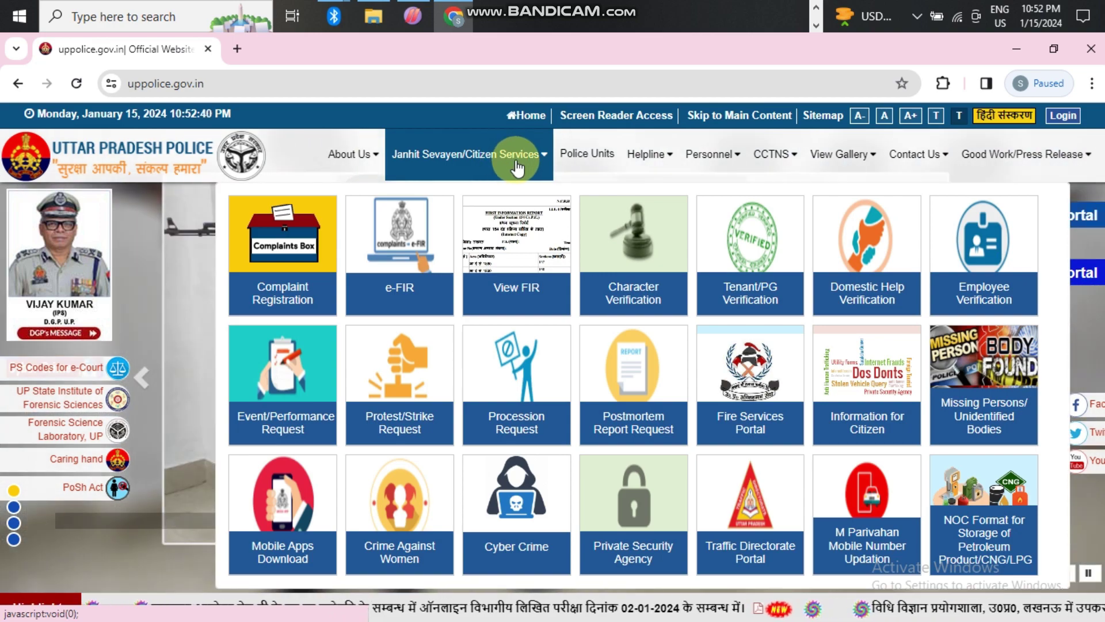
left_click(616, 371)
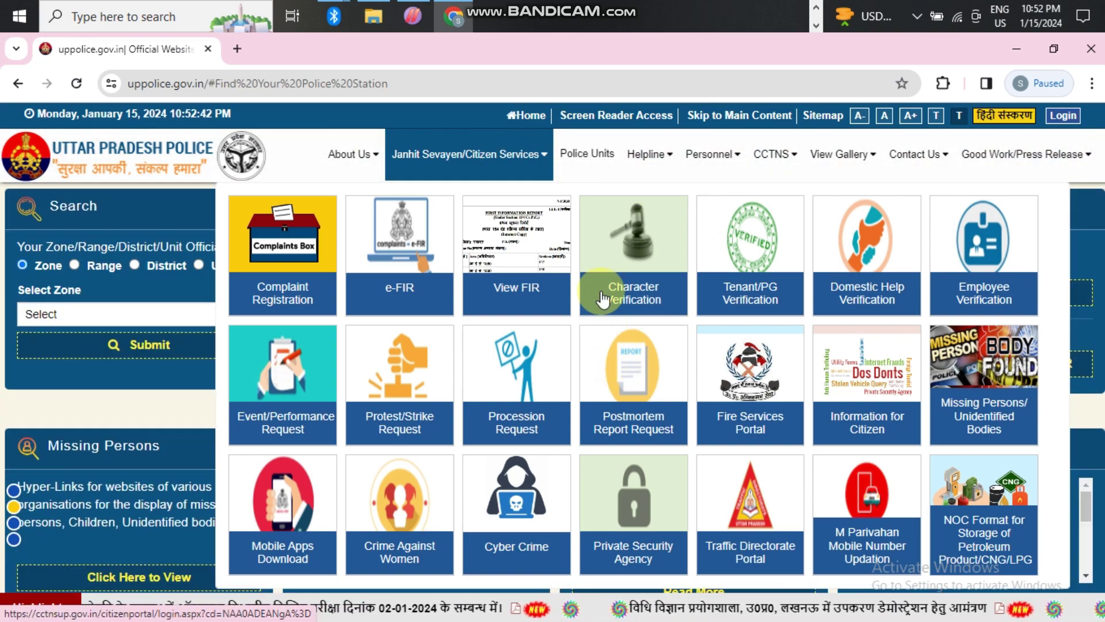
left_click(634, 301)
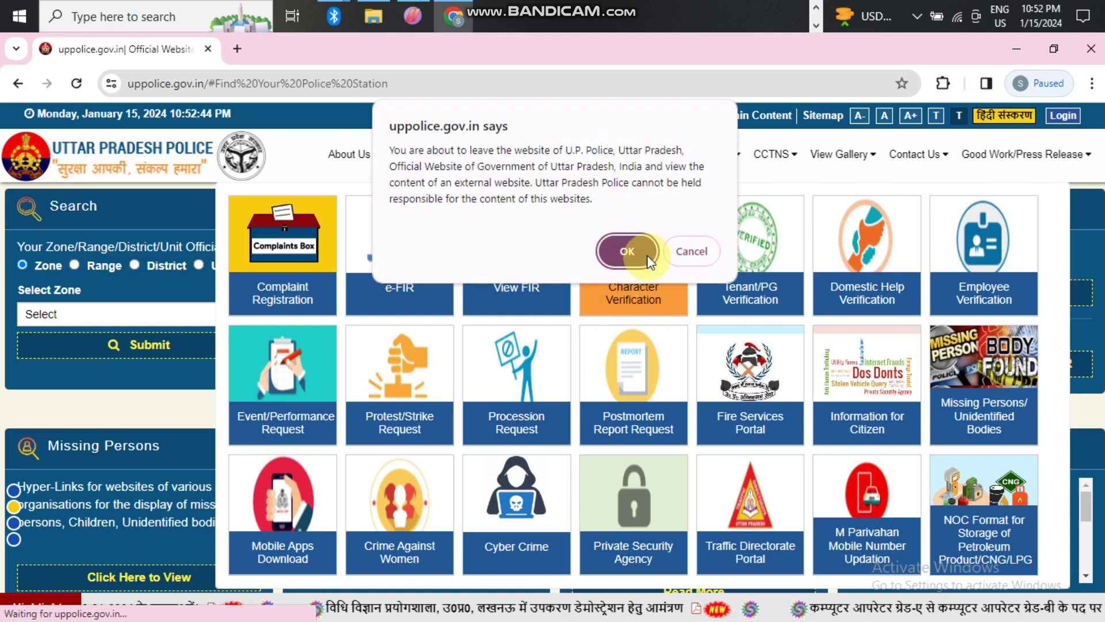
left_click(631, 249)
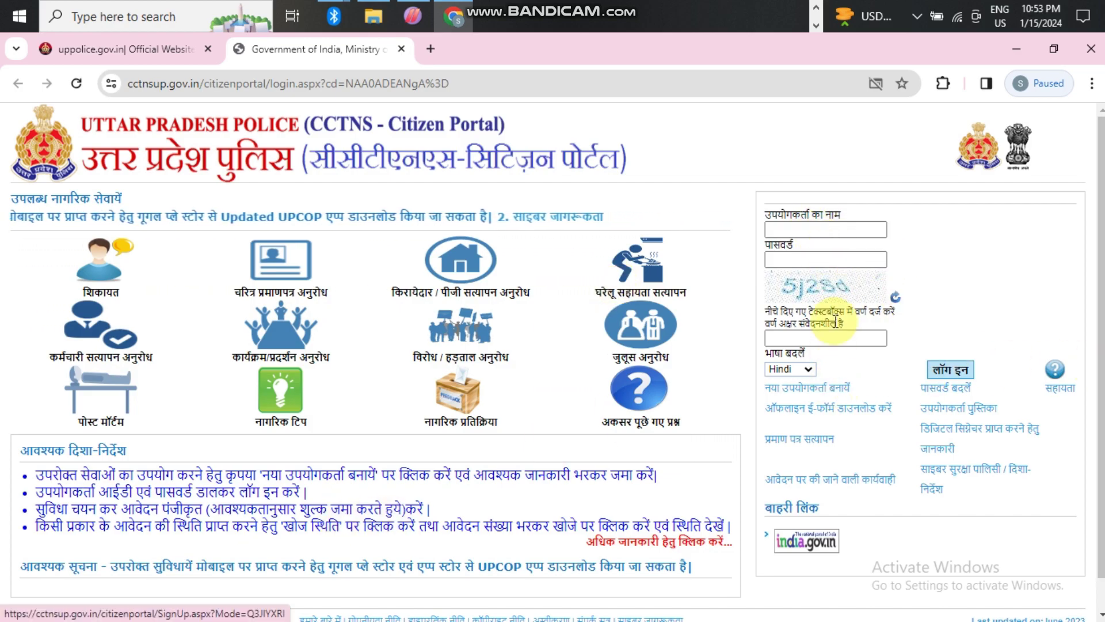
- Open the new-user (नया उपयोगकर्ता बनायें) registration form and place the cursor in First Name
left_click(788, 261)
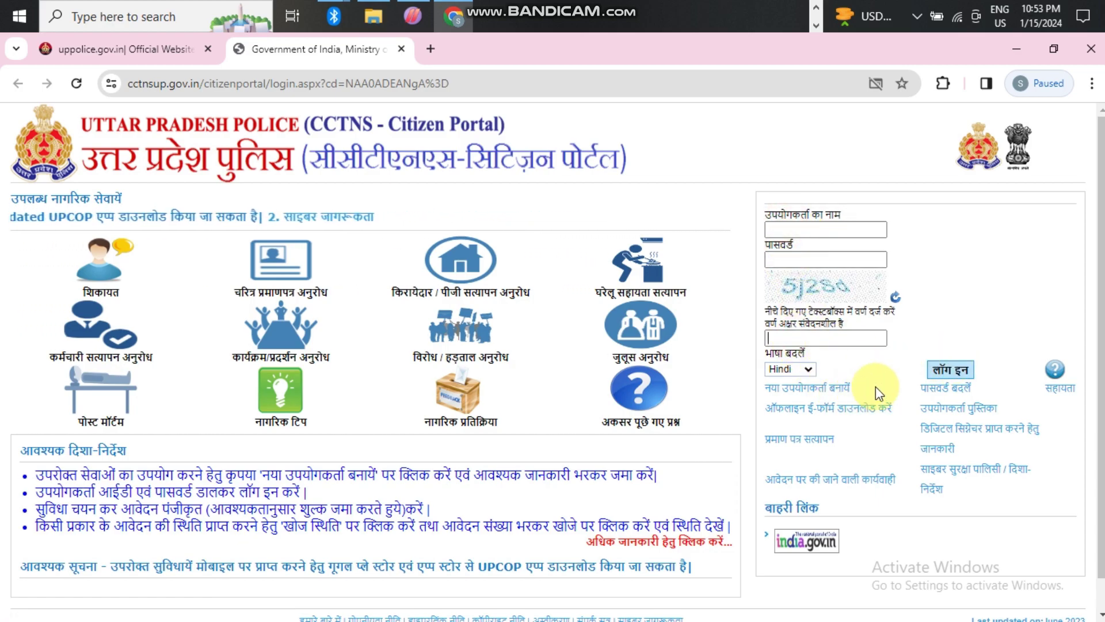
left_click(798, 388)
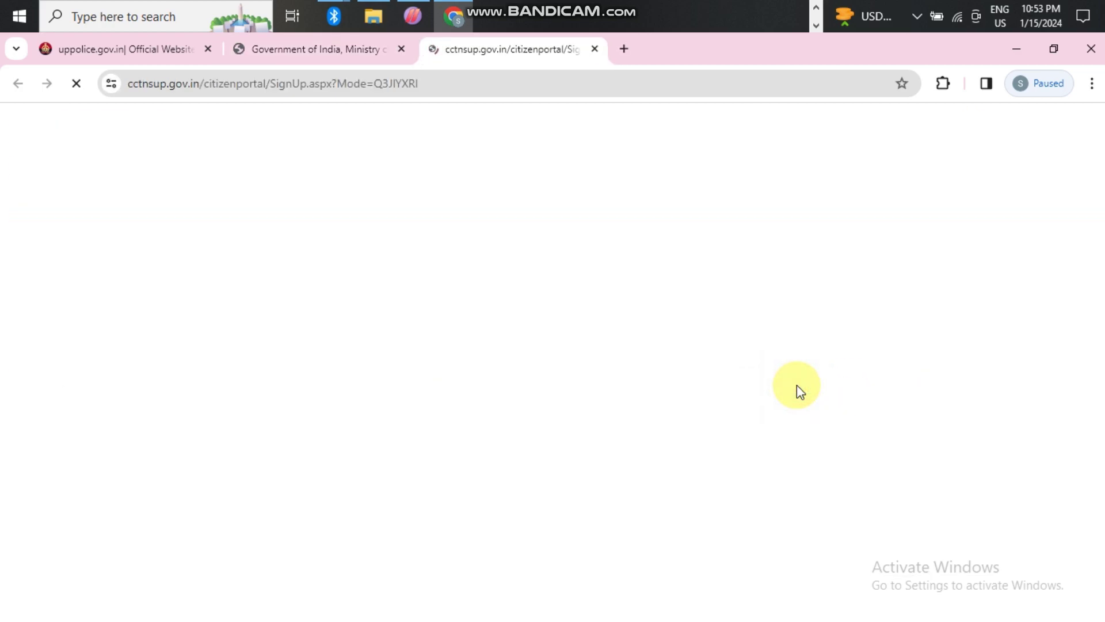
left_click(471, 204)
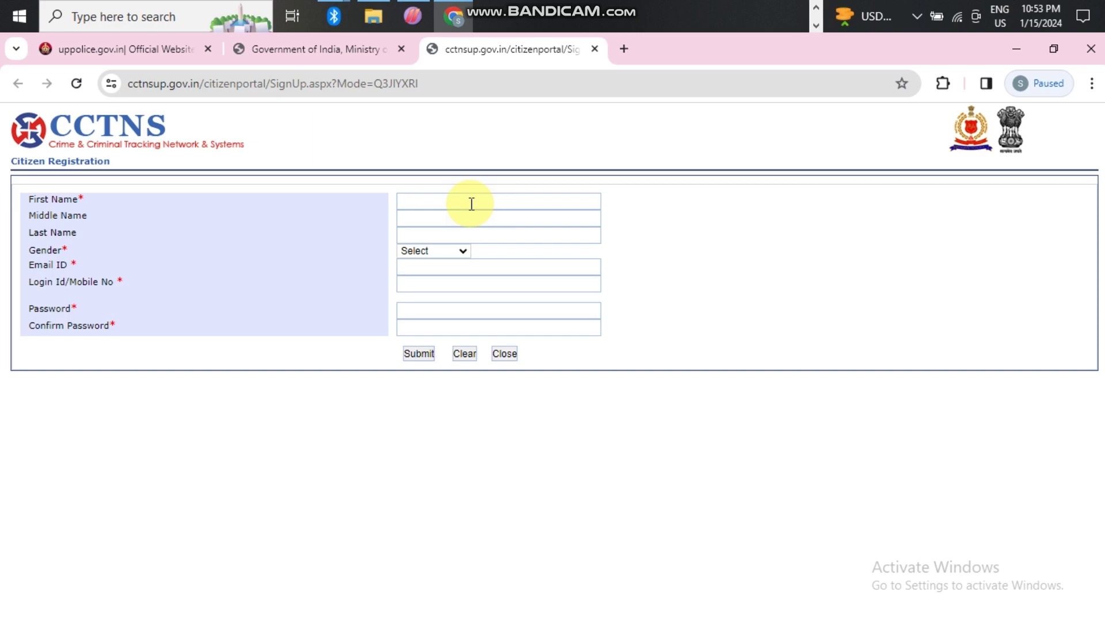
- Enter the applicant's first name, set Gender to Male, and type the e-mail address
type("Shivanand")
left_click(448, 249)
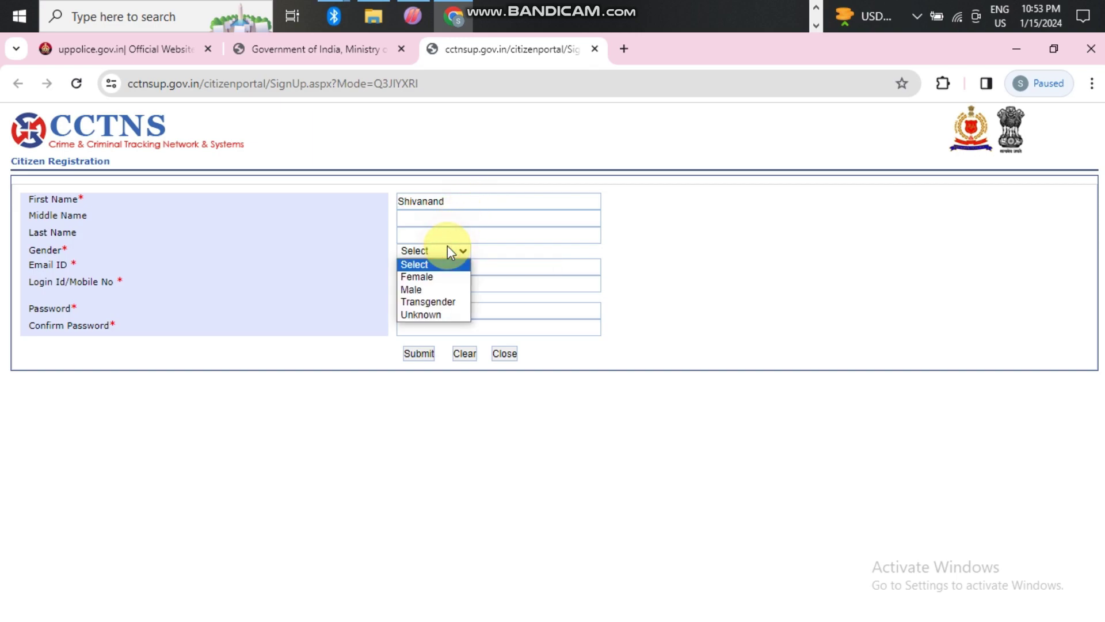
left_click(433, 289)
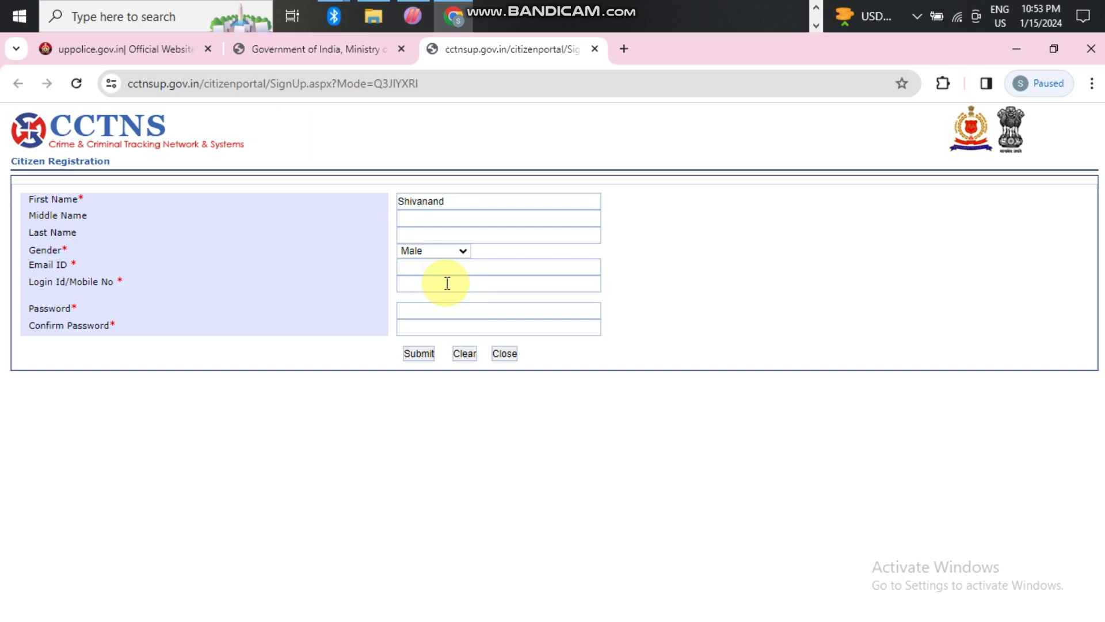
left_click(447, 282)
left_click(442, 266)
type("Shivan")
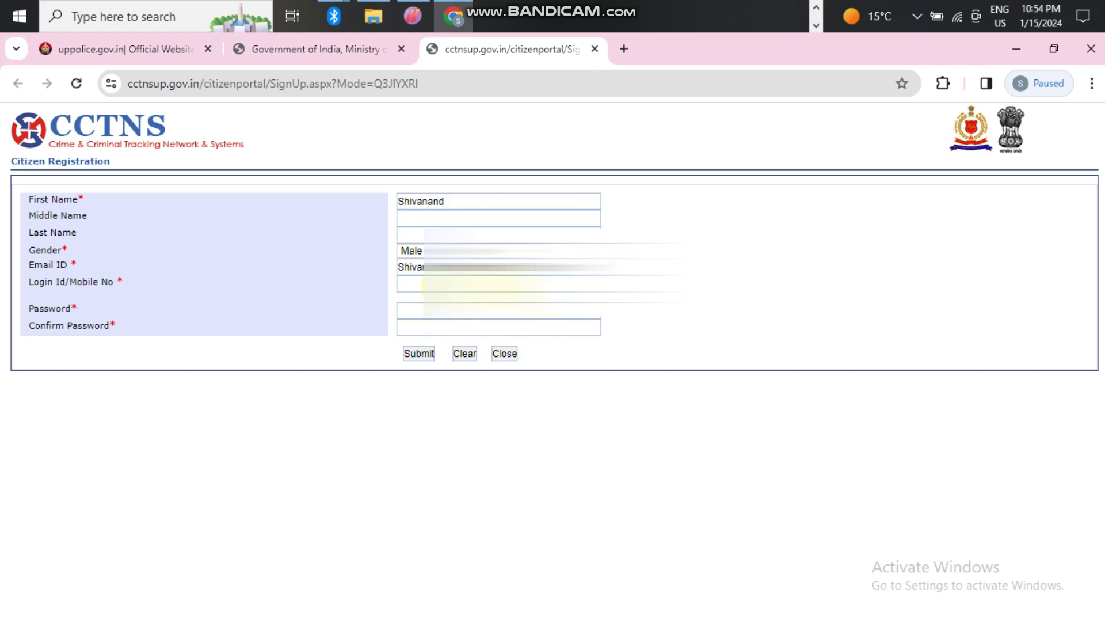
- Enter the mobile-number login id and account password, then submit and confirm the registration
left_click(415, 284)
type("99199")
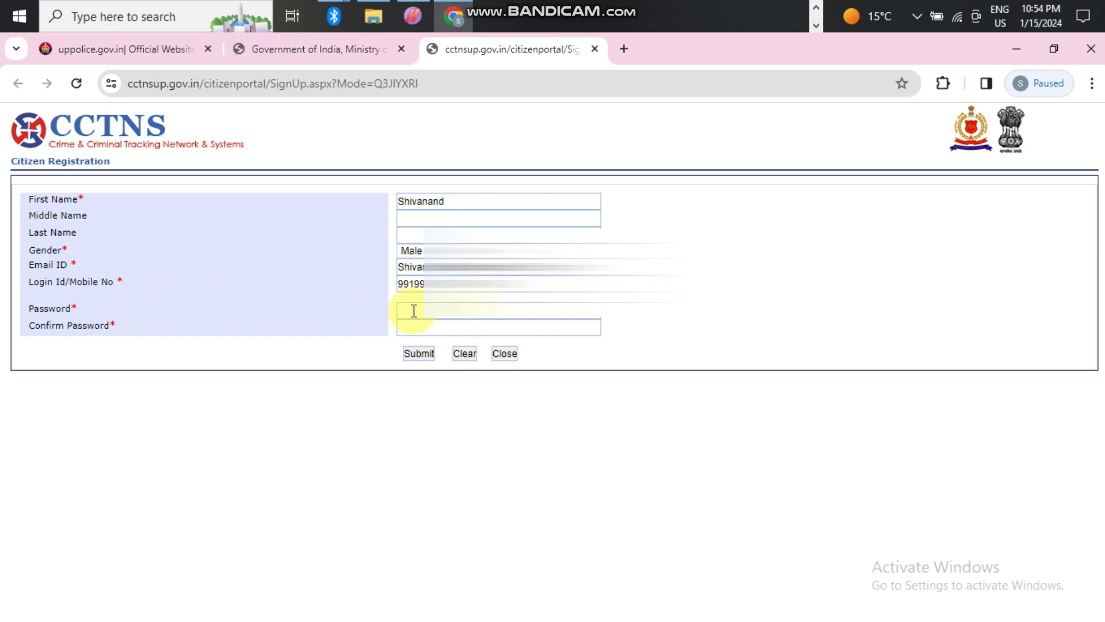
left_click(434, 311)
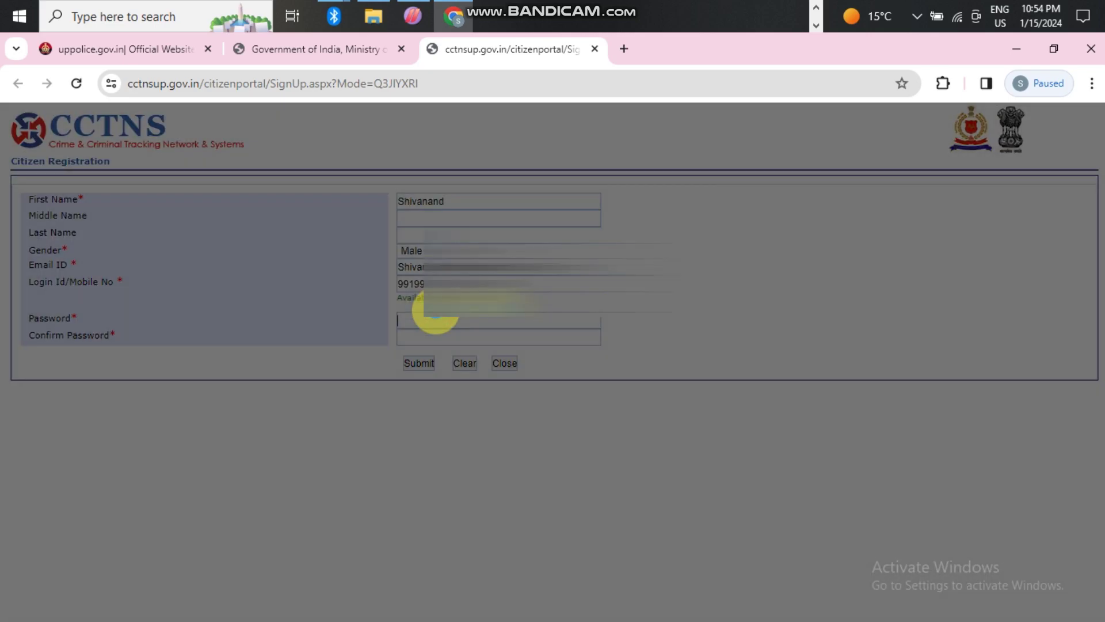
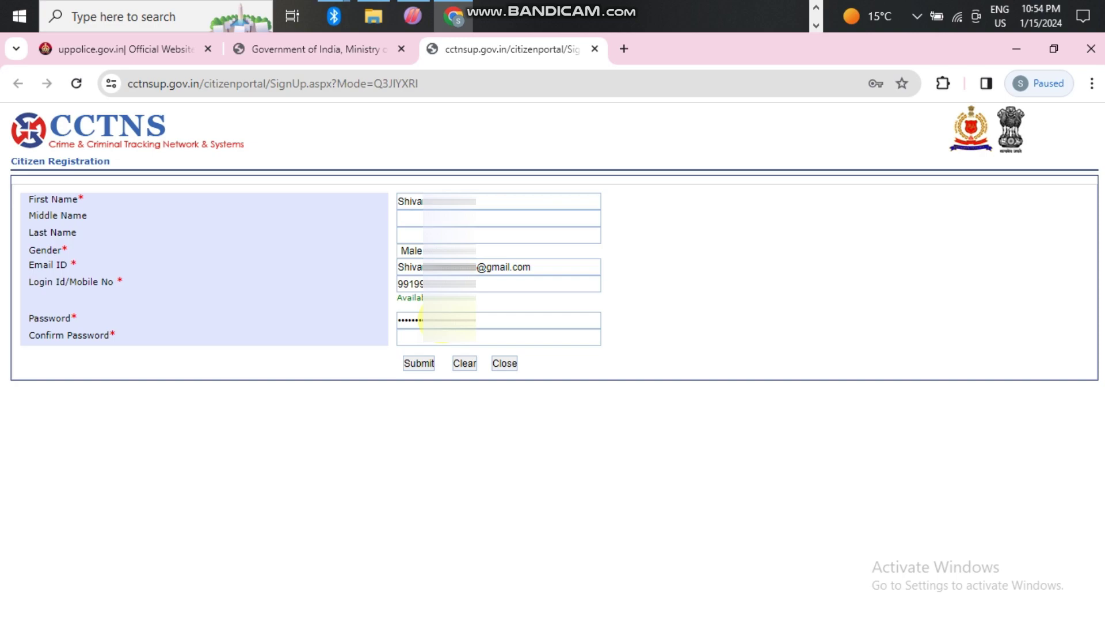
left_click(448, 345)
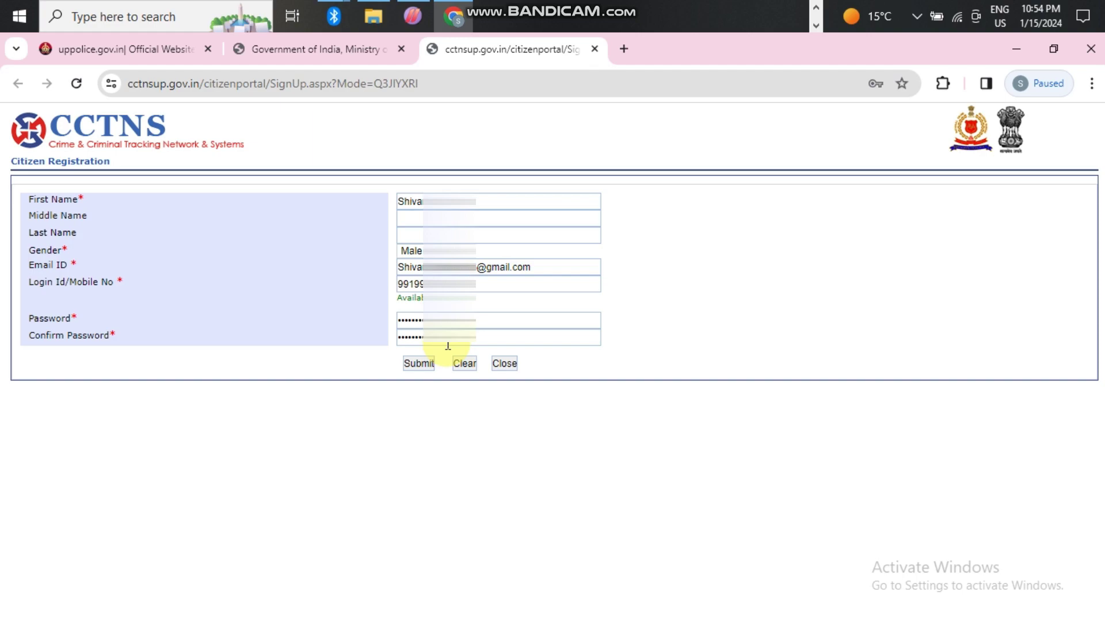
left_click(419, 364)
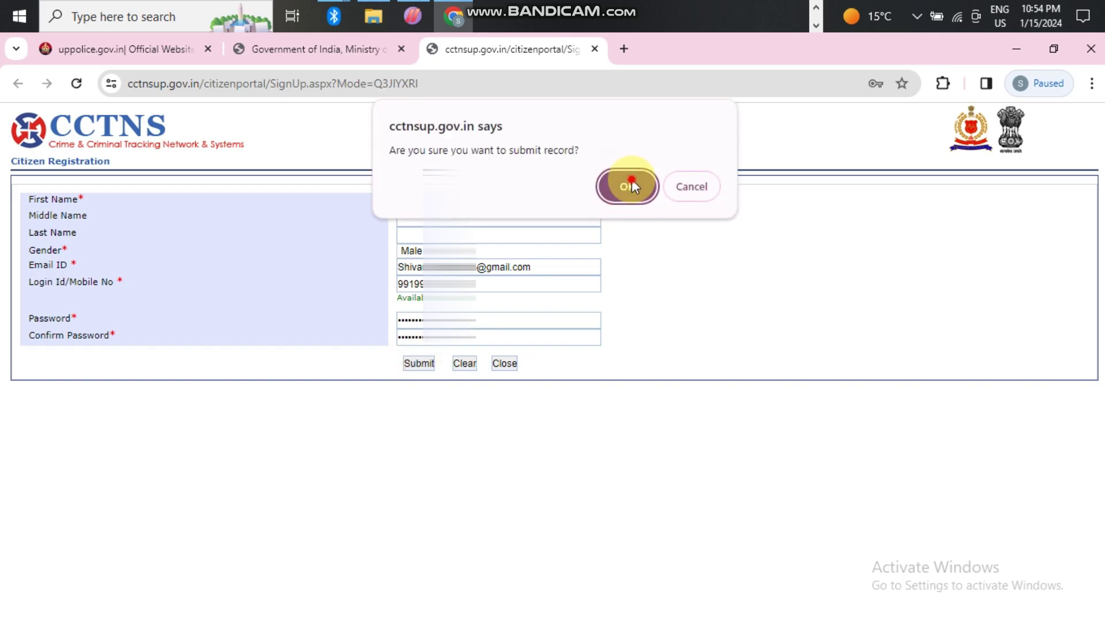
left_click(629, 179)
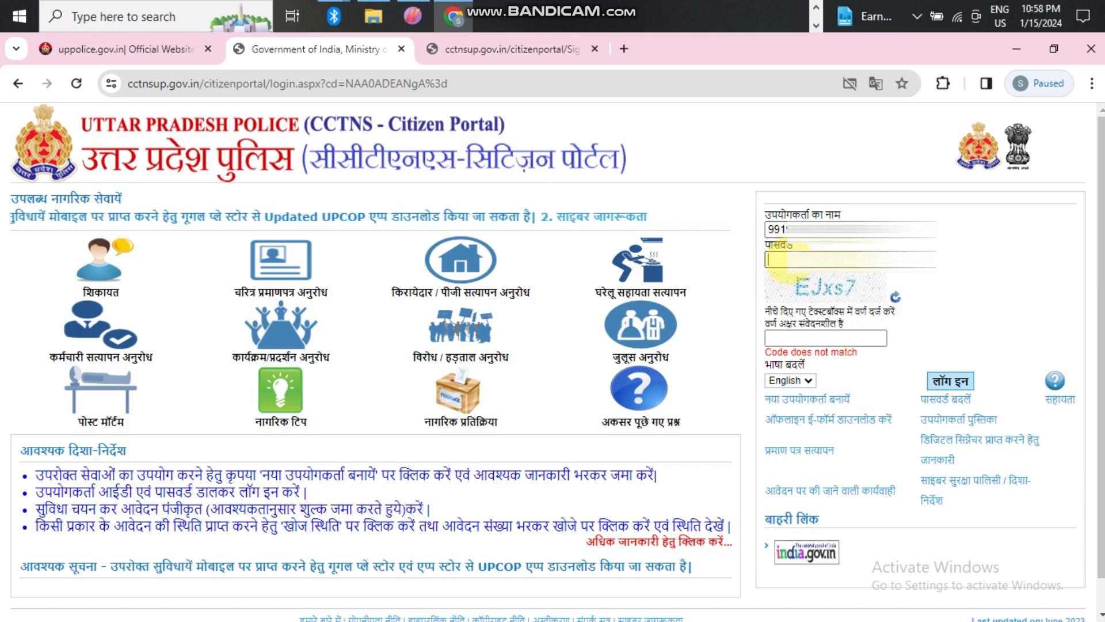
- Sign in to the citizen portal with the account password and the captcha code
left_click(785, 260)
type("****")
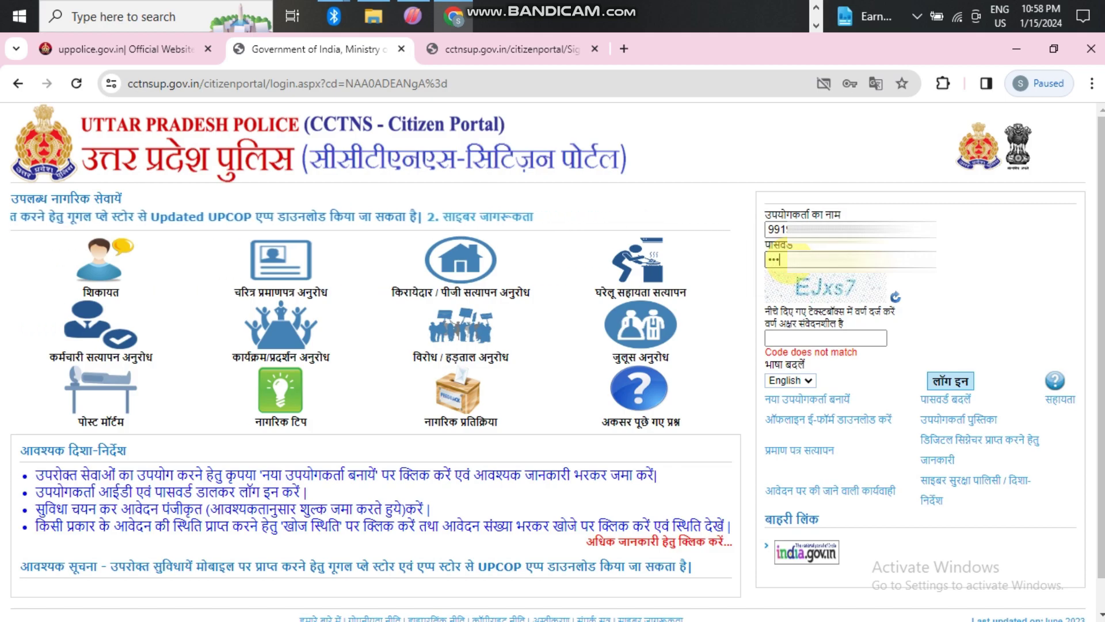
type("*")
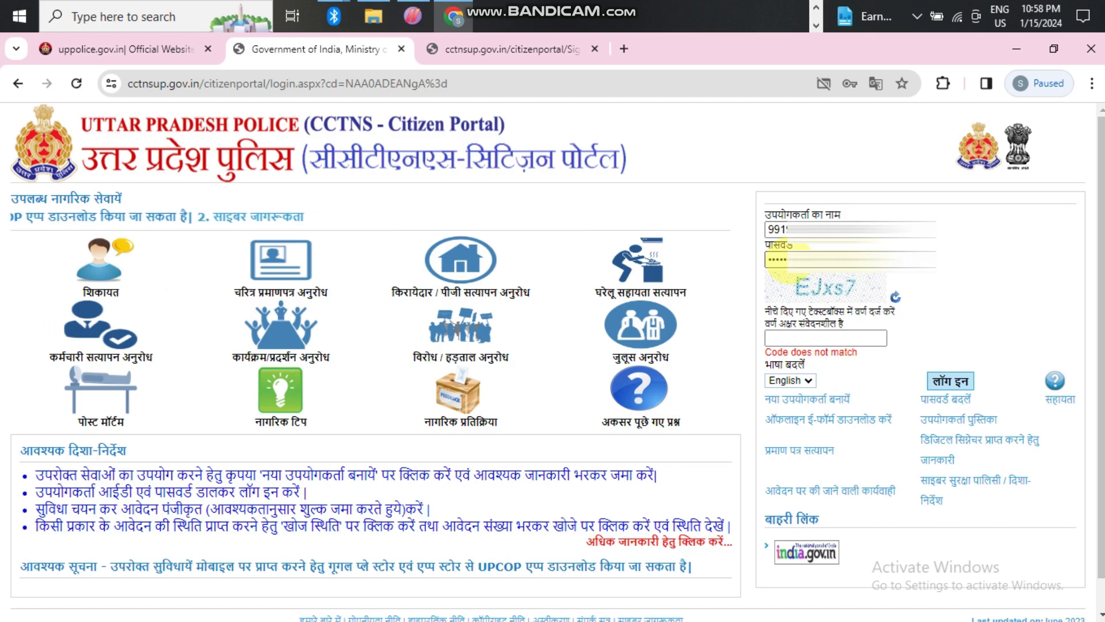
left_click(805, 336)
type("EJ")
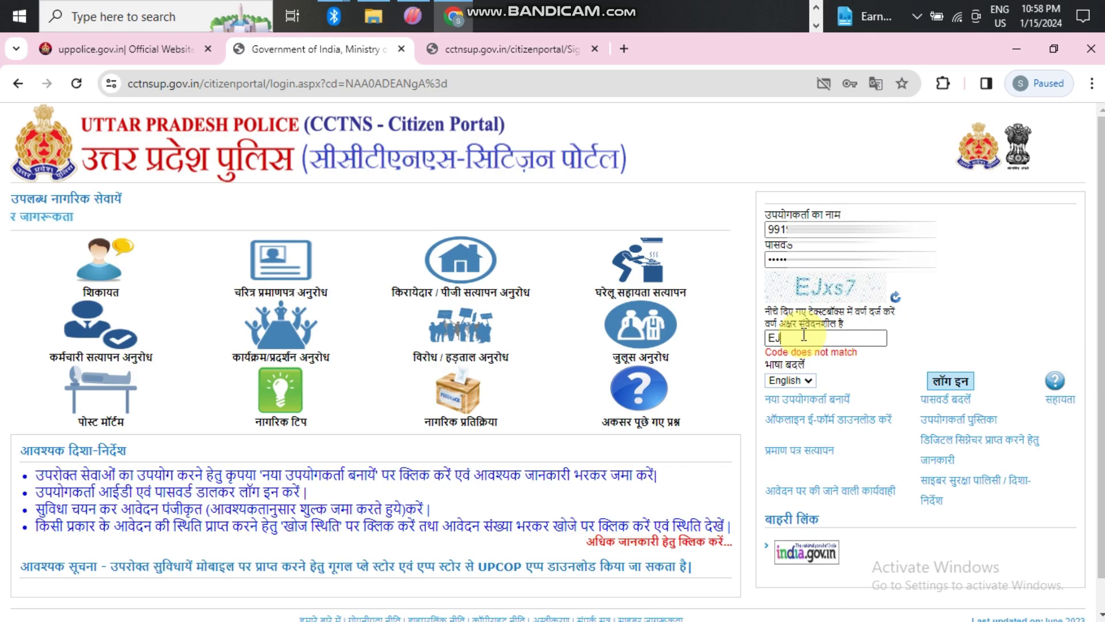
type("xs7")
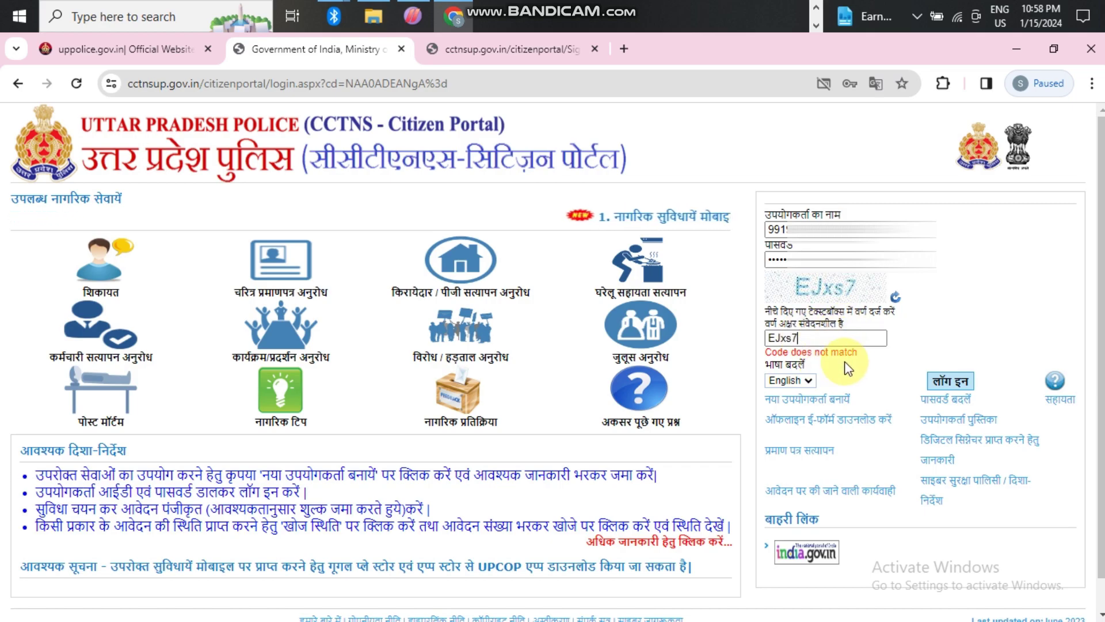
left_click(960, 384)
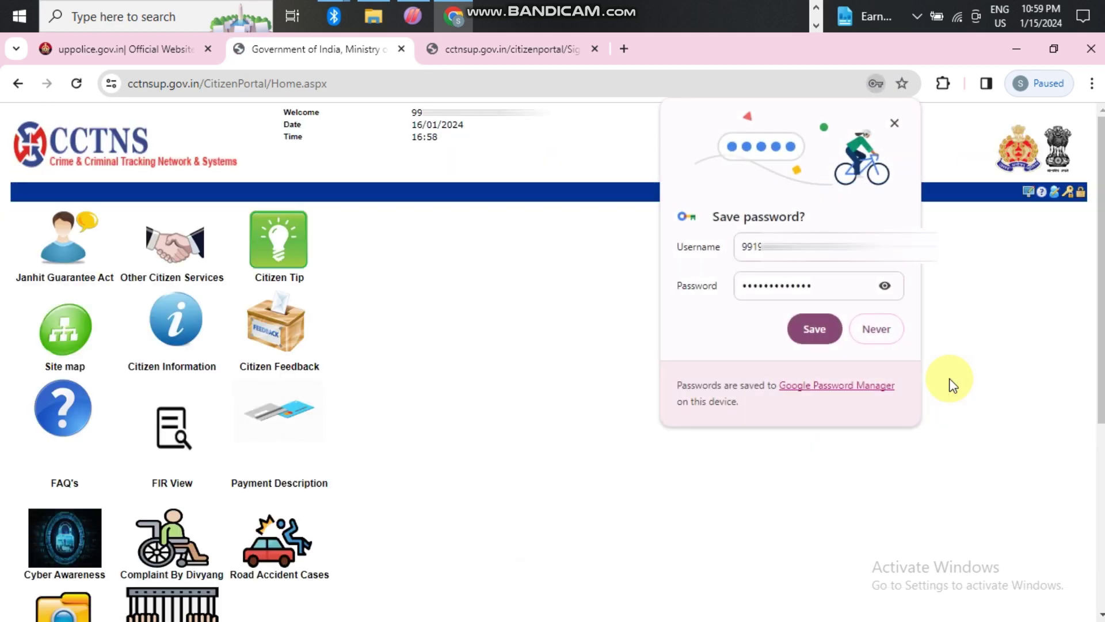
- Dismiss the save-password prompt and choose Janhit Guarantee Act > Add Character Certificate Request
left_click(807, 326)
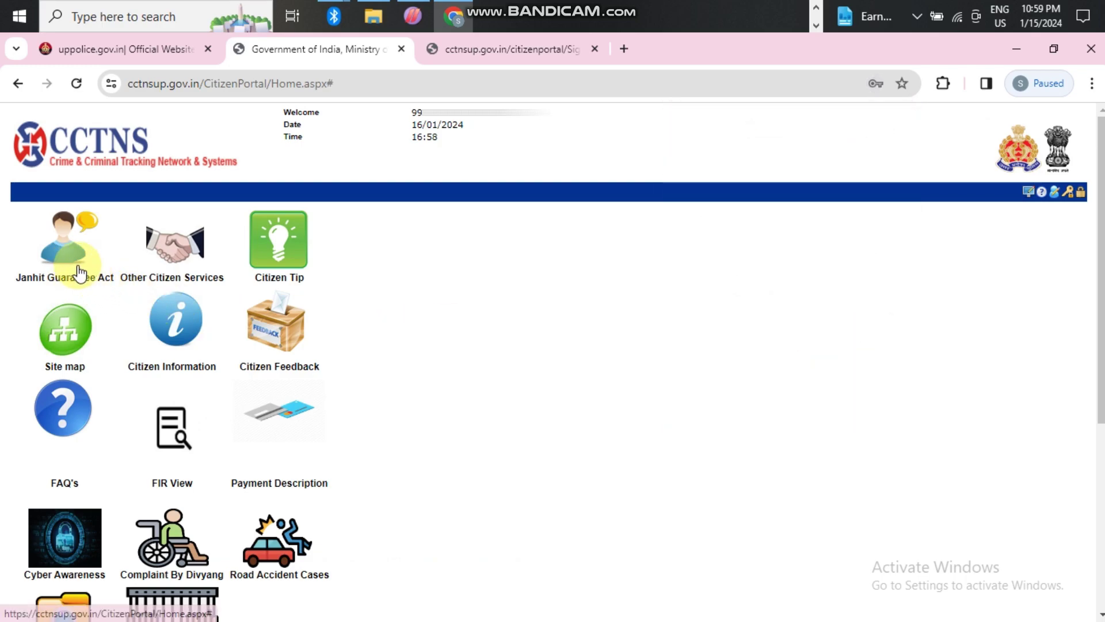
left_click(167, 254)
left_click(63, 267)
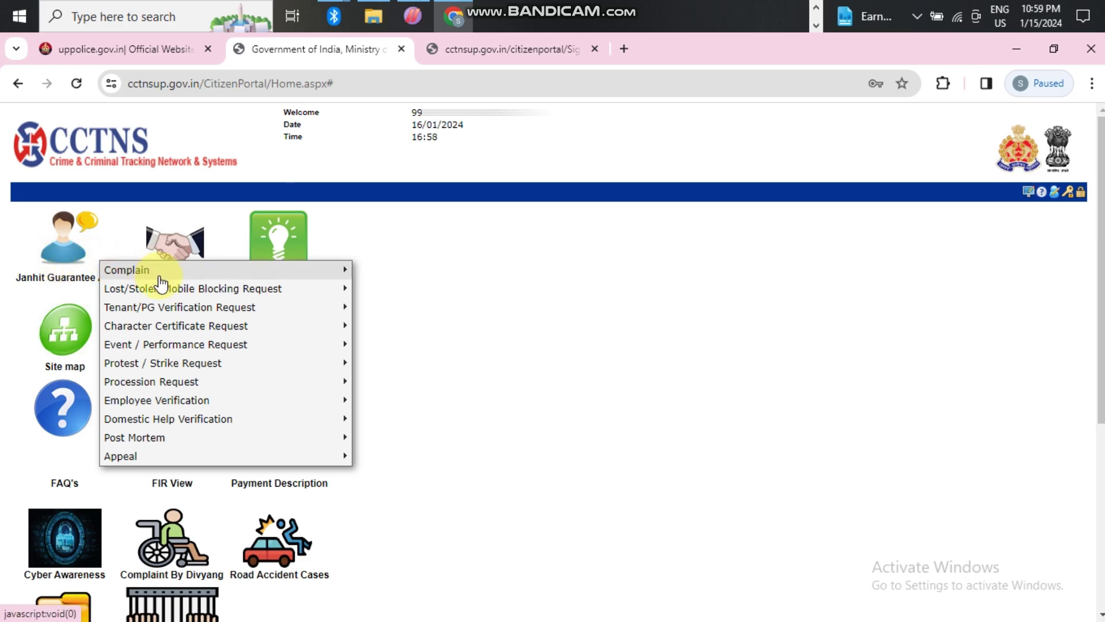
mouse_move(176, 332)
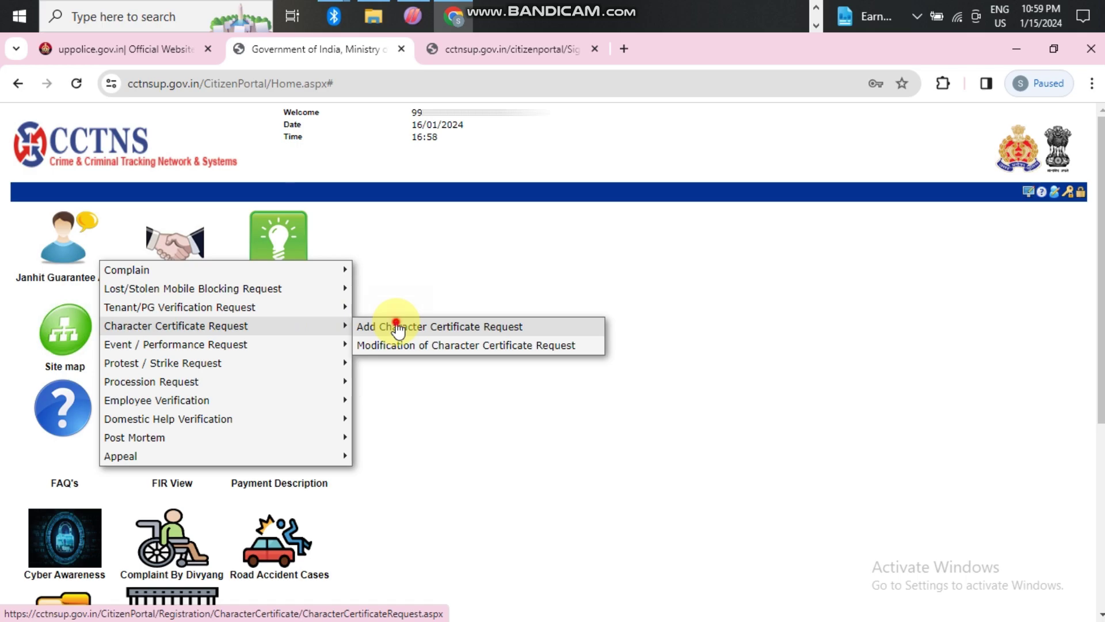
left_click(398, 329)
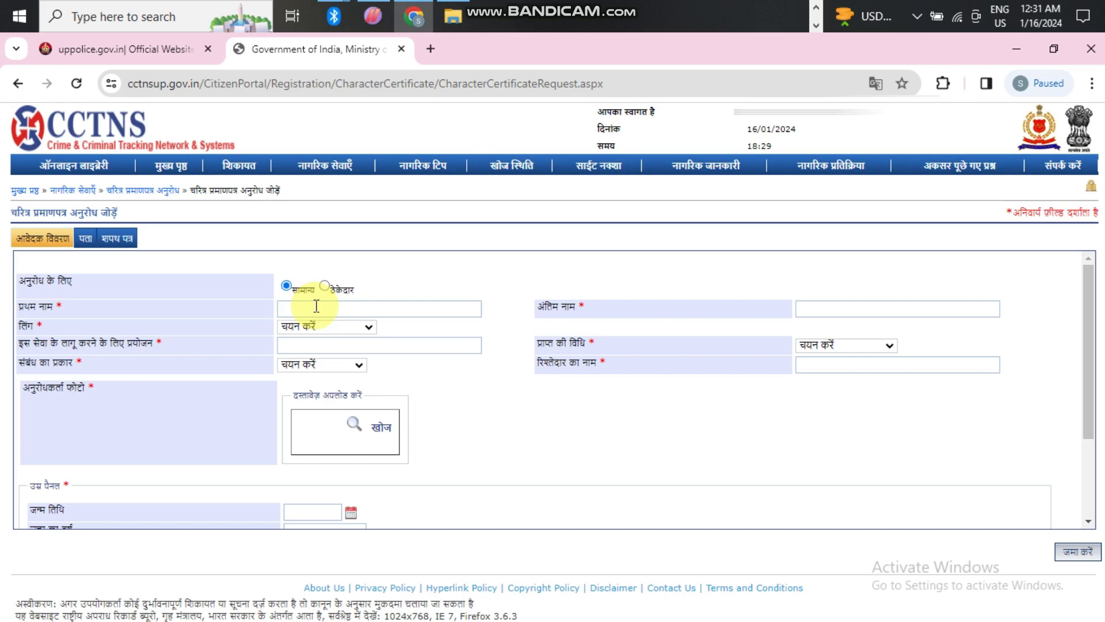
- Enter the applicant's first and last name, gender पुरुष, and delivery by post (डाक द्वारा)
type("Shivanad")
key("BackSpace")
key("BackSpace")
left_click(890, 309)
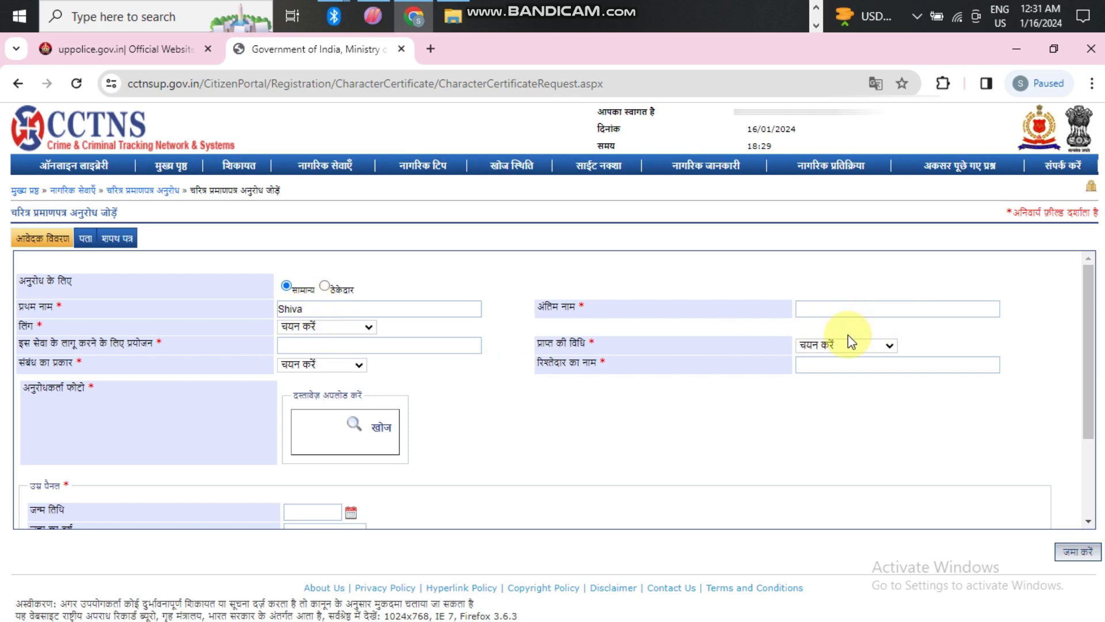
type("Nand")
left_click(329, 331)
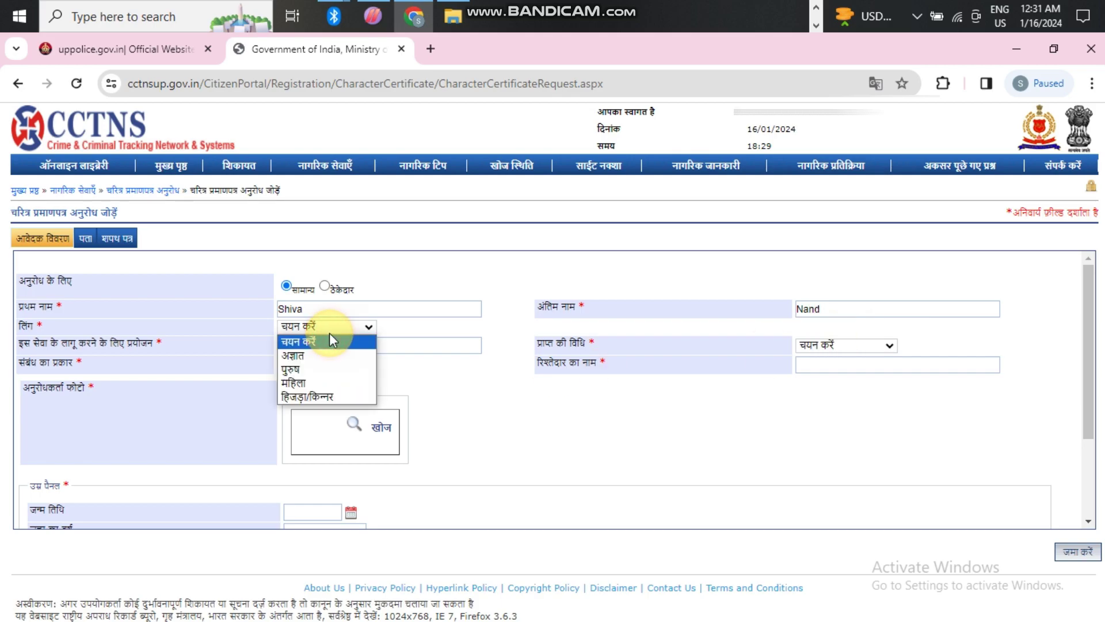
left_click(319, 368)
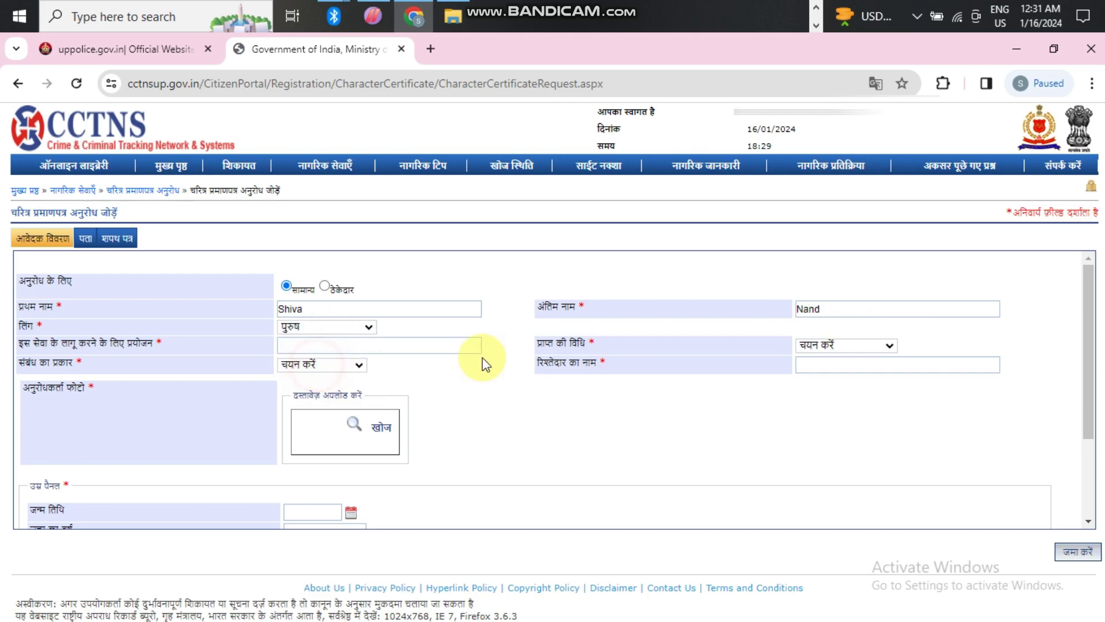
left_click(836, 346)
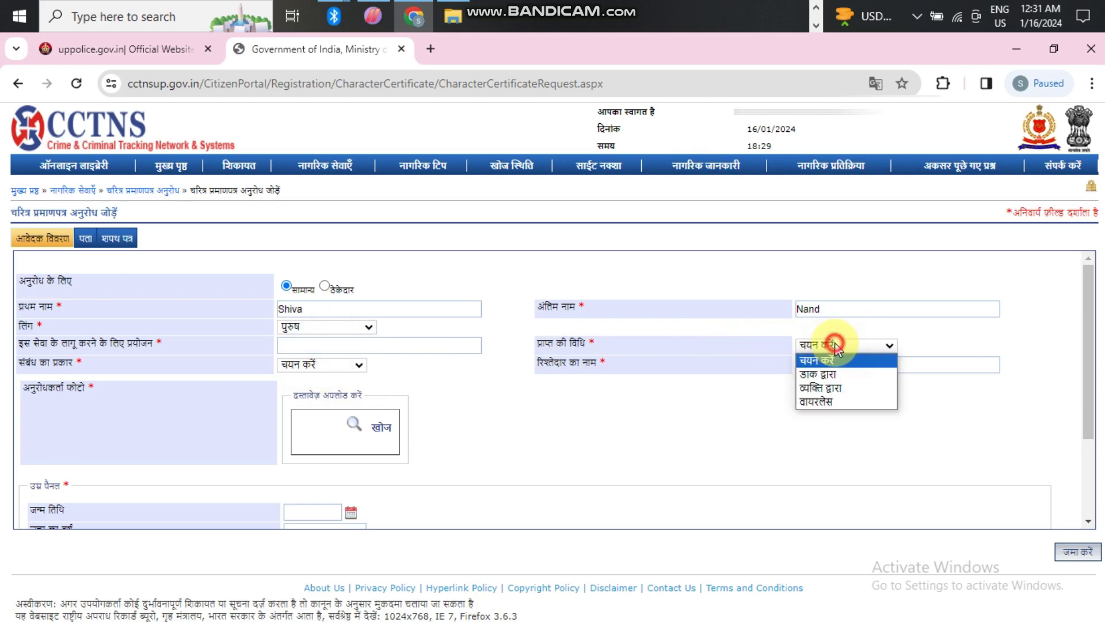
left_click(831, 373)
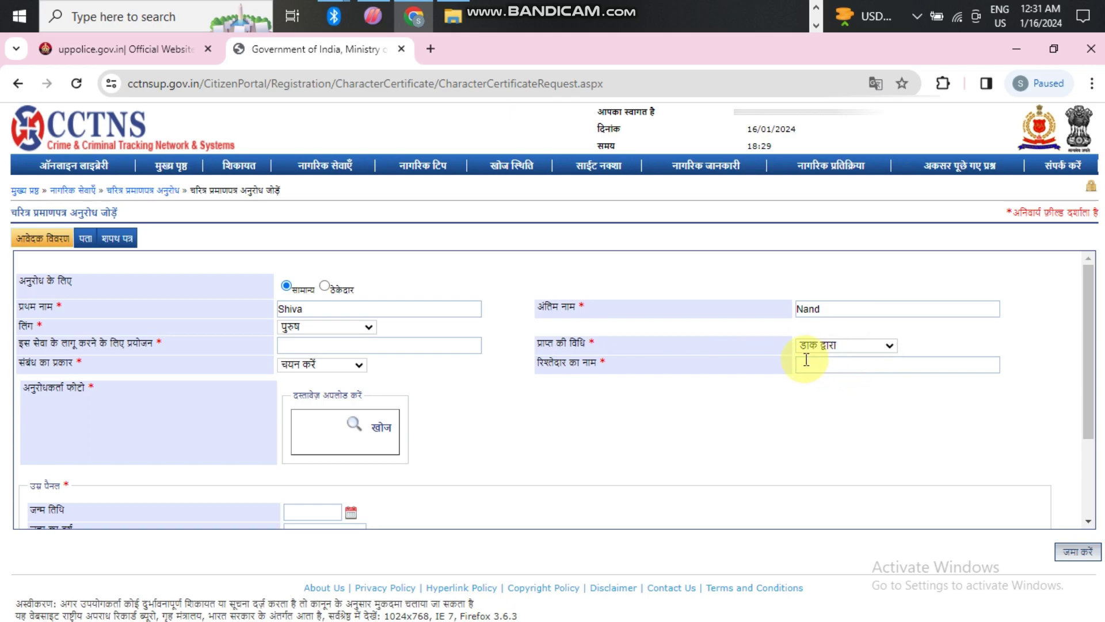
- Enter purpose CSC, the father's name as relative, and relationship पिता
left_click(338, 344)
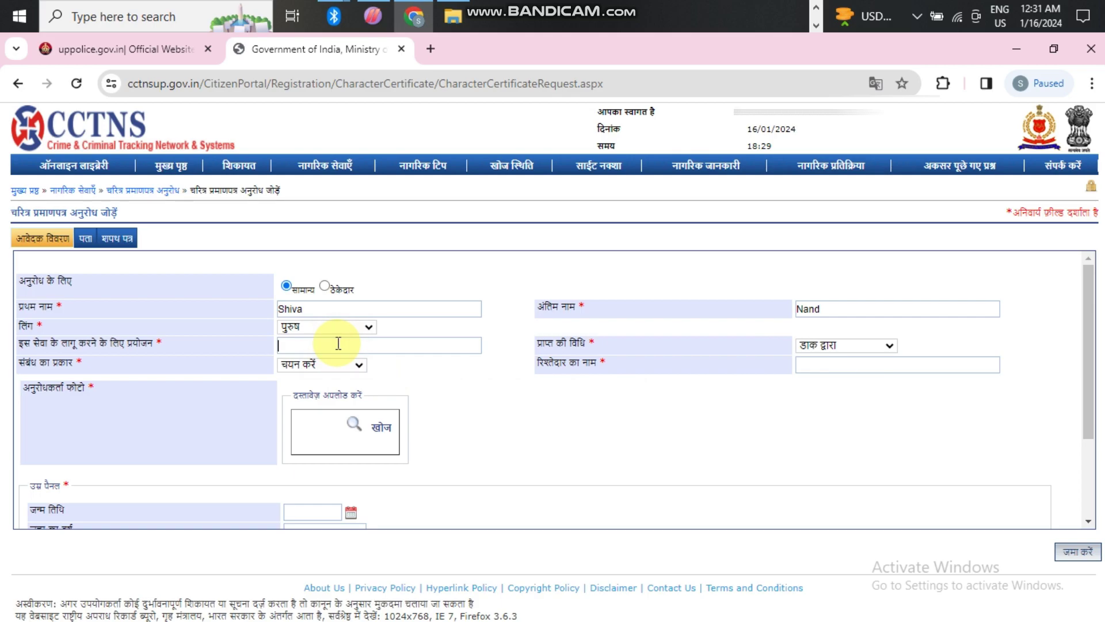
type("CSC")
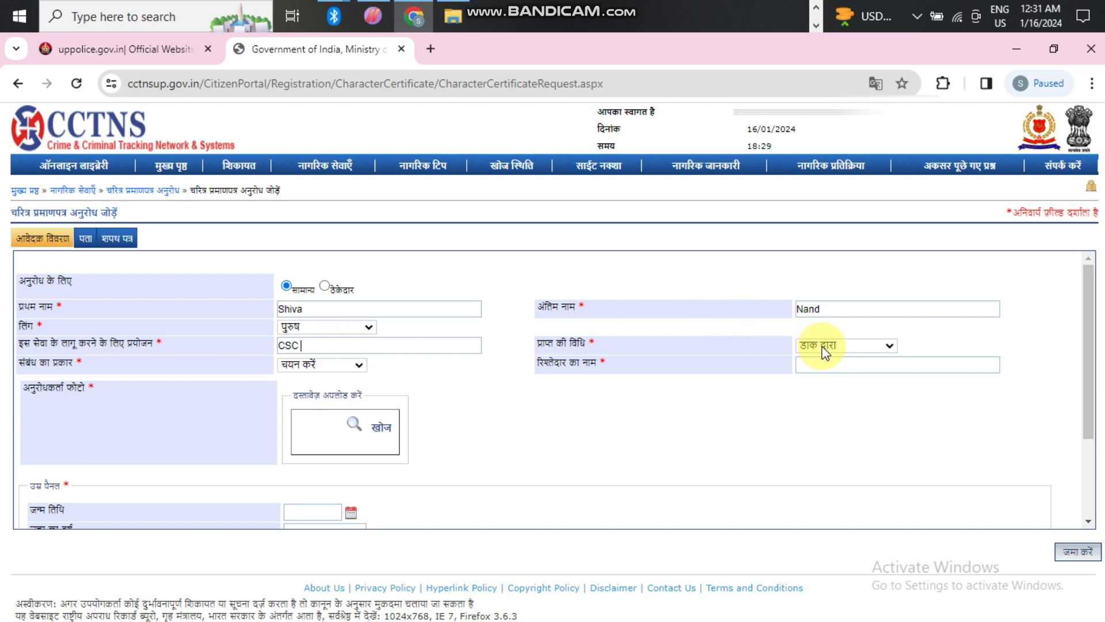
left_click(838, 366)
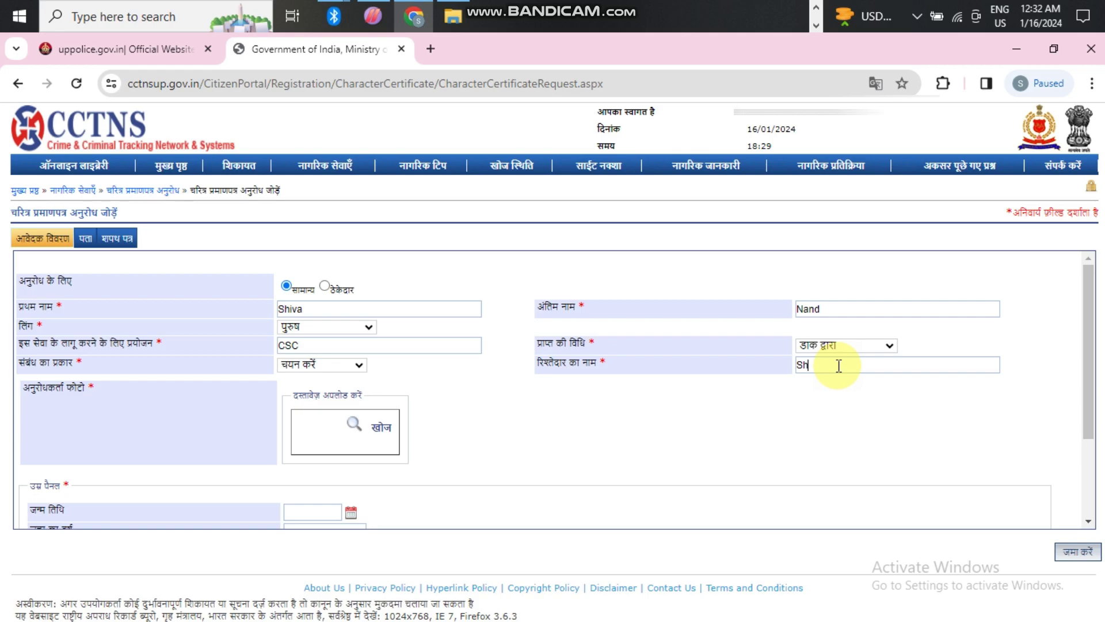
left_click(341, 365)
left_click(319, 391)
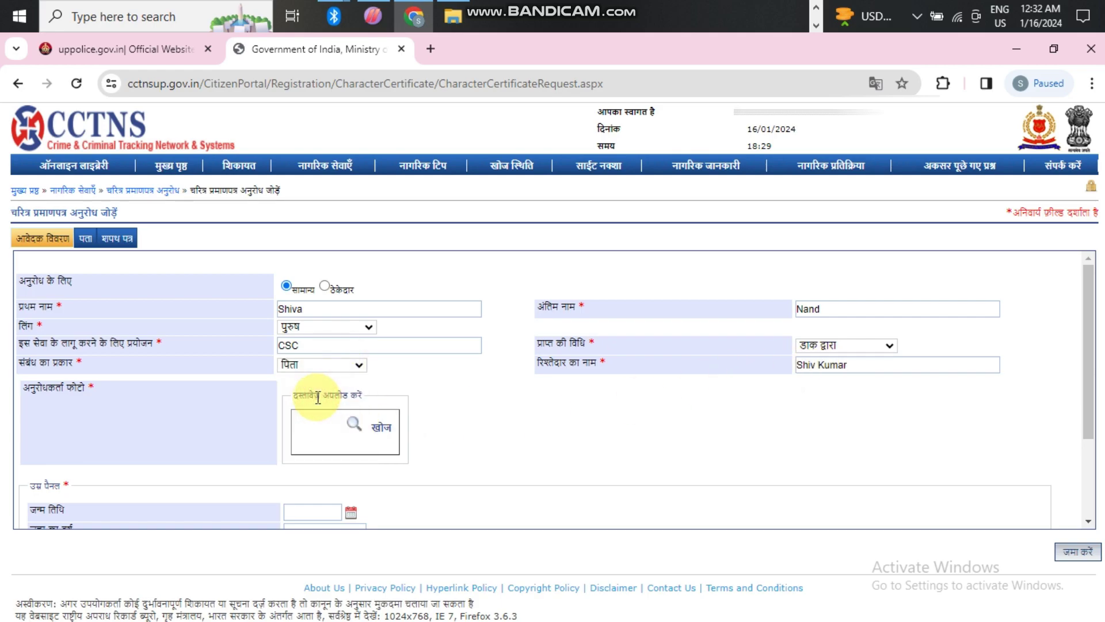
- Upload 1.jpg as the applicant photo, described with the applicant's name after fixing a typo
left_click(376, 426)
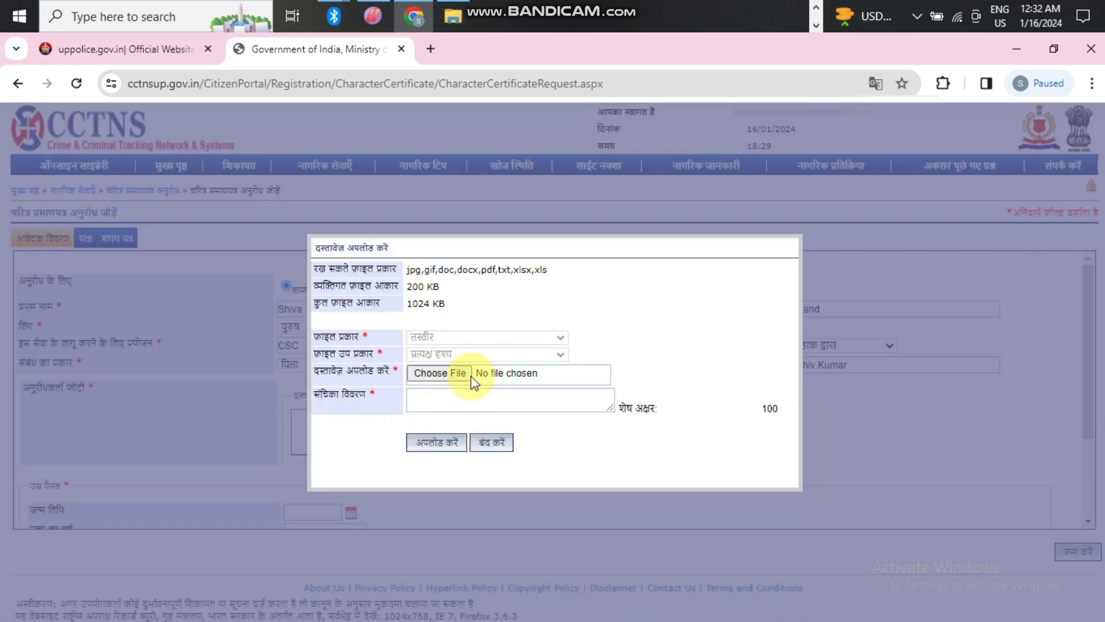
left_click(452, 373)
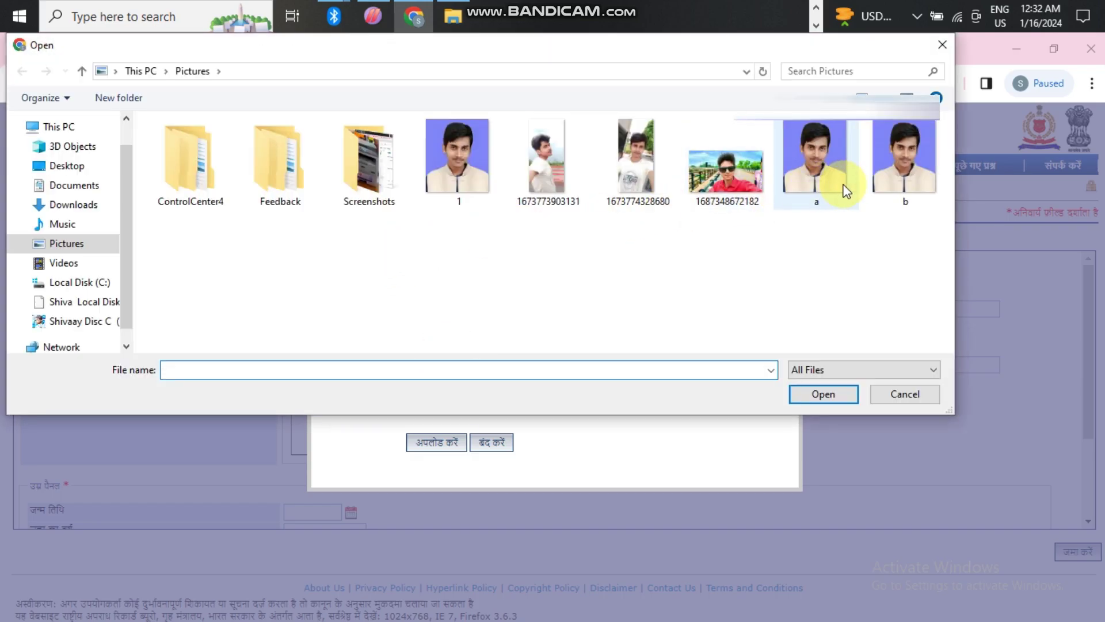
left_click(465, 192)
left_click(806, 395)
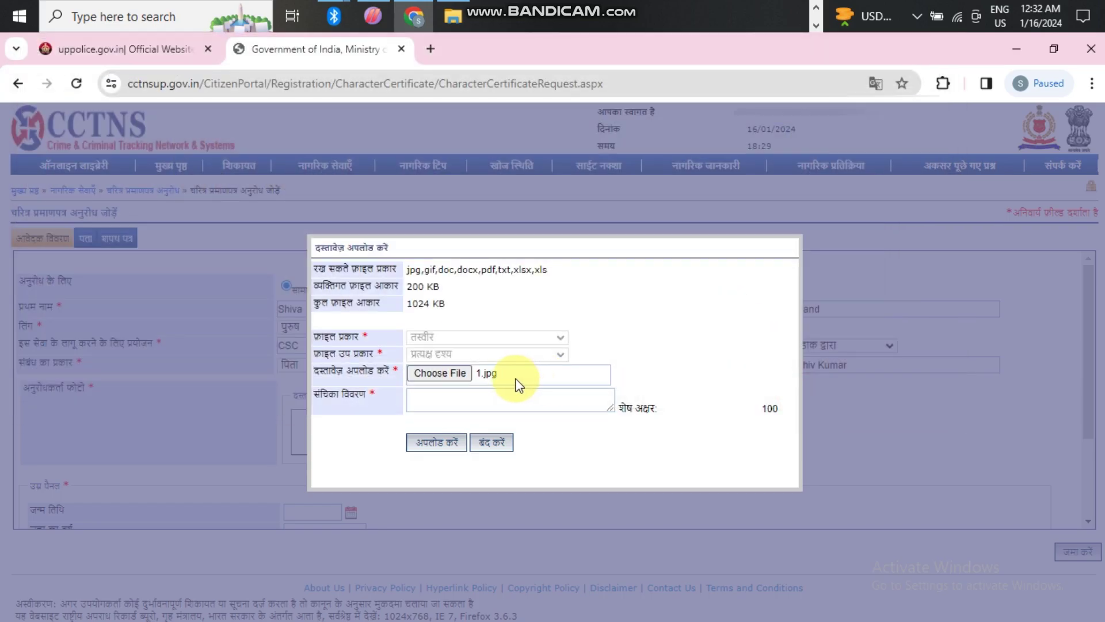
left_click(476, 404)
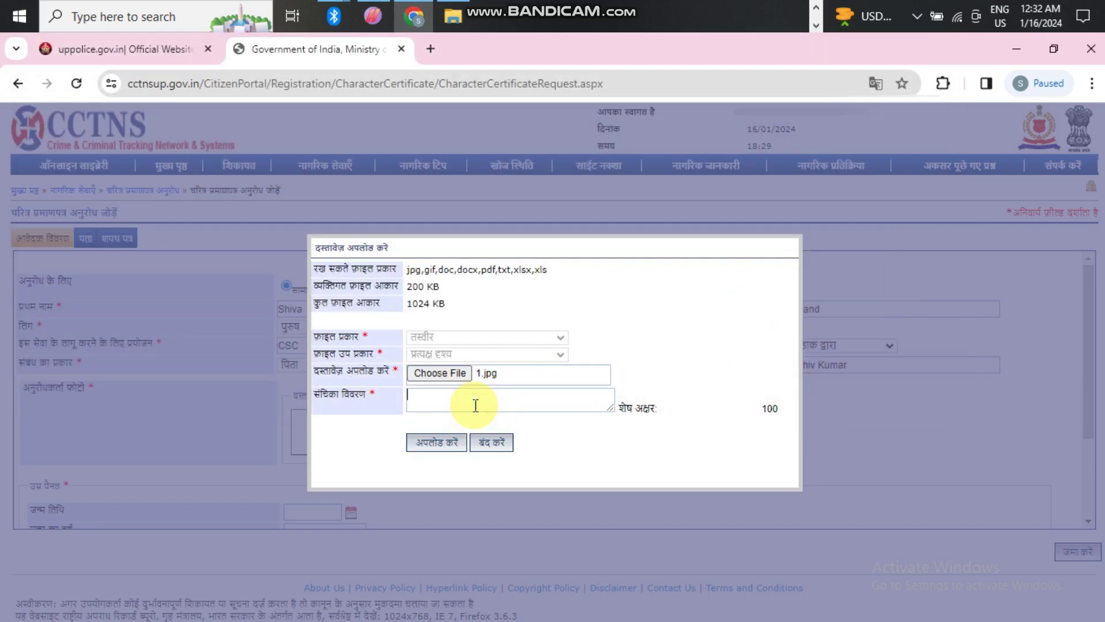
type("Shivanad")
double_click(443, 396)
left_click(447, 395)
type("nand")
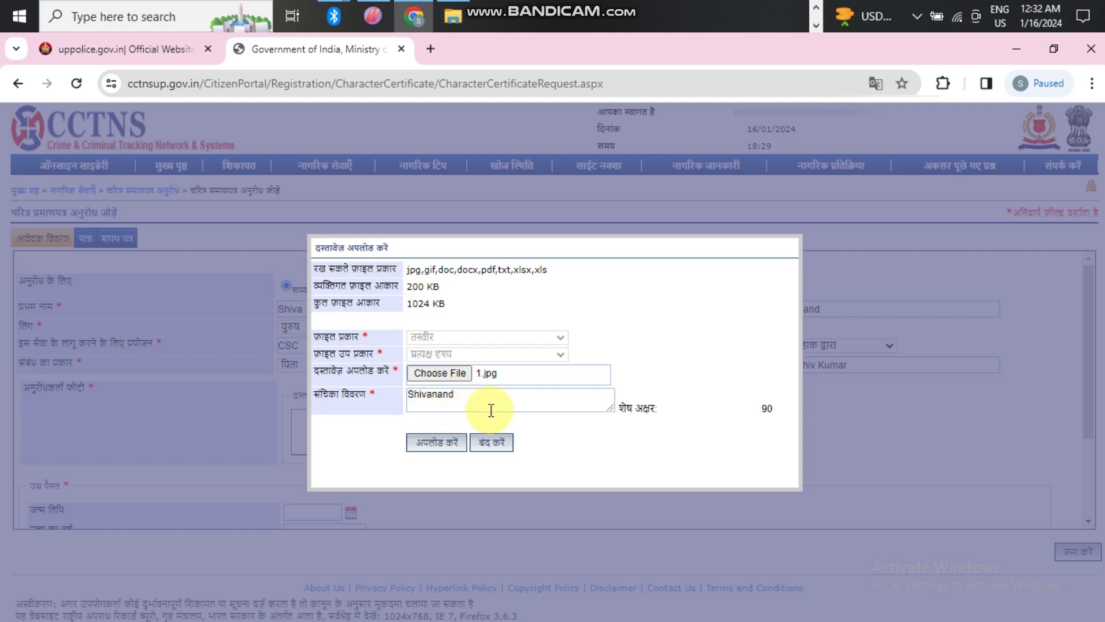
left_click(441, 444)
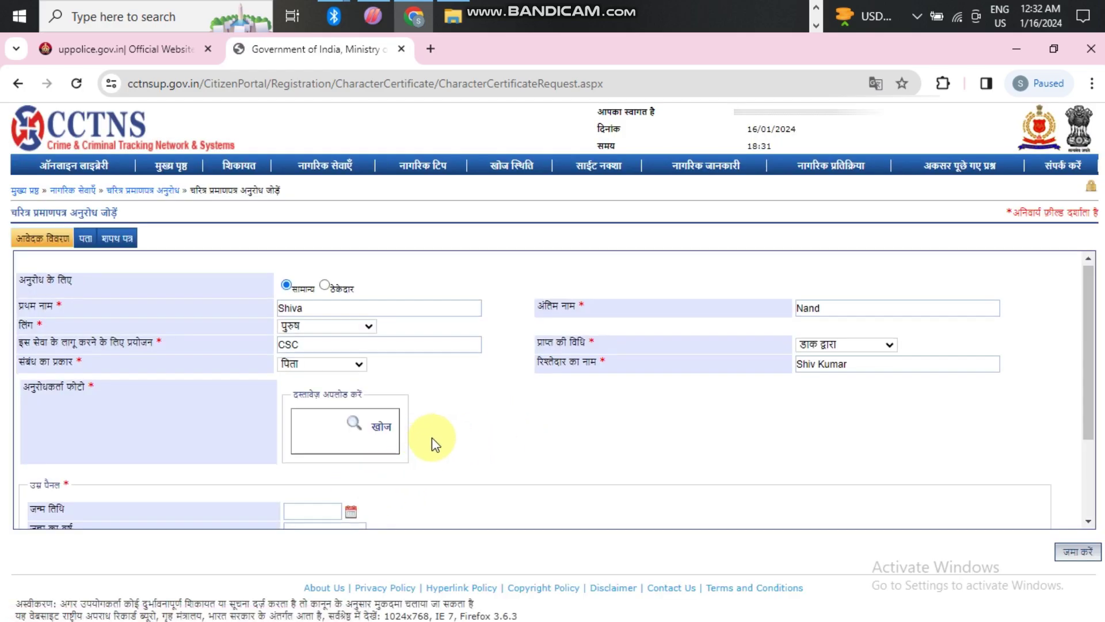
scroll(432, 443, "down", 3)
left_click(351, 390)
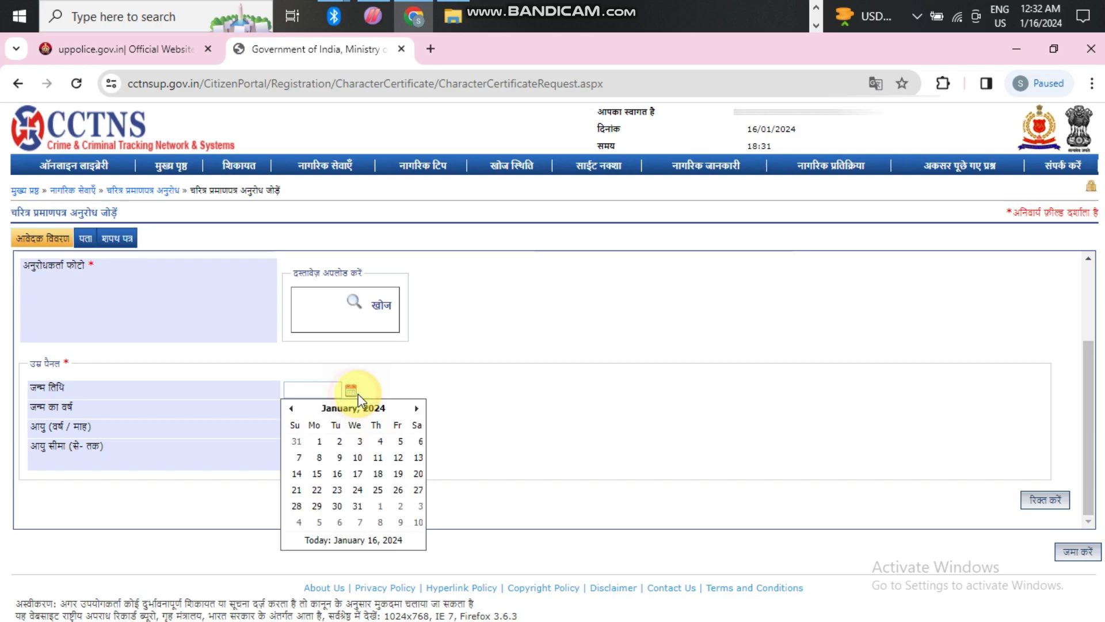
left_click(354, 410)
left_click(358, 409)
left_click(290, 409)
left_click(291, 409)
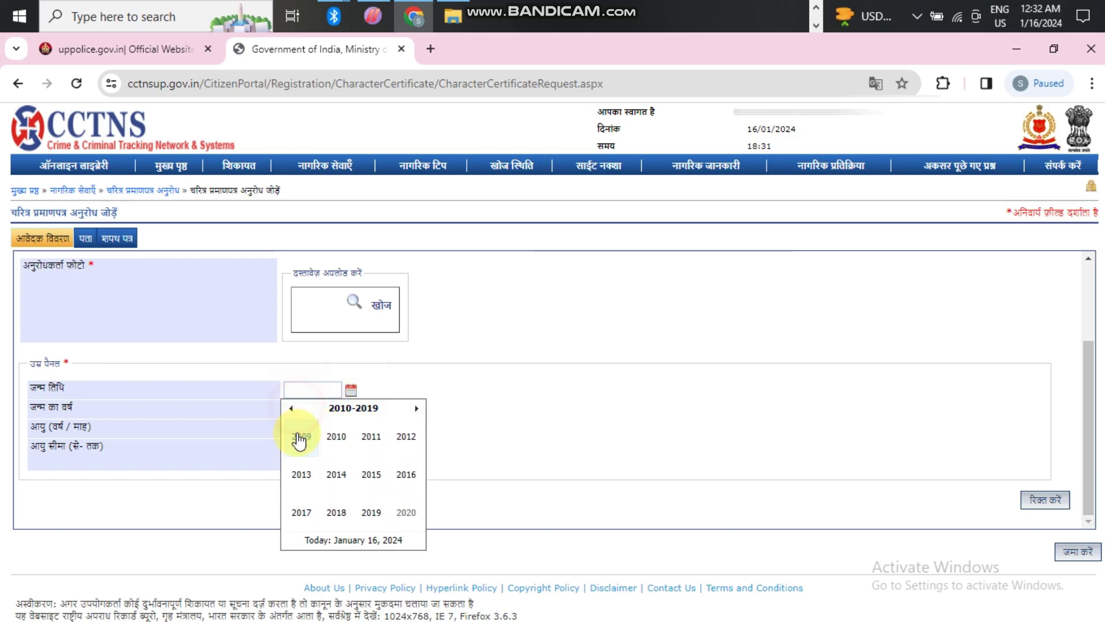
left_click(300, 437)
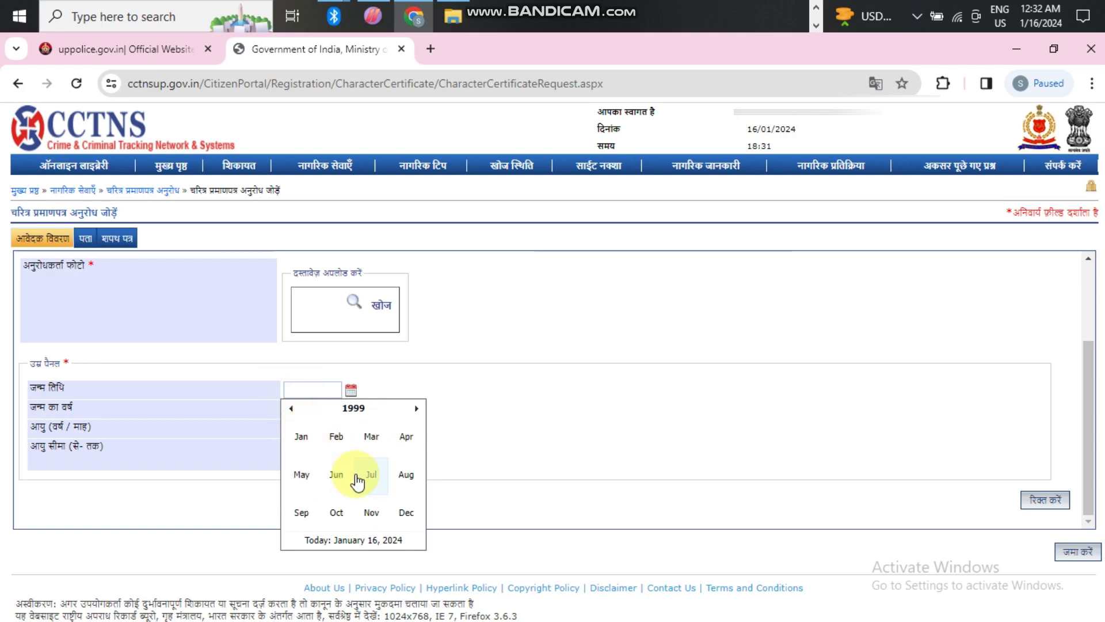
left_click(406, 437)
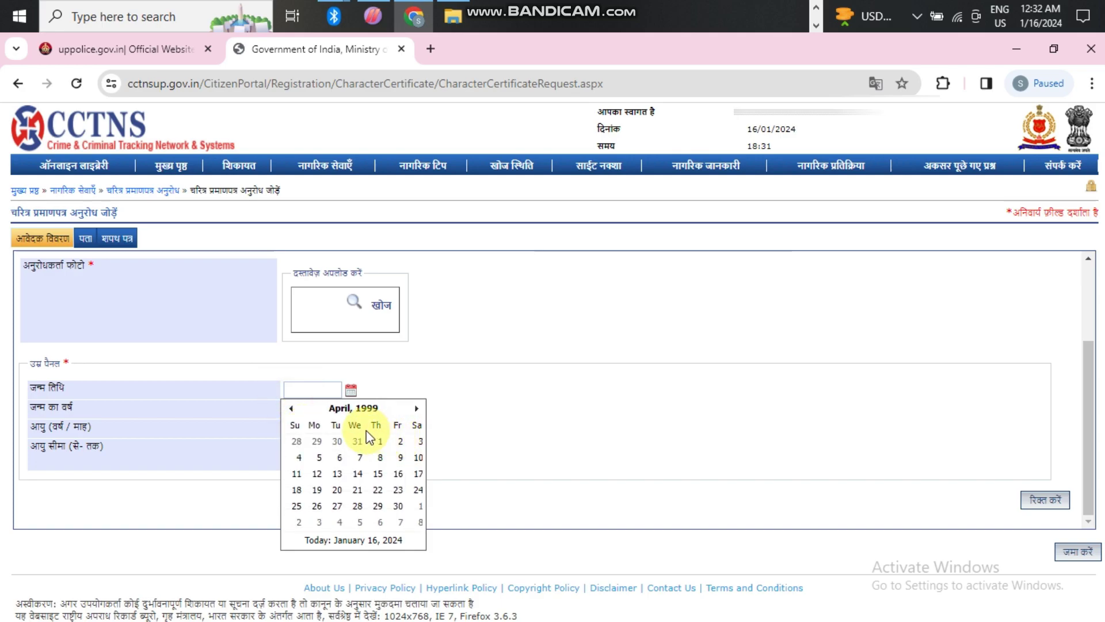
left_click(377, 474)
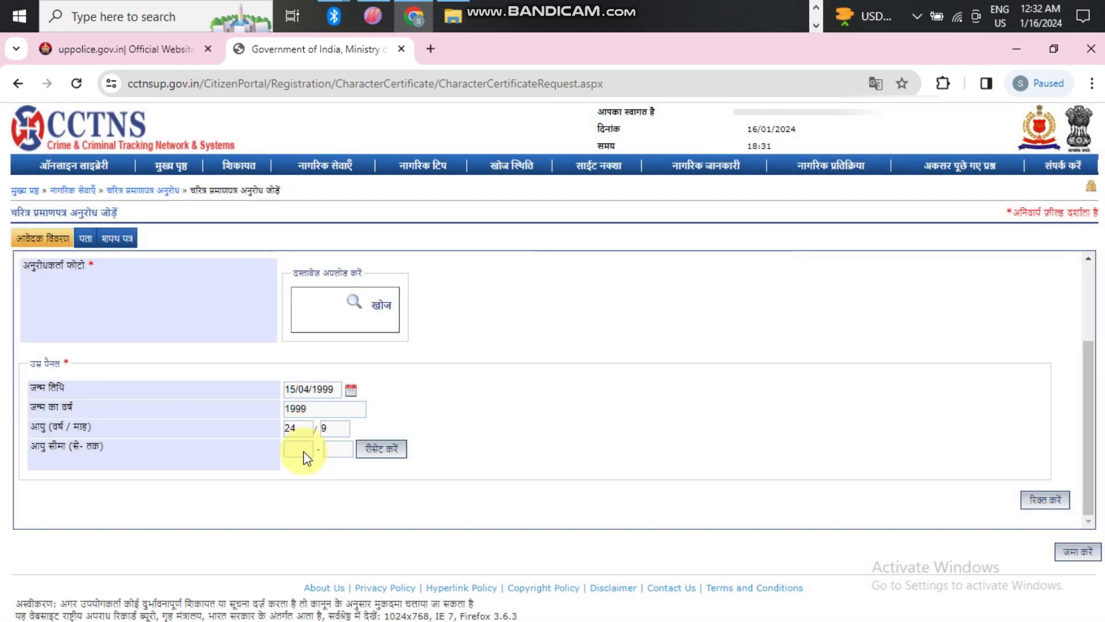
left_click(1065, 548)
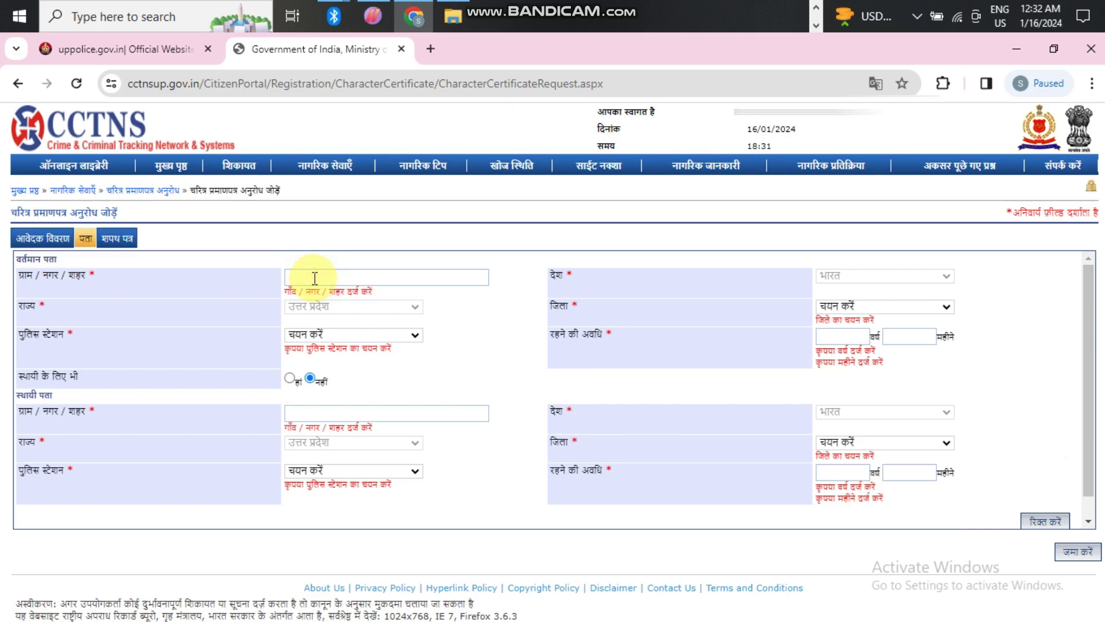
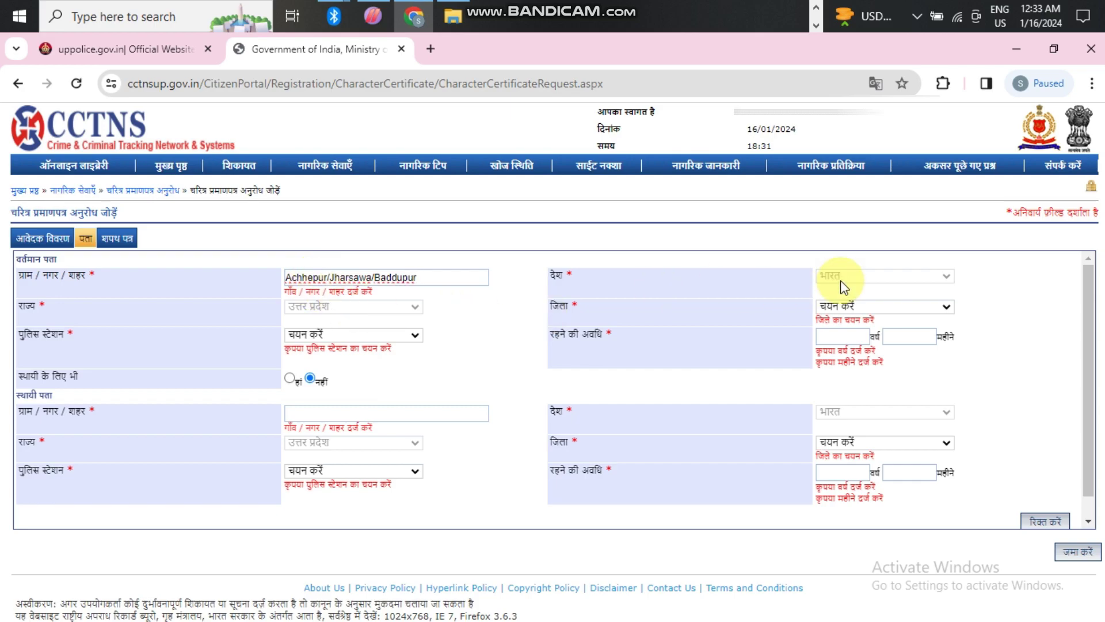
- Type the current village and locality address and set the district to बाराबंकी
left_click(858, 307)
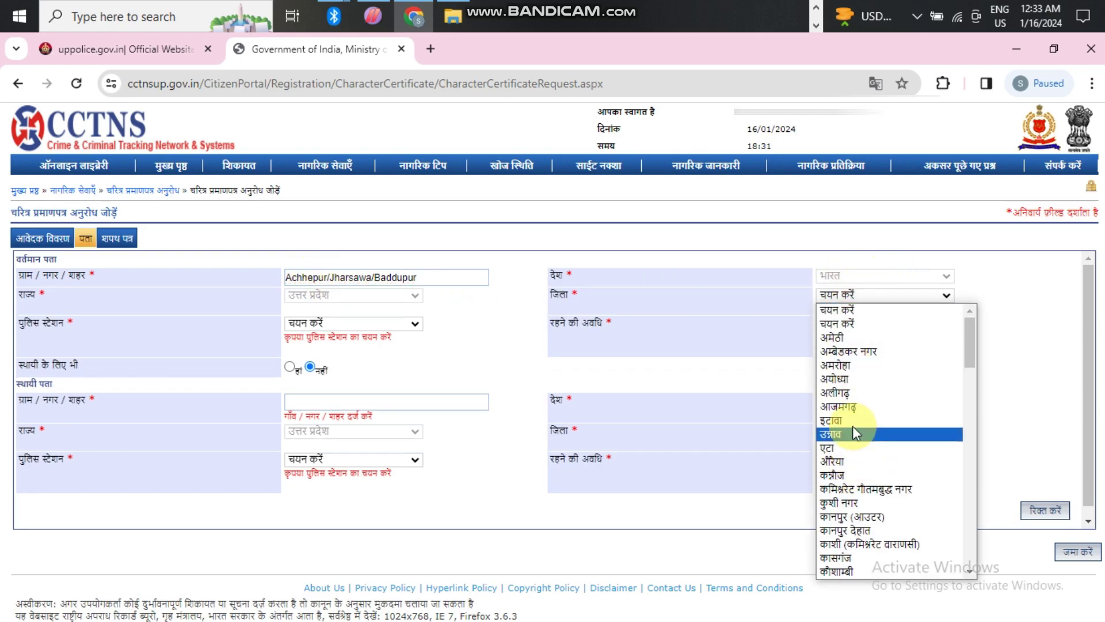
scroll(852, 472, "down", 5)
scroll(852, 478, "down", 7)
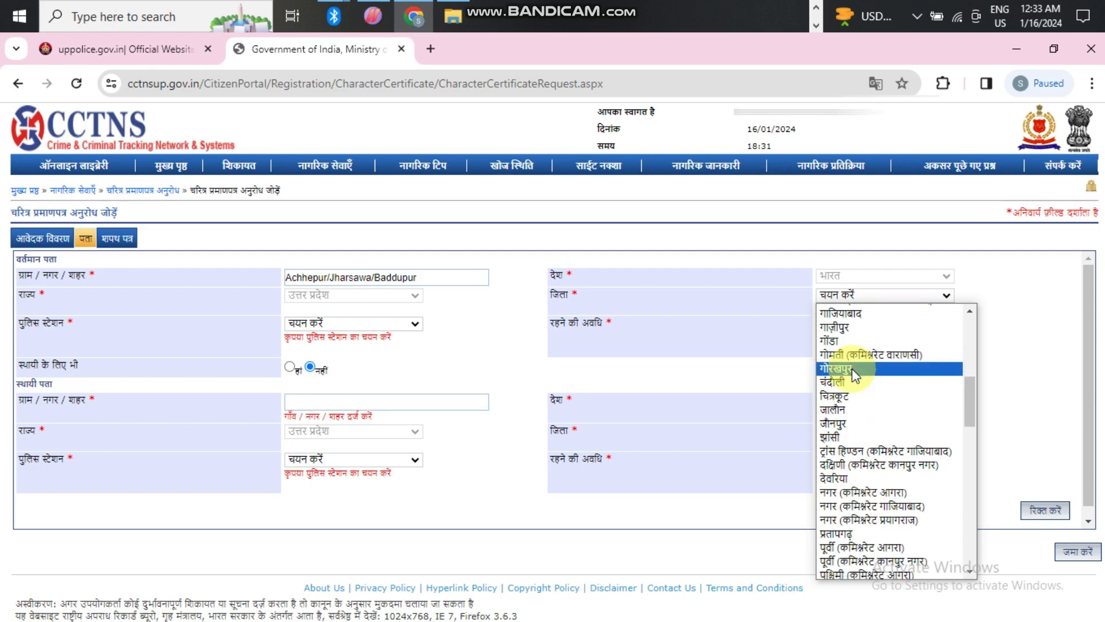
left_click(854, 461)
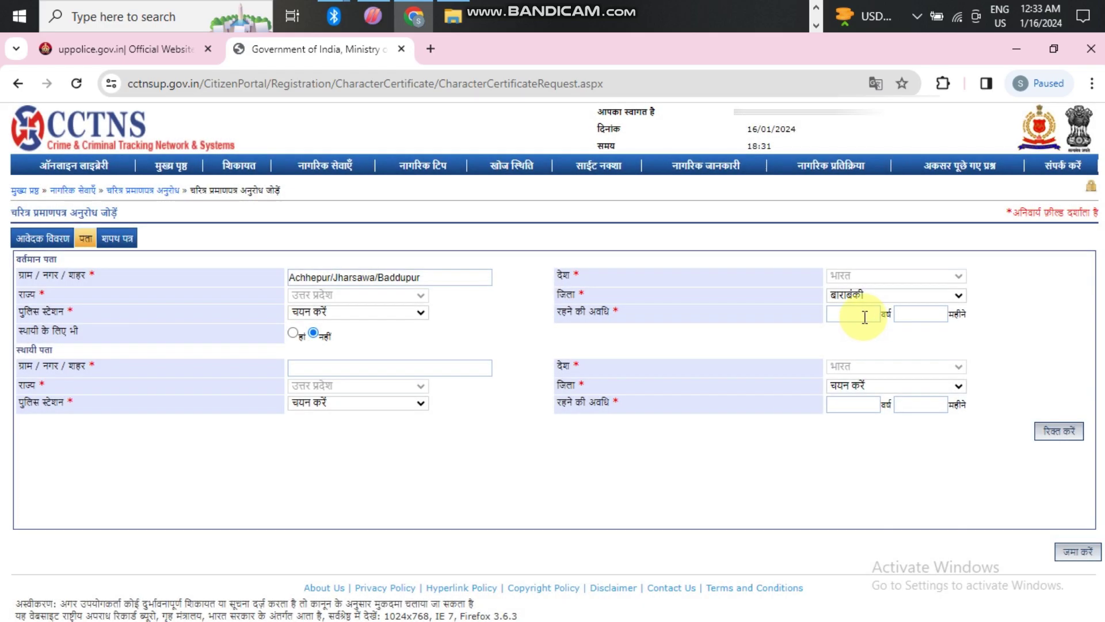
- Enter 24 years 9 months' residence, police station बड्डूपुर, copy to permanent address, and save
left_click(854, 315)
type("24")
left_click(917, 312)
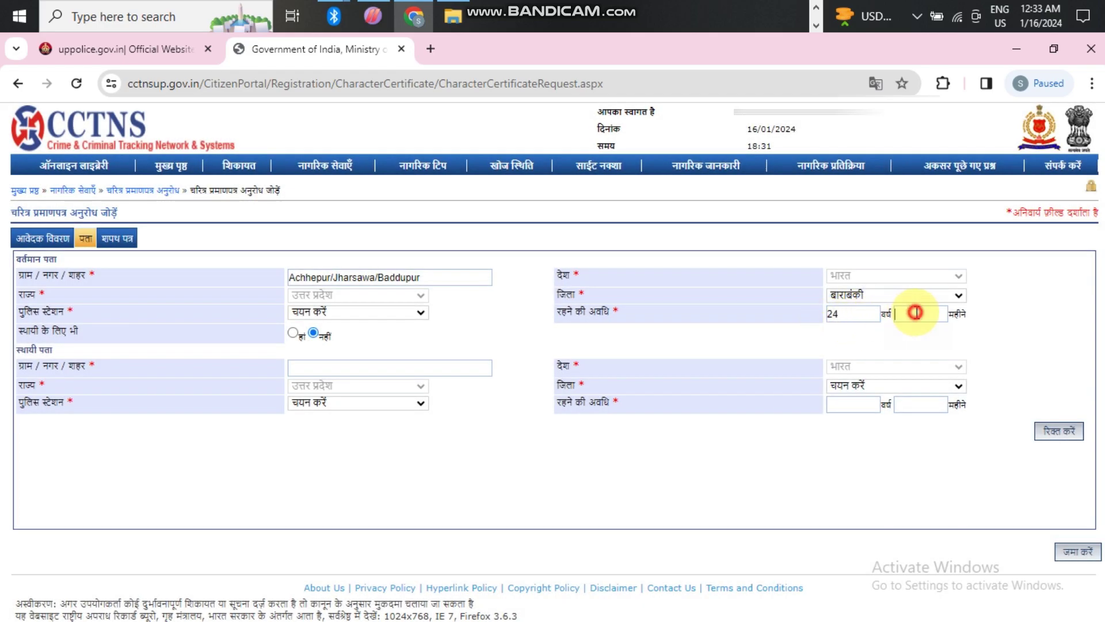
type("9")
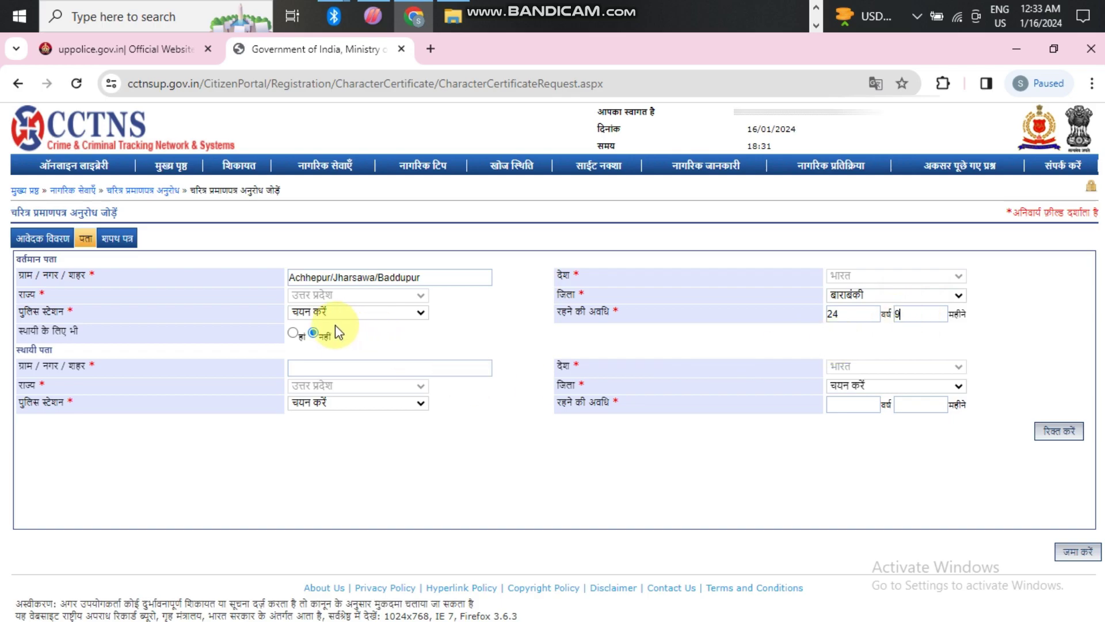
left_click(323, 314)
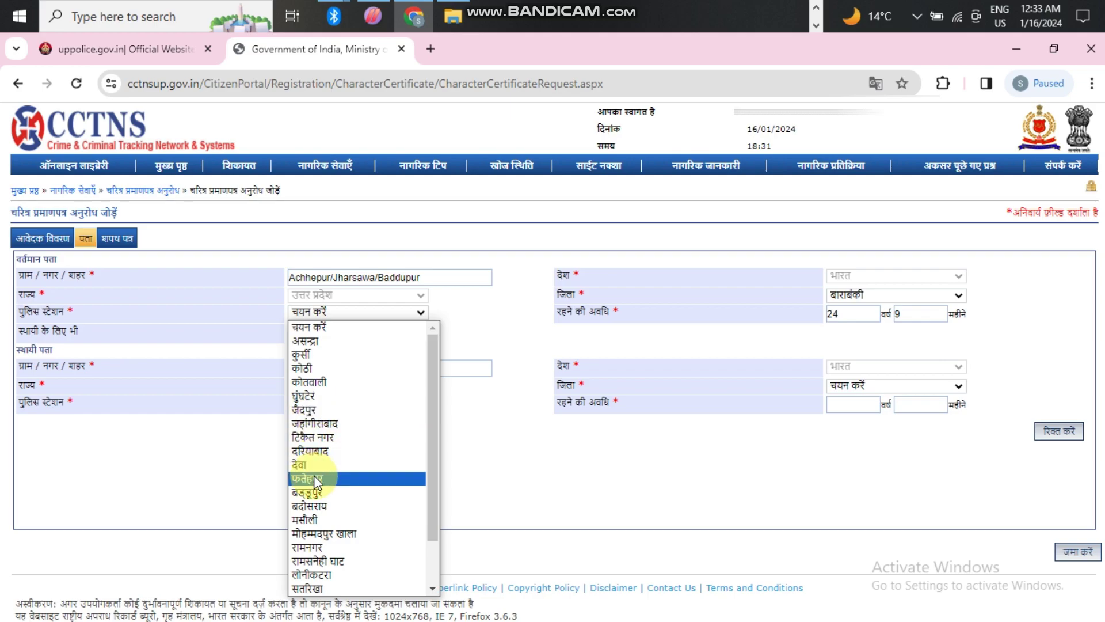
scroll(341, 492, "down", 1)
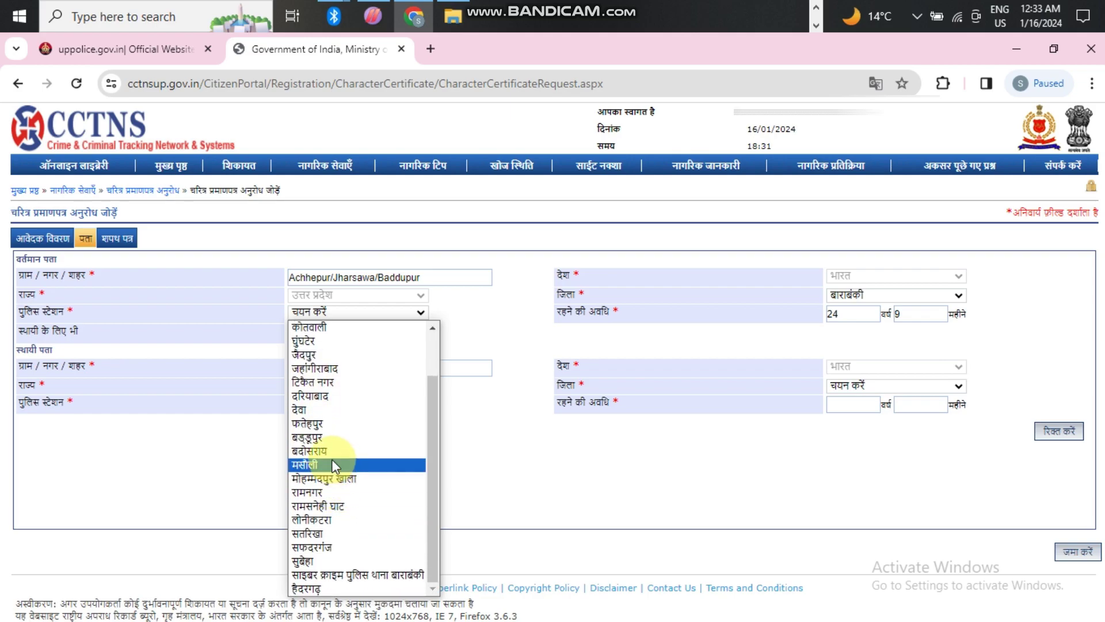
left_click(318, 437)
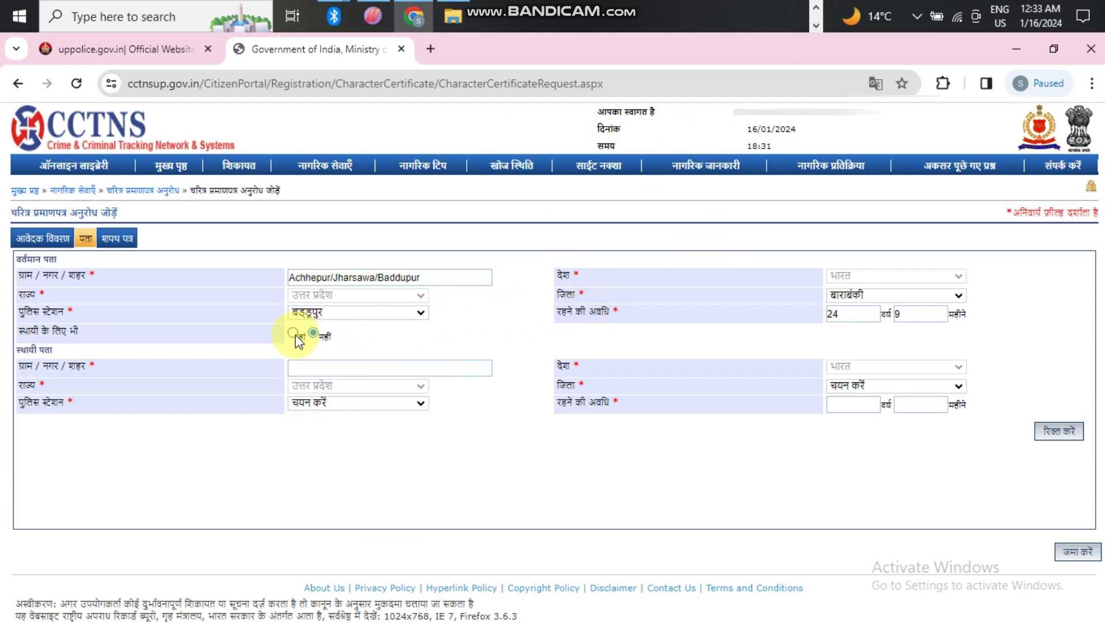
left_click(293, 333)
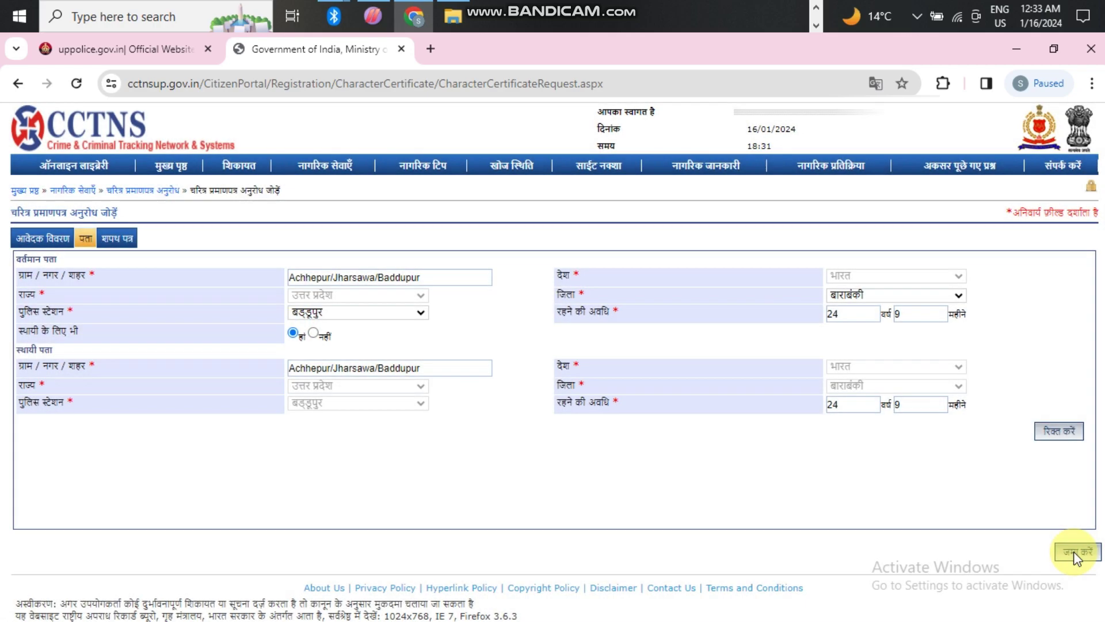
left_click(1076, 554)
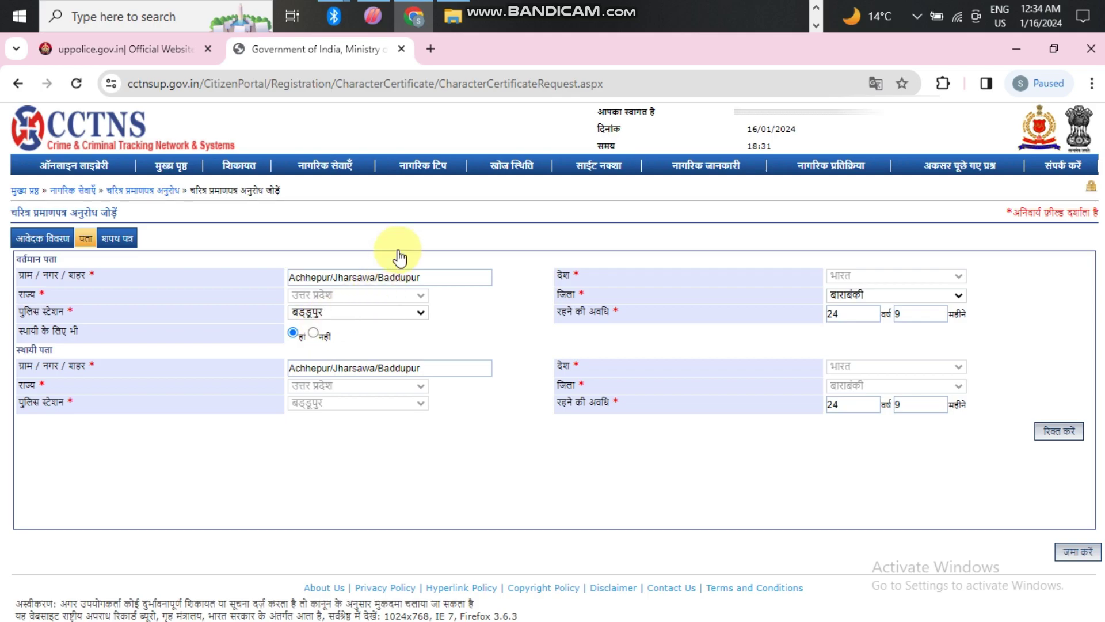
- In the शपथ पत्र section, tick the declaration checkbox and submit with जमा करें
left_click(120, 241)
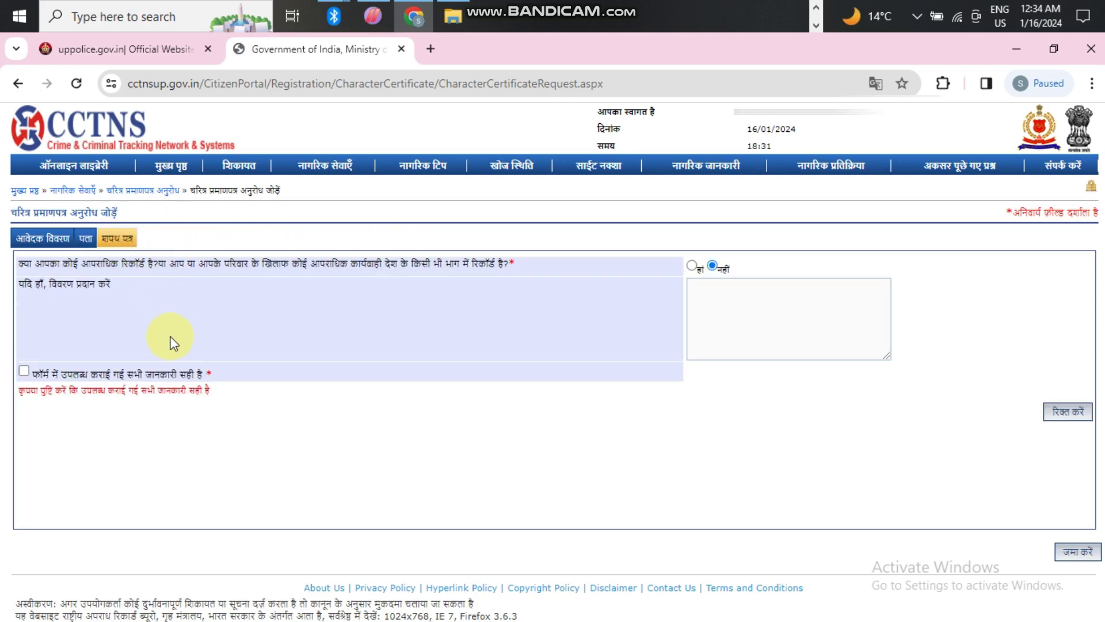
left_click(24, 370)
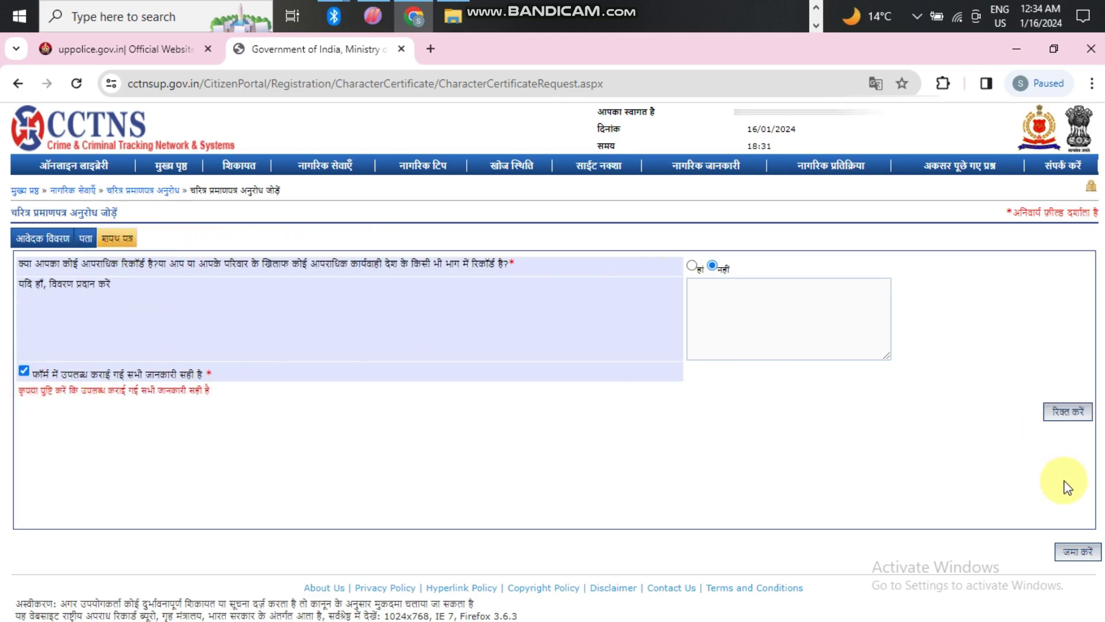
left_click(1077, 551)
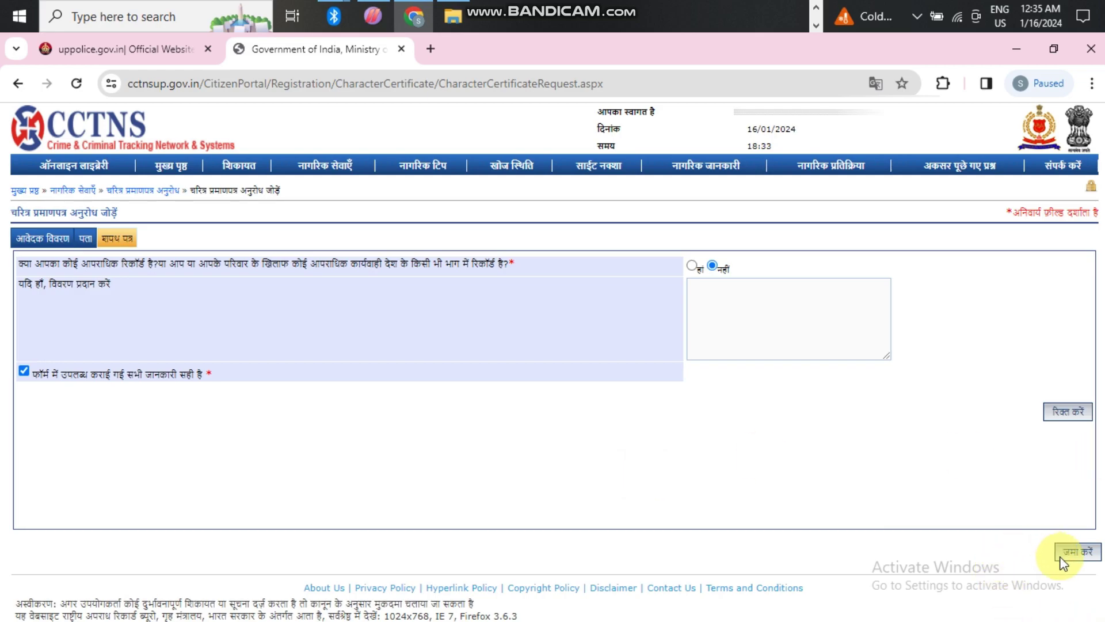
- Resubmit the character certificate request with जमा करें and let the Rajkosh e-challan page load
left_click(1080, 554)
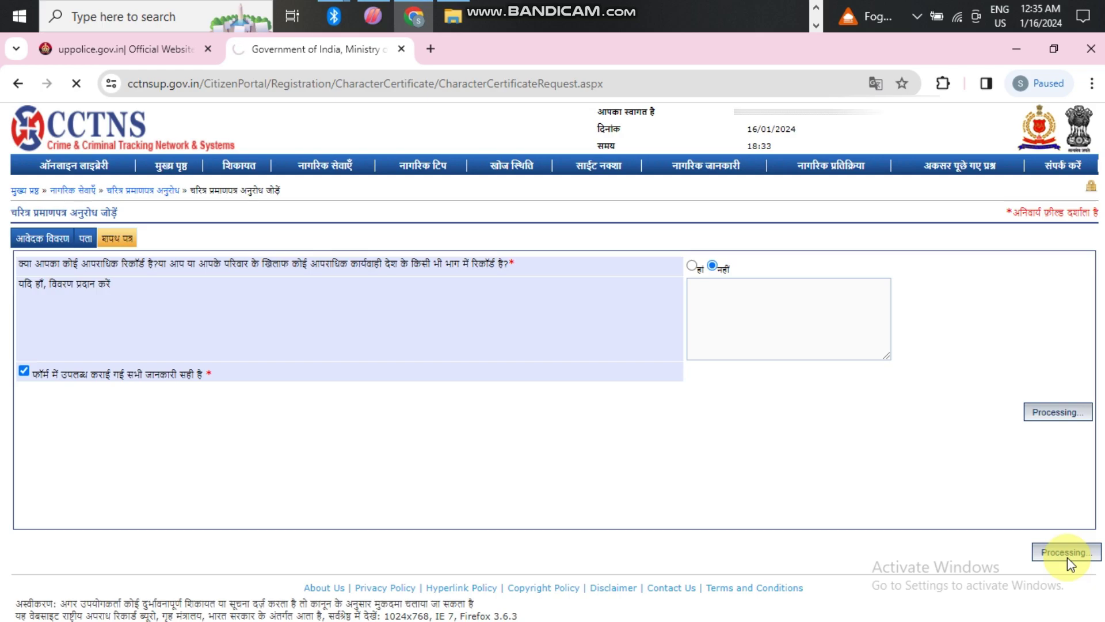
left_click(13, 12)
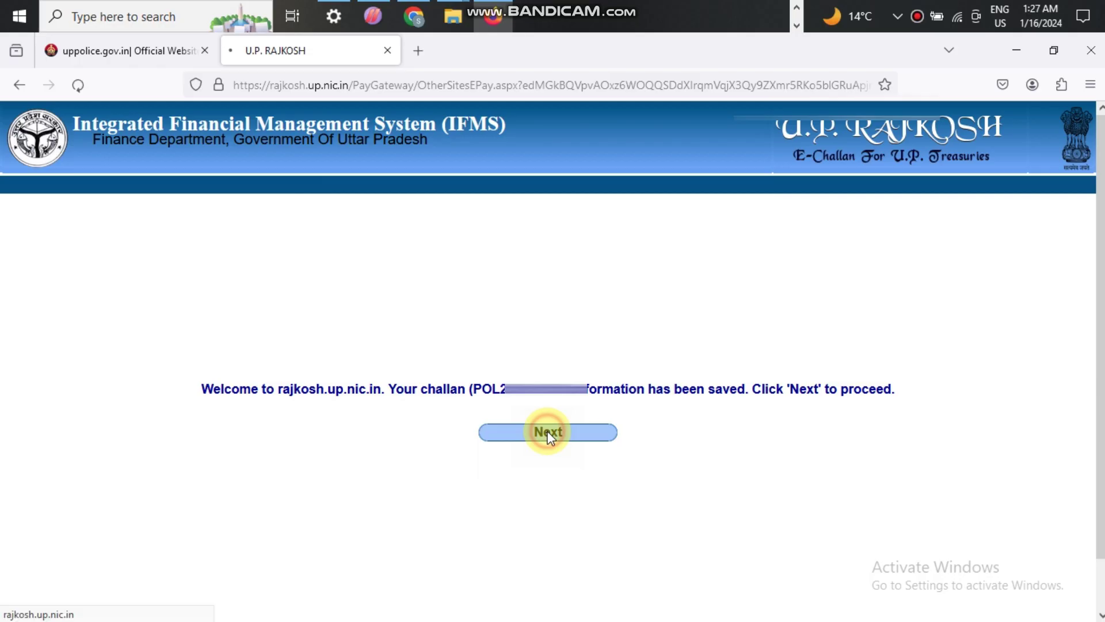
- Continue with the saved 50.00 challan for 5400-Barabanki, dismiss the disclaimer, and proceed with net payment
left_click(548, 433)
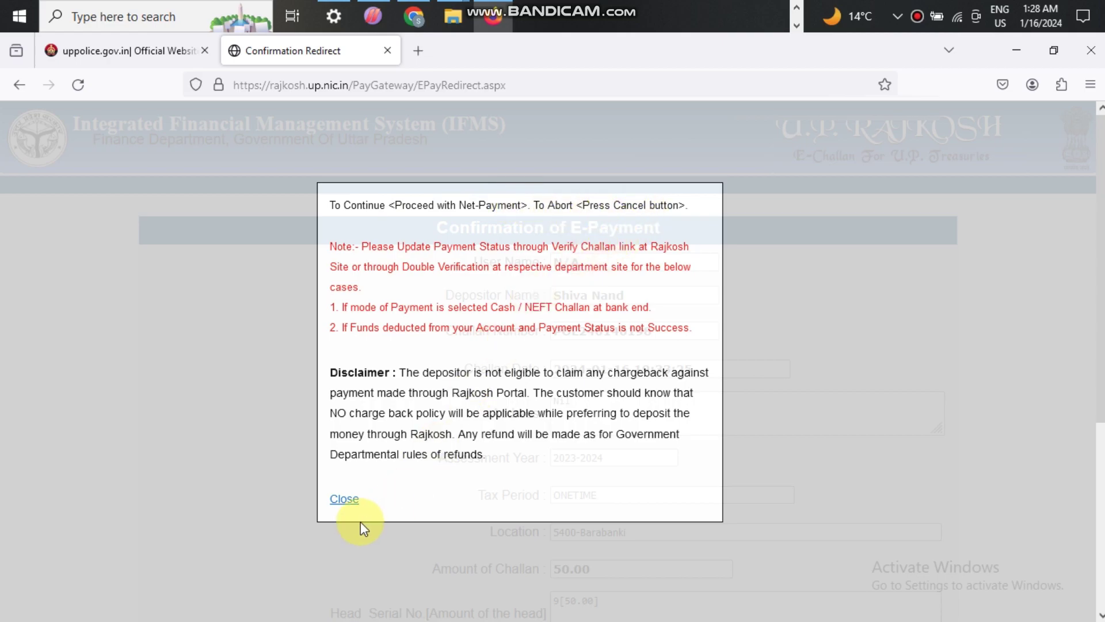
left_click(345, 501)
scroll(550, 413, "down", 2)
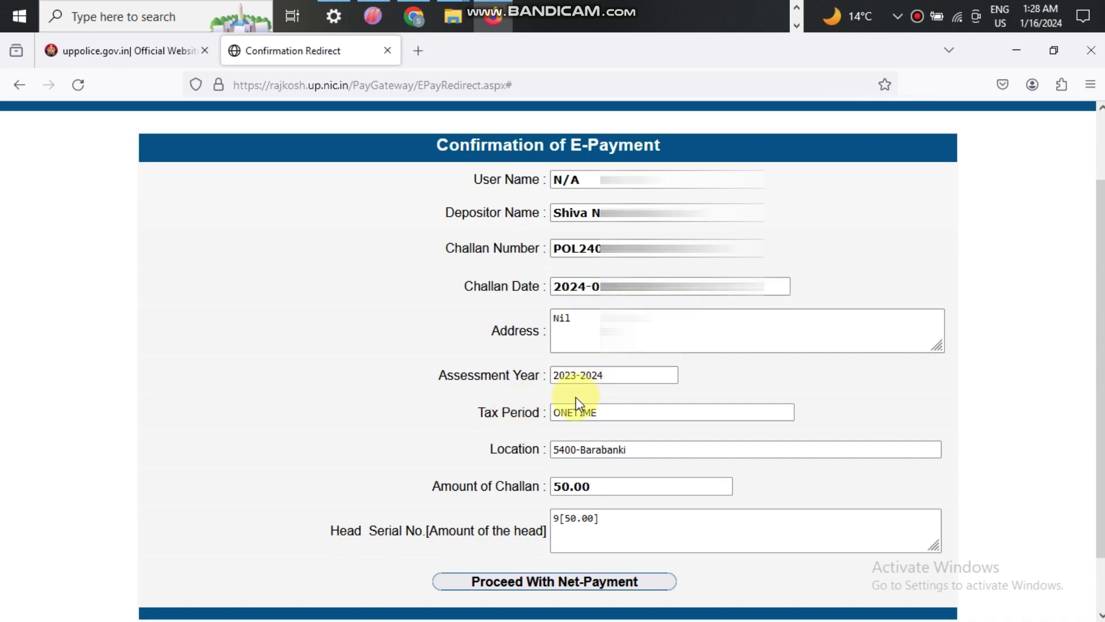
scroll(580, 412, "down", 2)
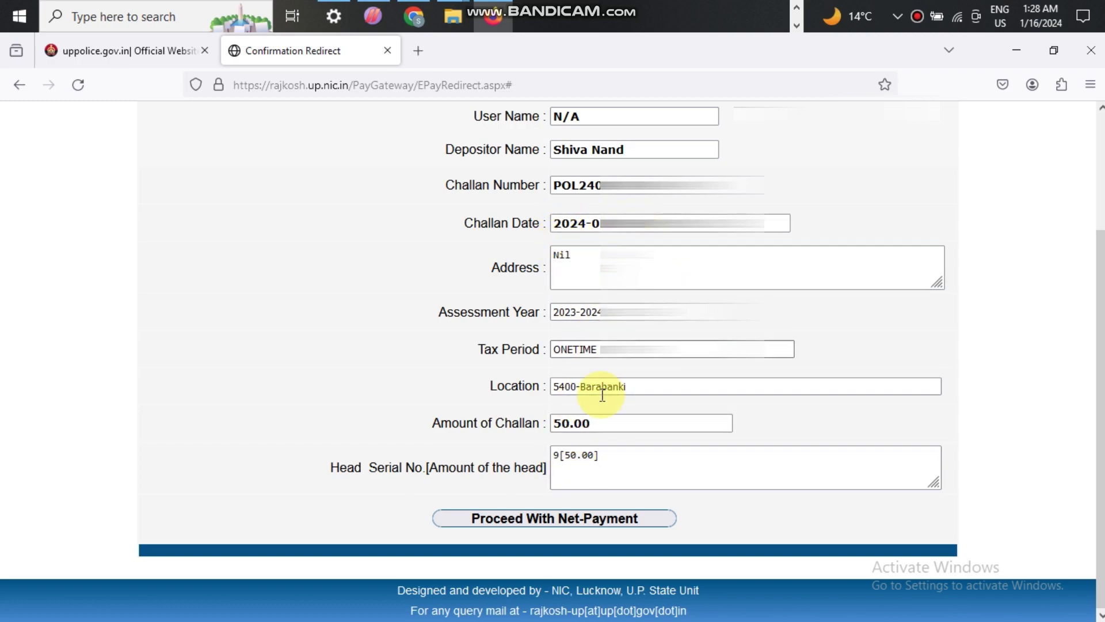
left_click(548, 518)
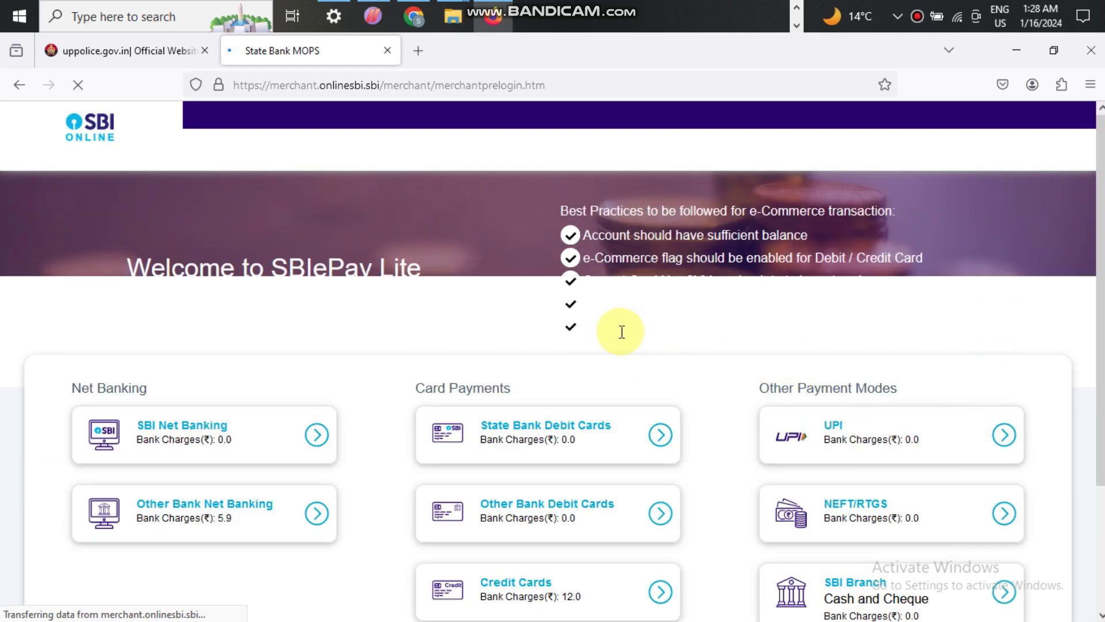
- Choose UPI under Other Payment Modes and confirm payment by QR code for Rs 50
scroll(876, 383, "down", 3)
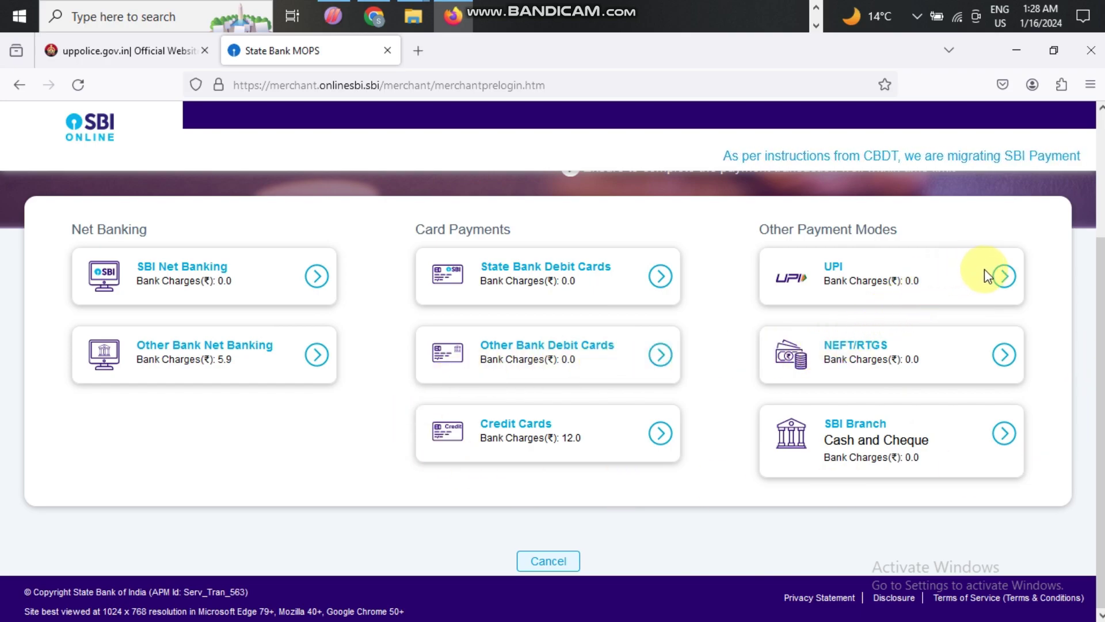
left_click(1005, 278)
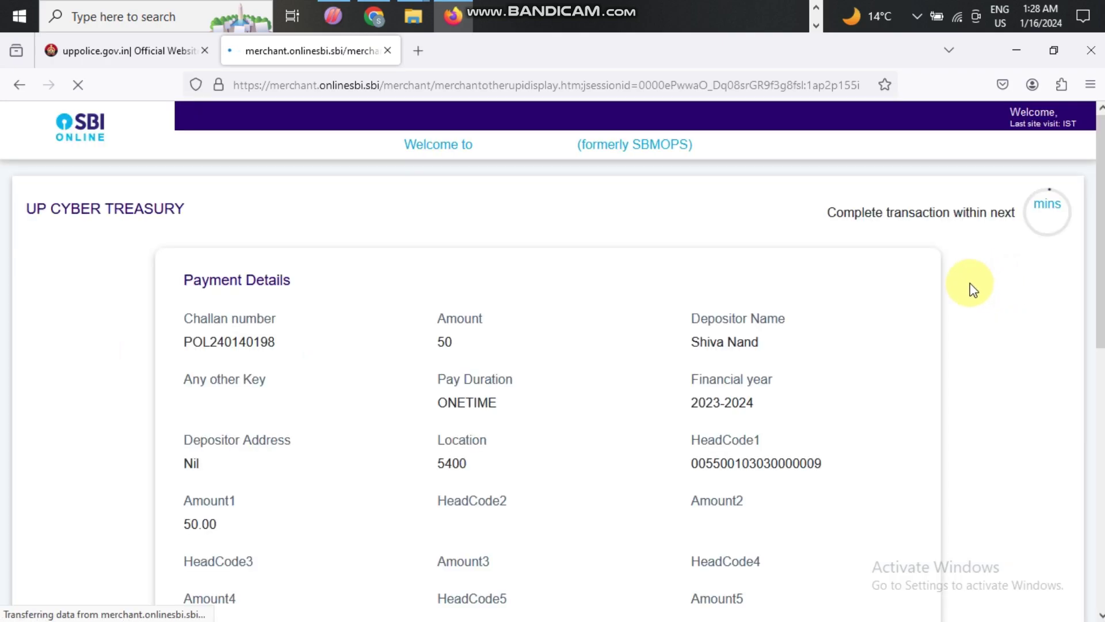
scroll(570, 429, "down", 2)
scroll(567, 428, "down", 10)
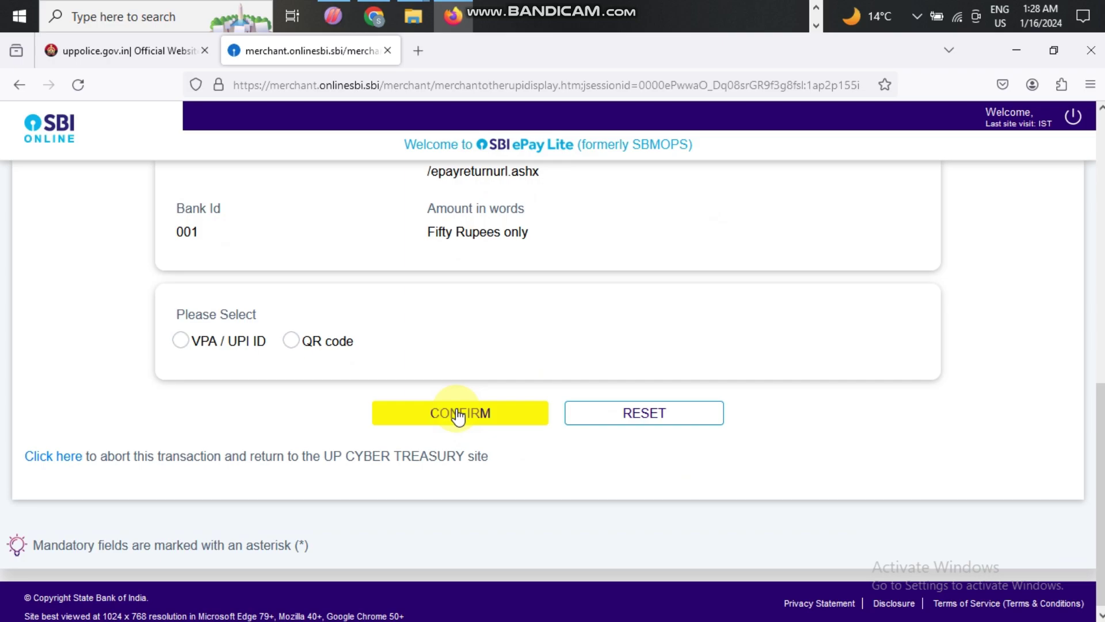
left_click(297, 344)
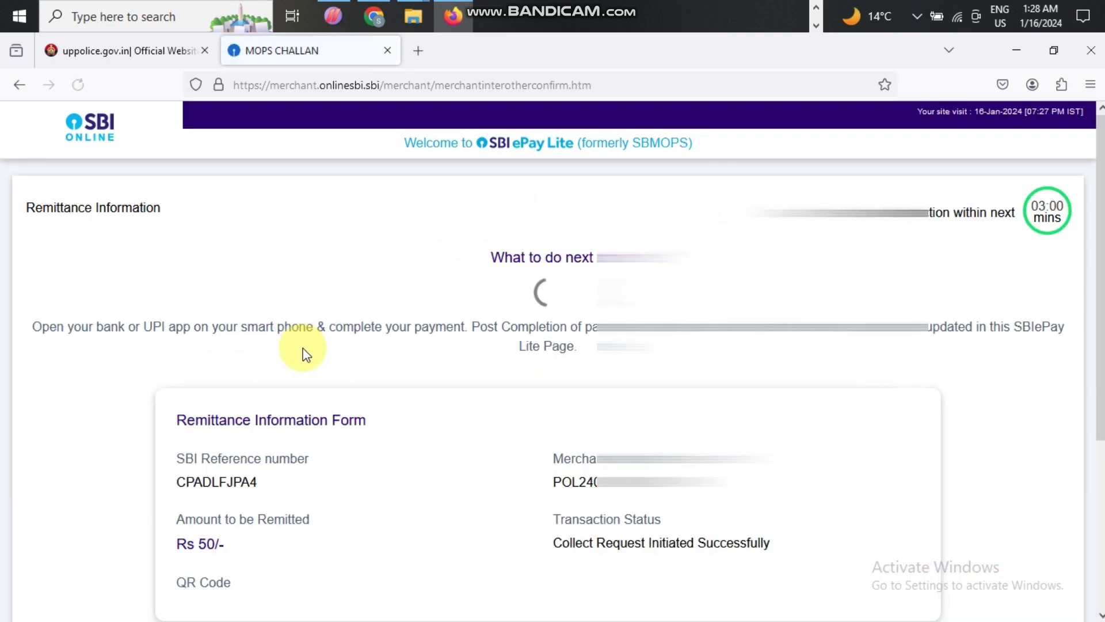
- Scroll around the QR code page while the Rs 50 UPI payment is approved, until success appears
scroll(571, 394, "down", 3)
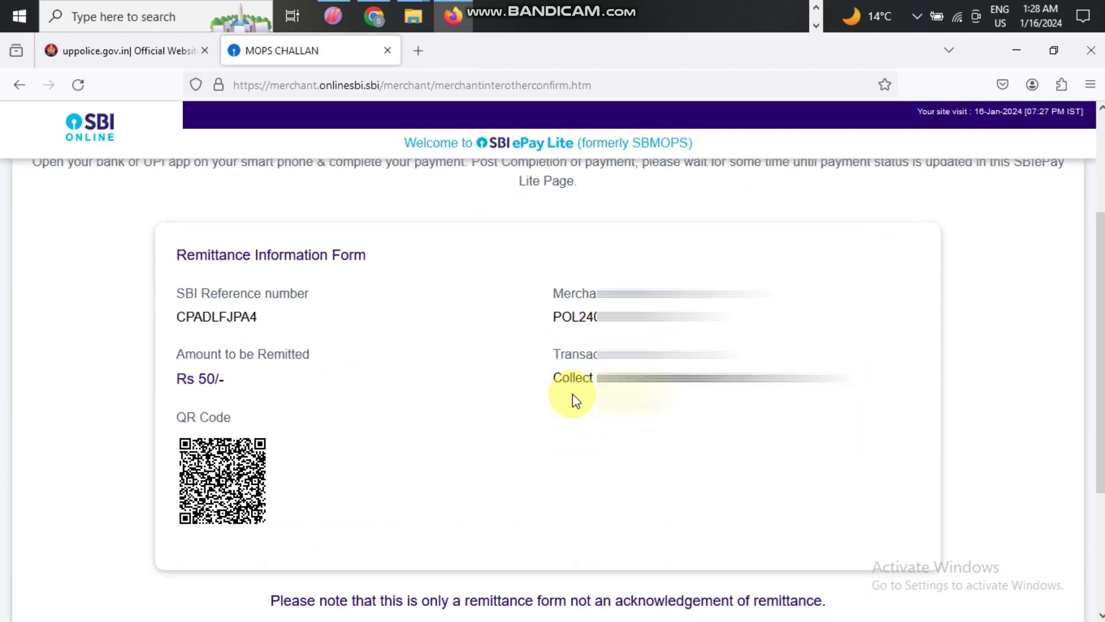
scroll(506, 416, "down", 3)
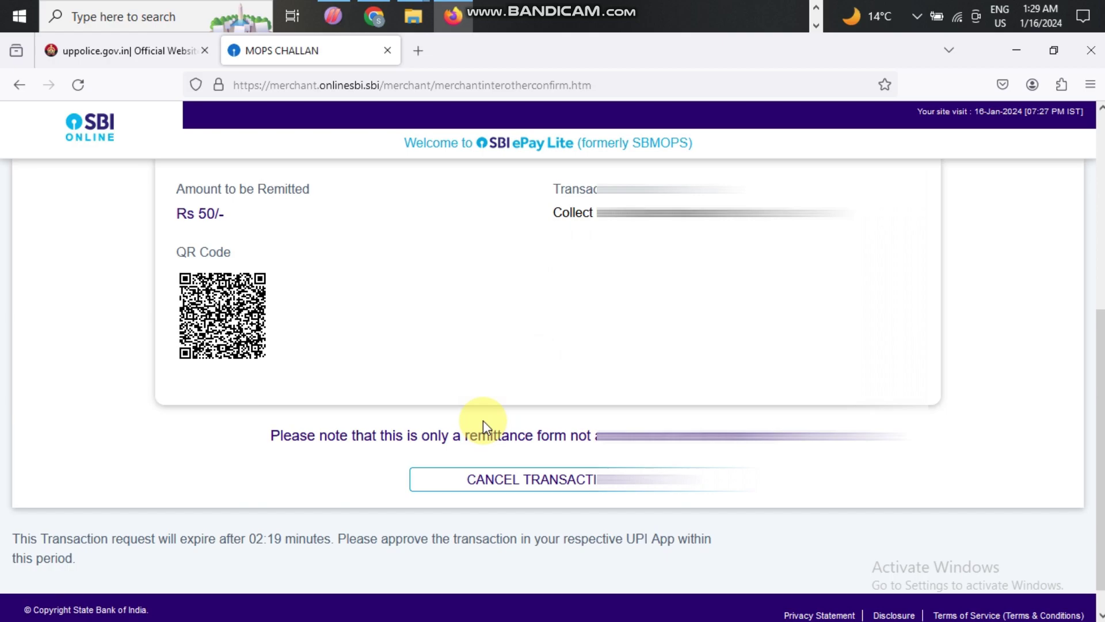
scroll(583, 340, "up", 5)
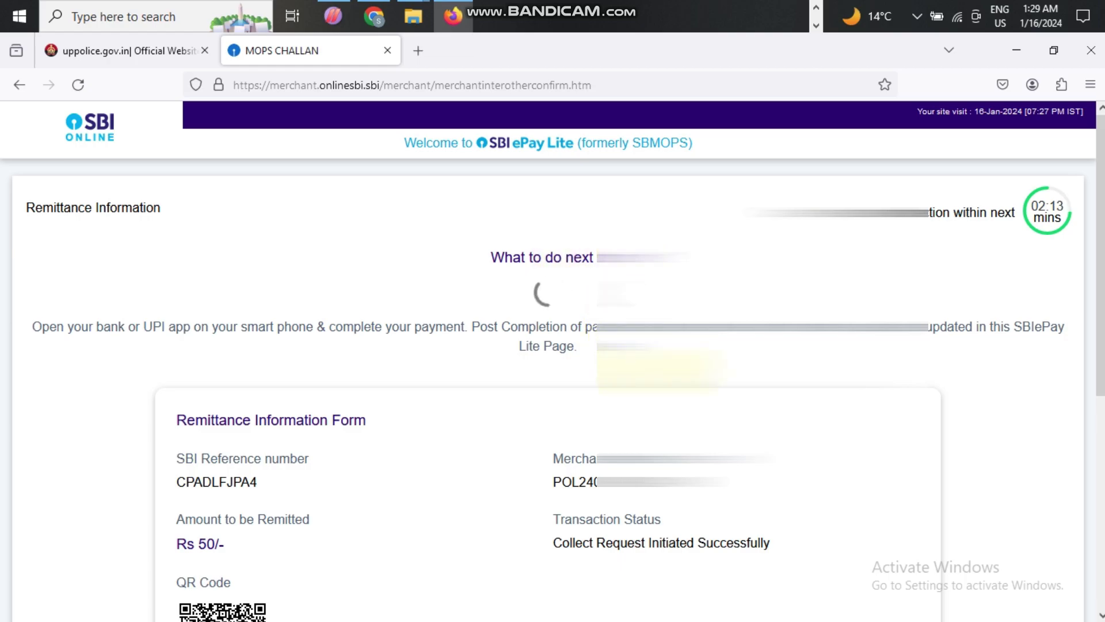
scroll(634, 363, "down", 5)
scroll(553, 385, "down", 2)
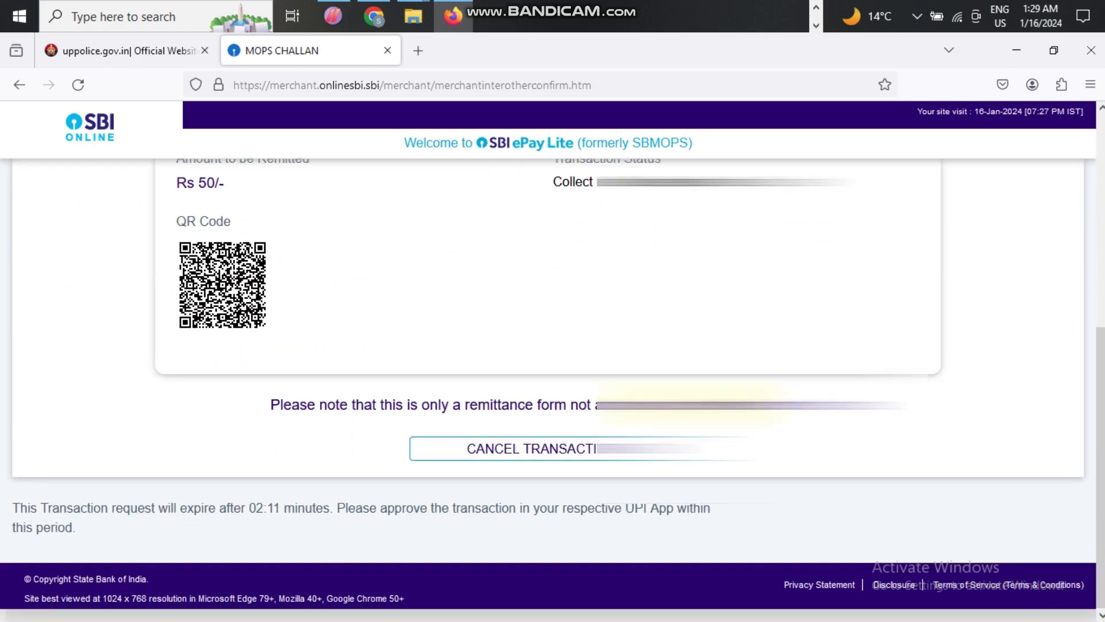
scroll(553, 386, "up", 5)
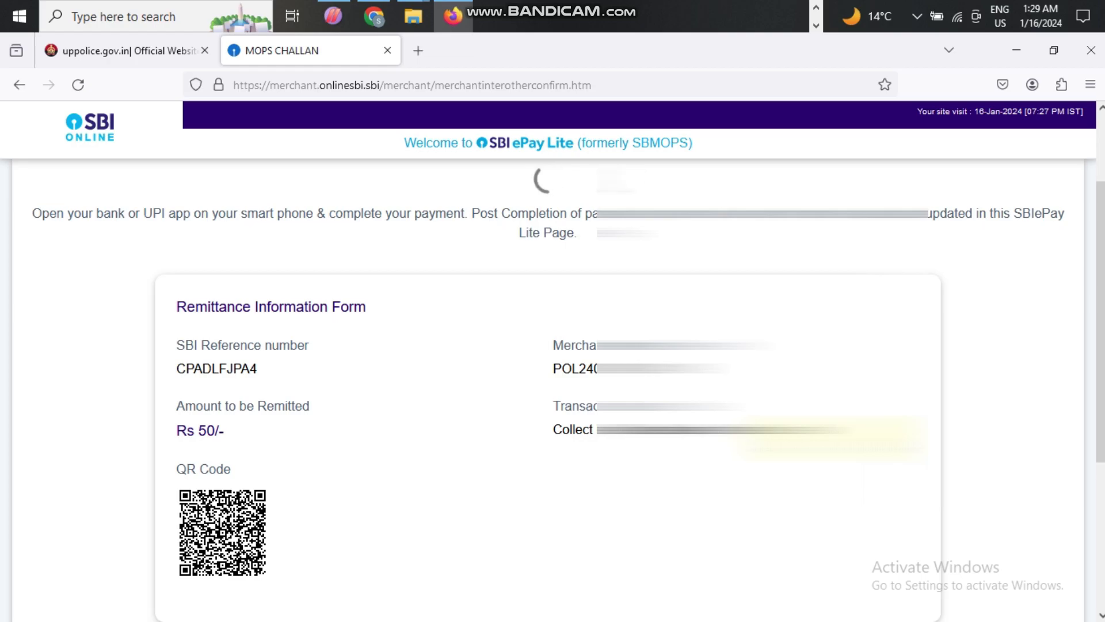
scroll(552, 385, "down", 5)
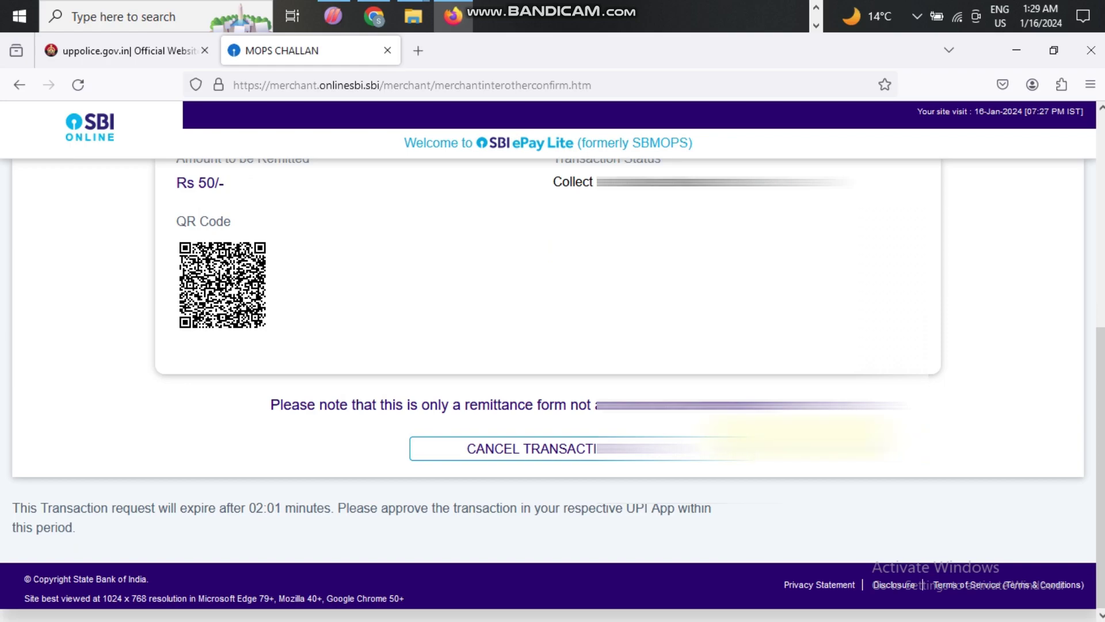
scroll(553, 368, "up", 6)
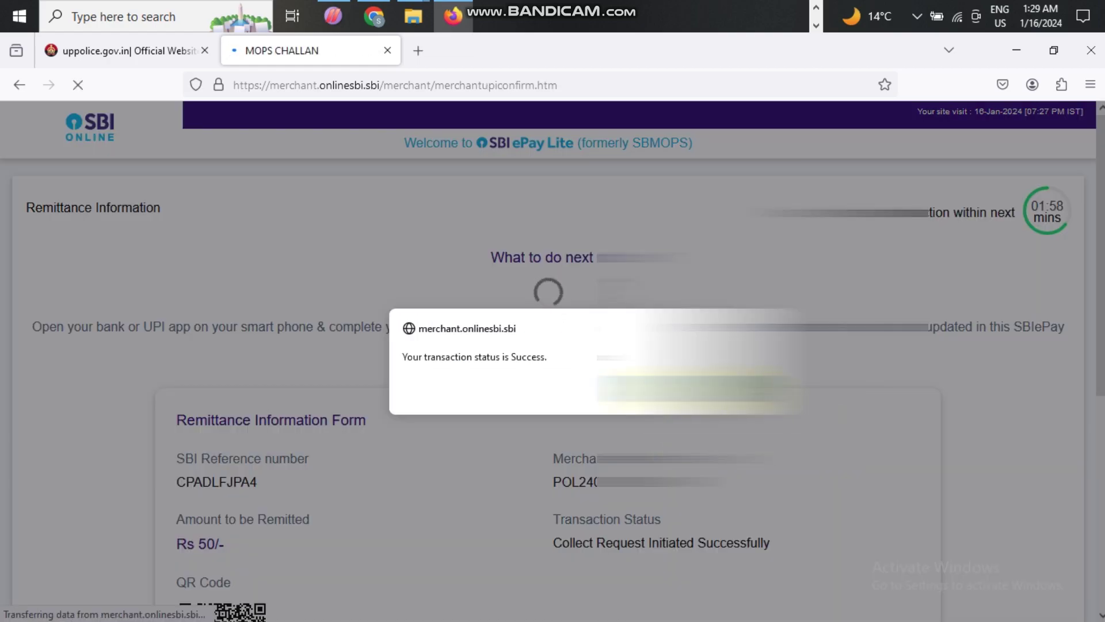
- Acknowledge the successful transaction alert and view the remittance success summary
key("Return")
scroll(553, 369, "down", 1)
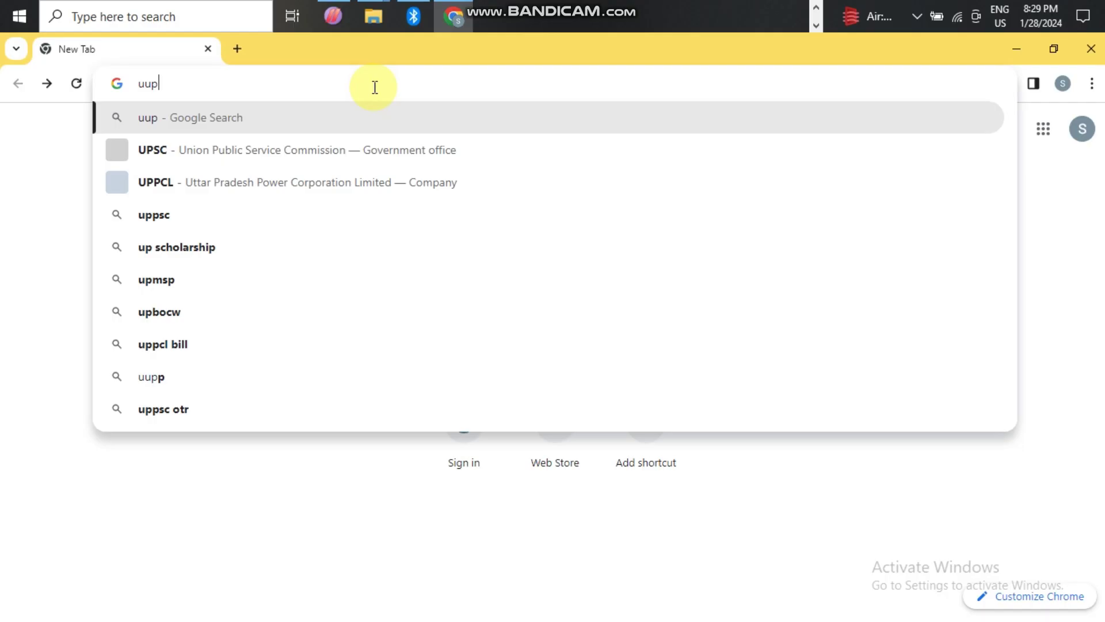
- Search Chrome for 'up police verification' and open the Official Website of Uttar Pradesh Police result
key("BackSpace")
key("BackSpace")
type("p pl")
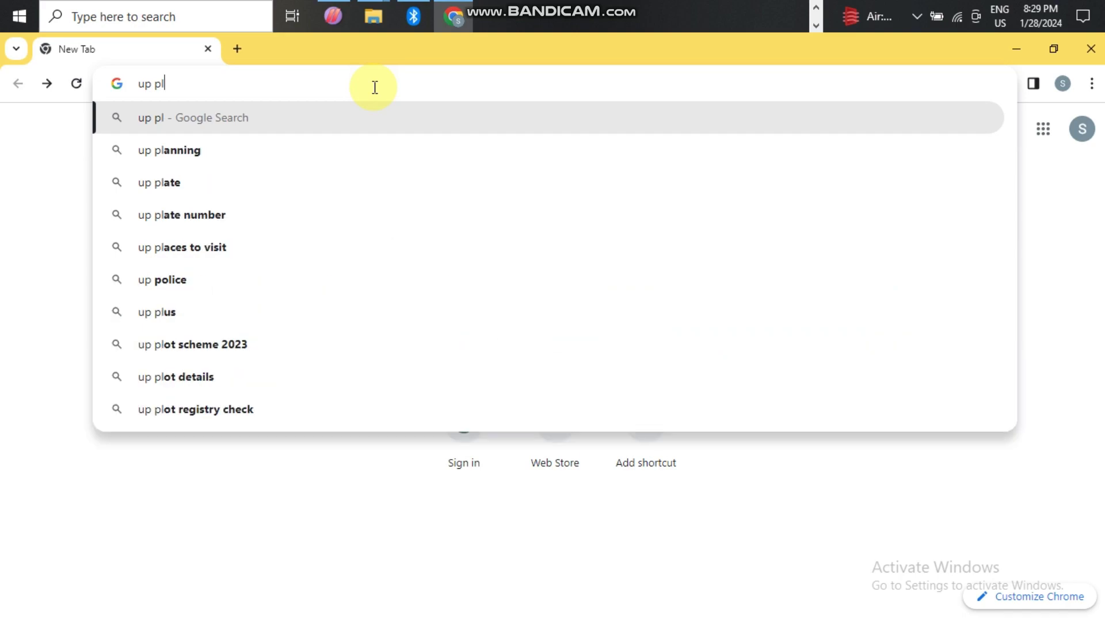
key("BackSpace")
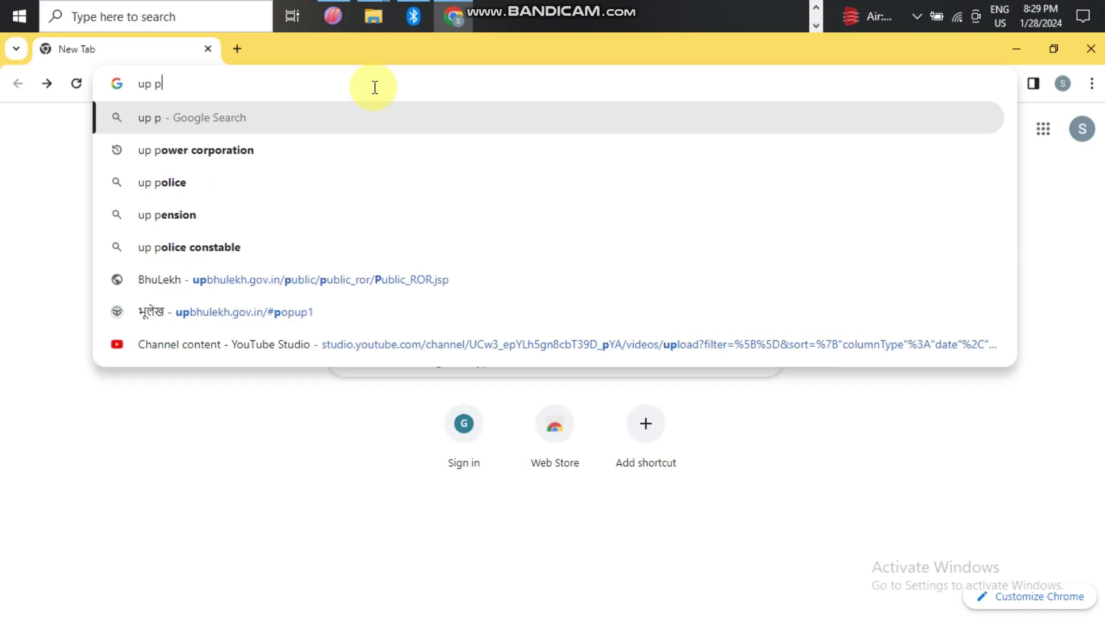
type("oli")
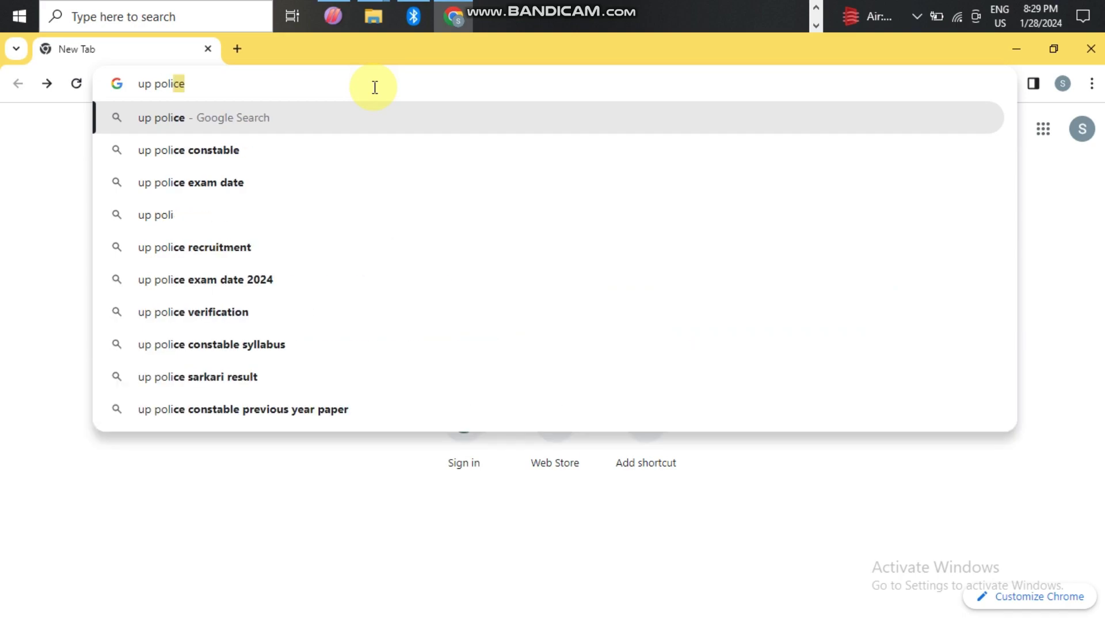
type("ce ver")
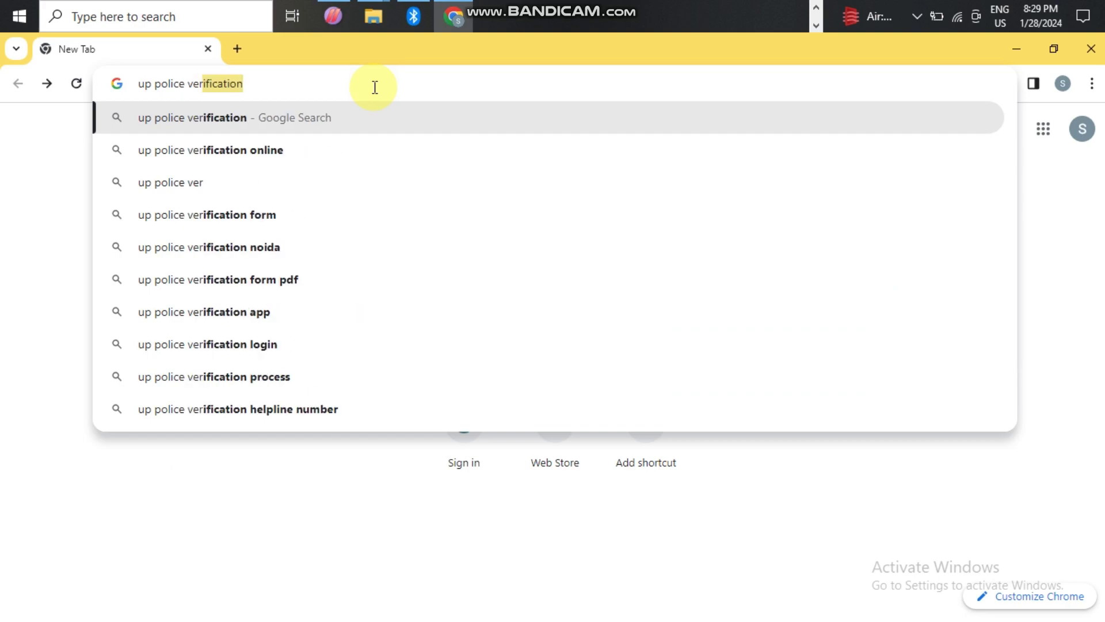
key("Return")
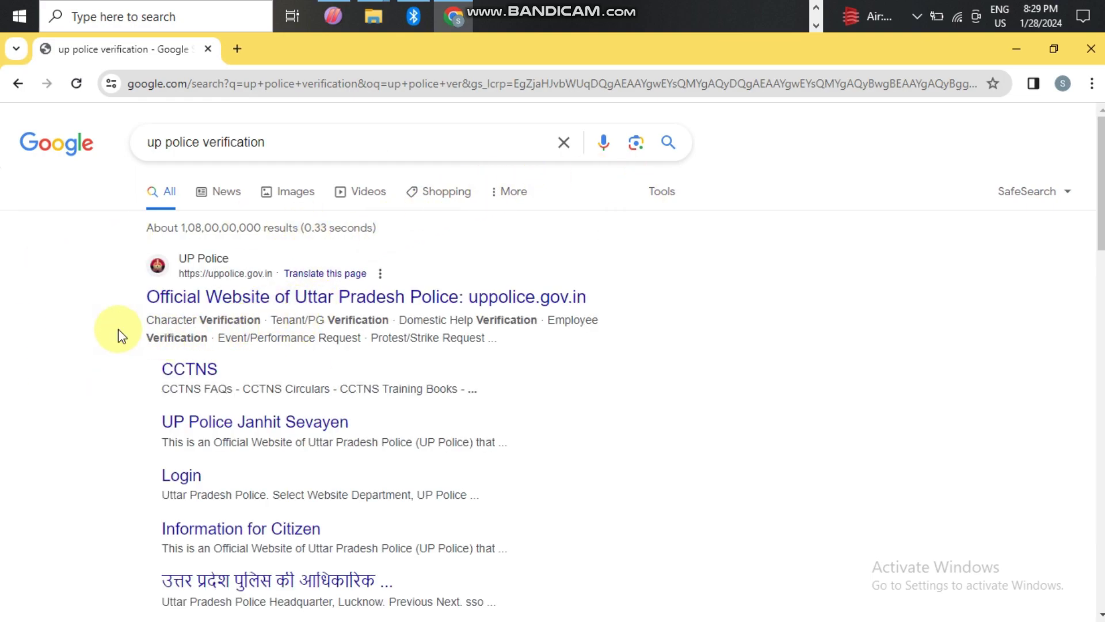
left_click(252, 299)
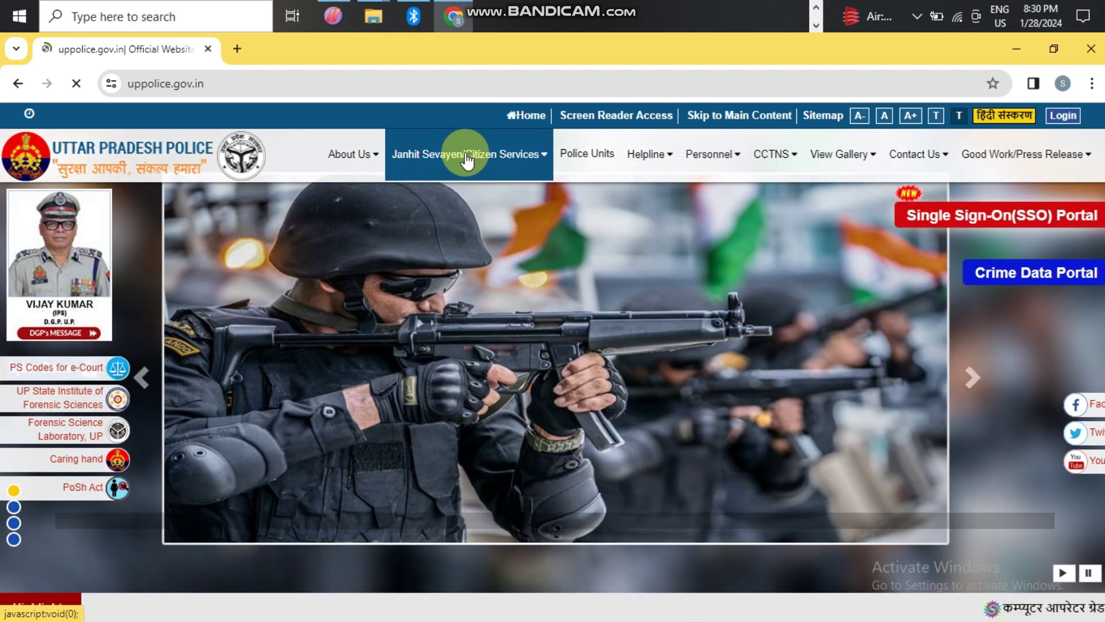
- Open Character Verification from the citizen services menu, accept leaving the site, and select the username field
left_click(466, 161)
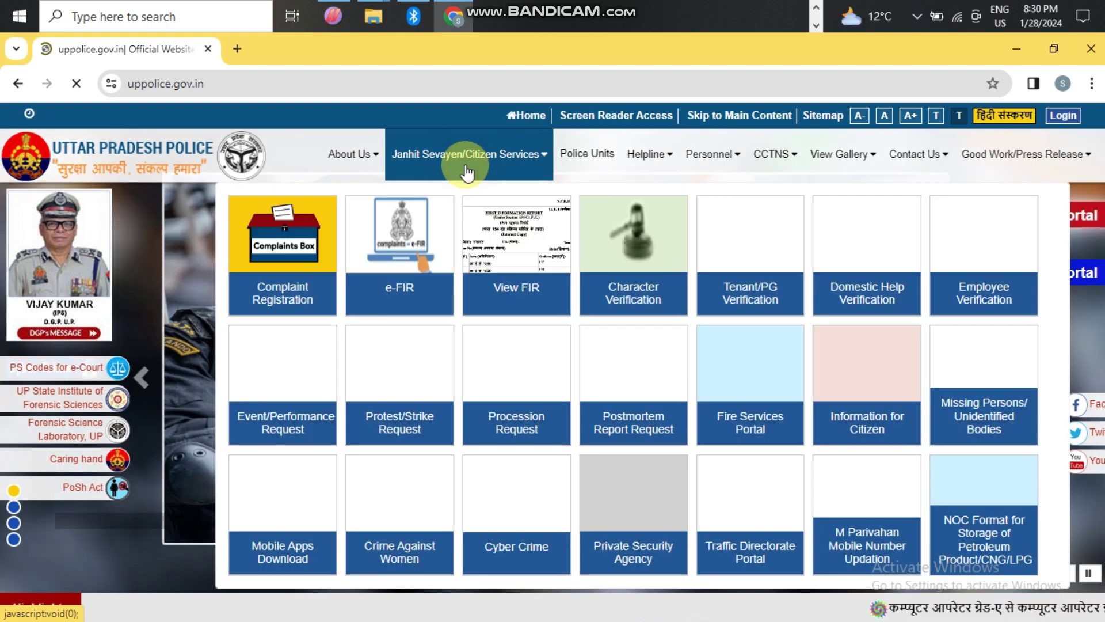
left_click(624, 299)
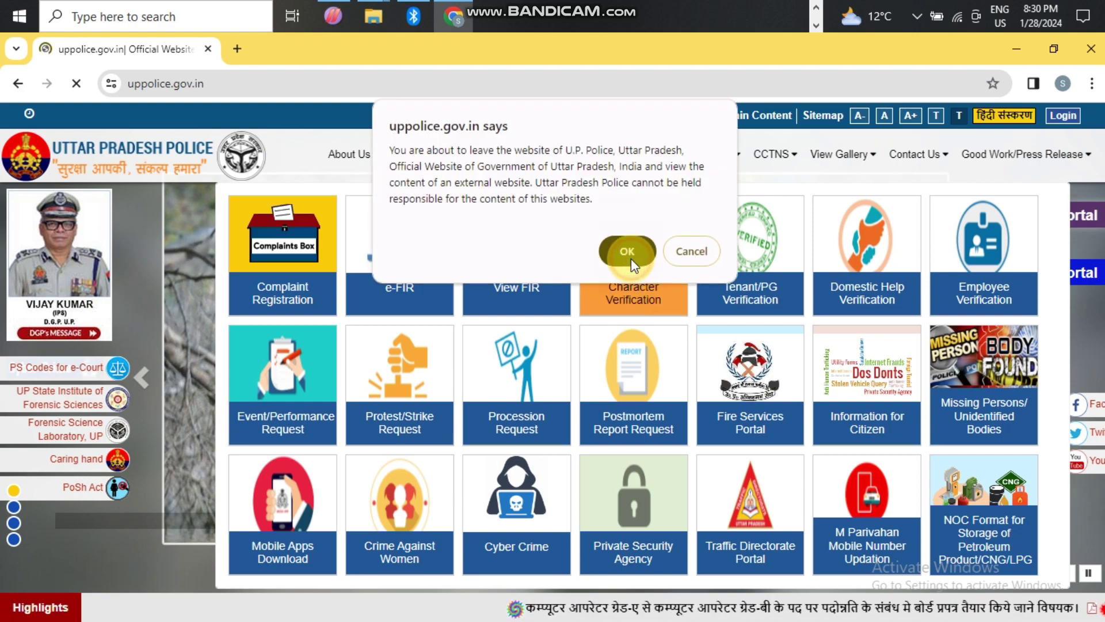
left_click(631, 258)
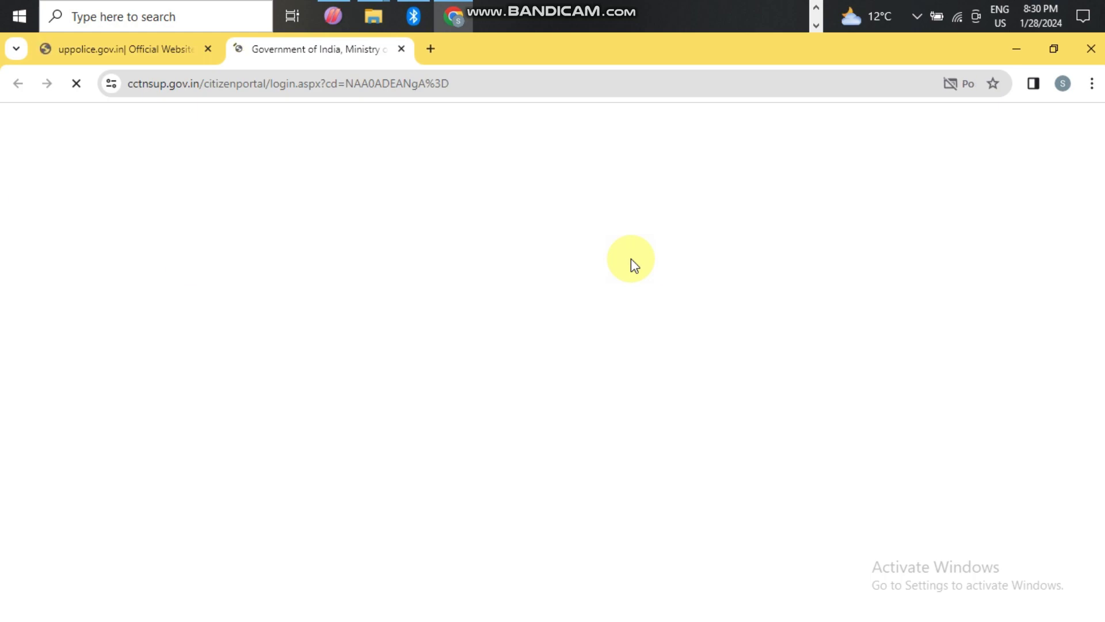
left_click(789, 230)
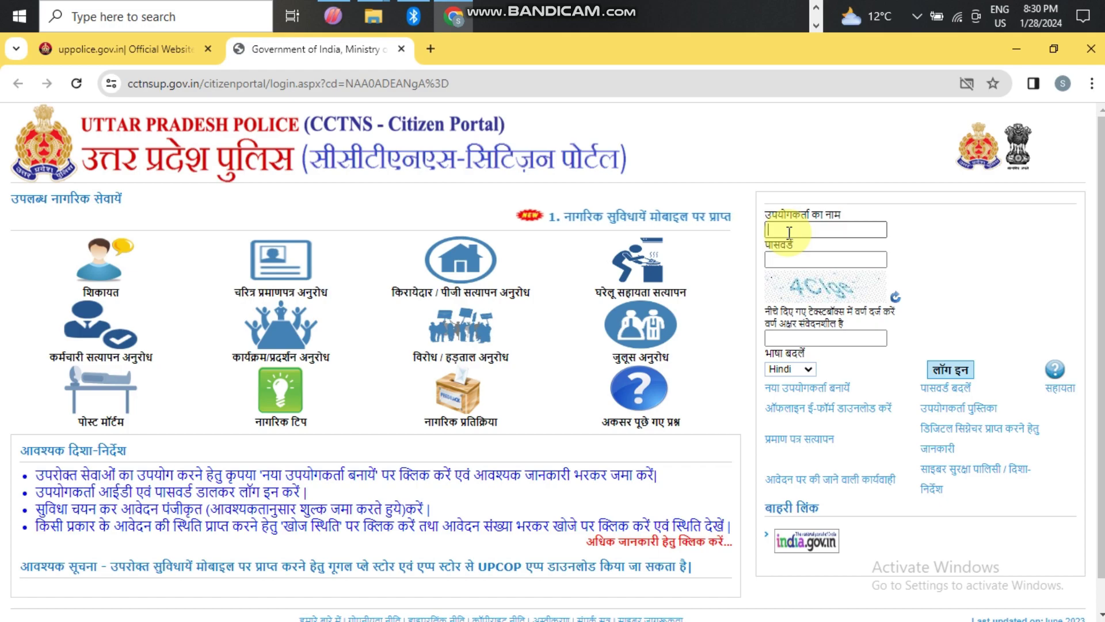
- Enter the account username, password and the captcha text, fixing a mistyped captcha letter
type("99")
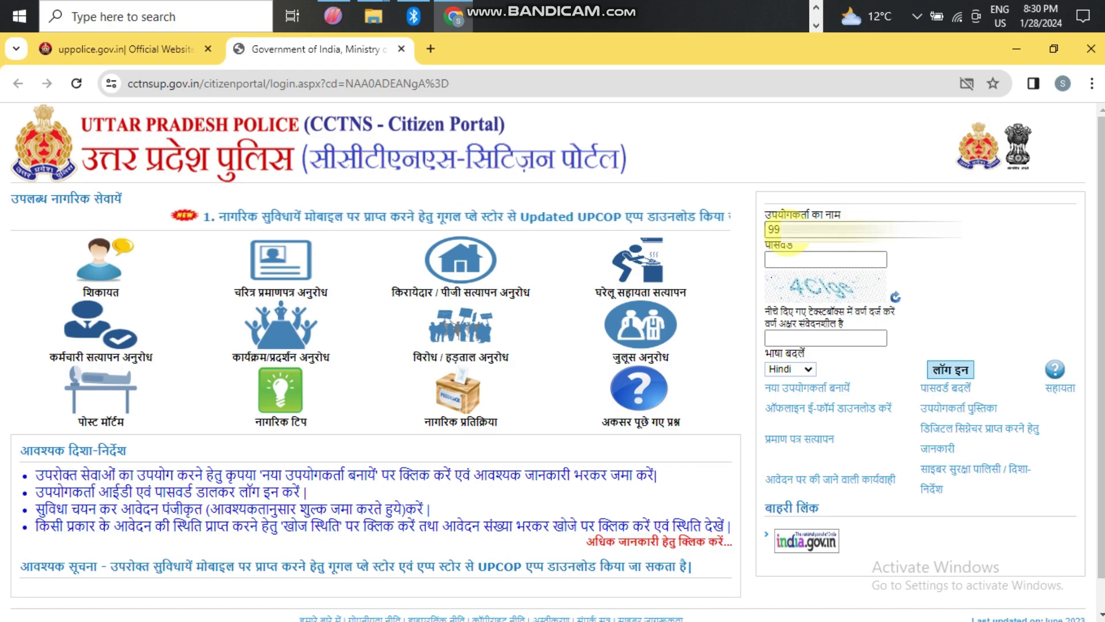
left_click(795, 258)
type("****")
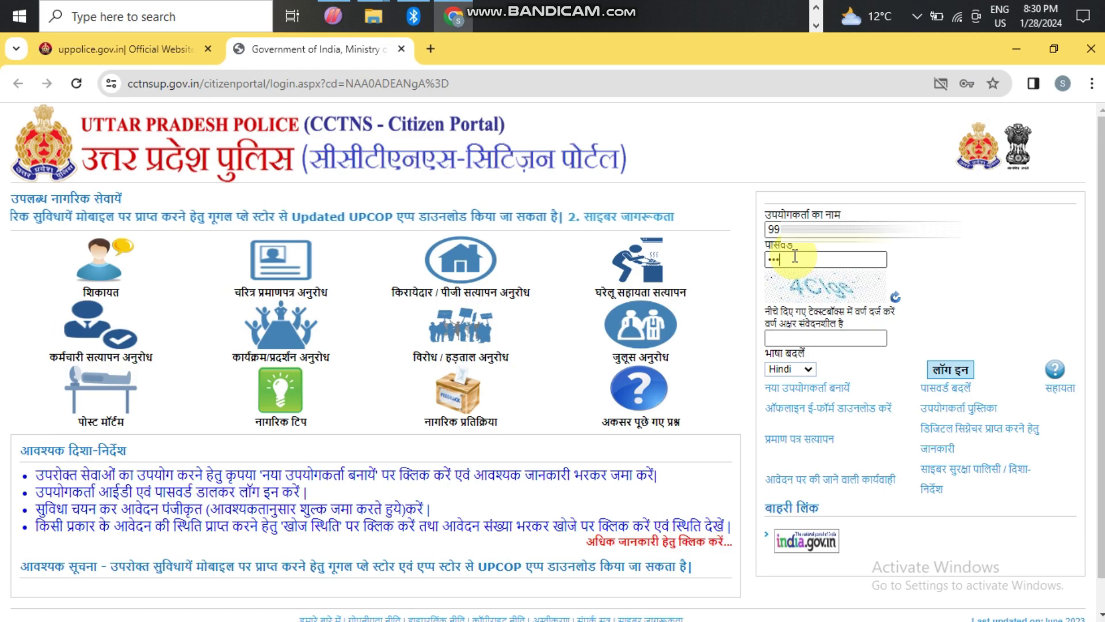
type("****")
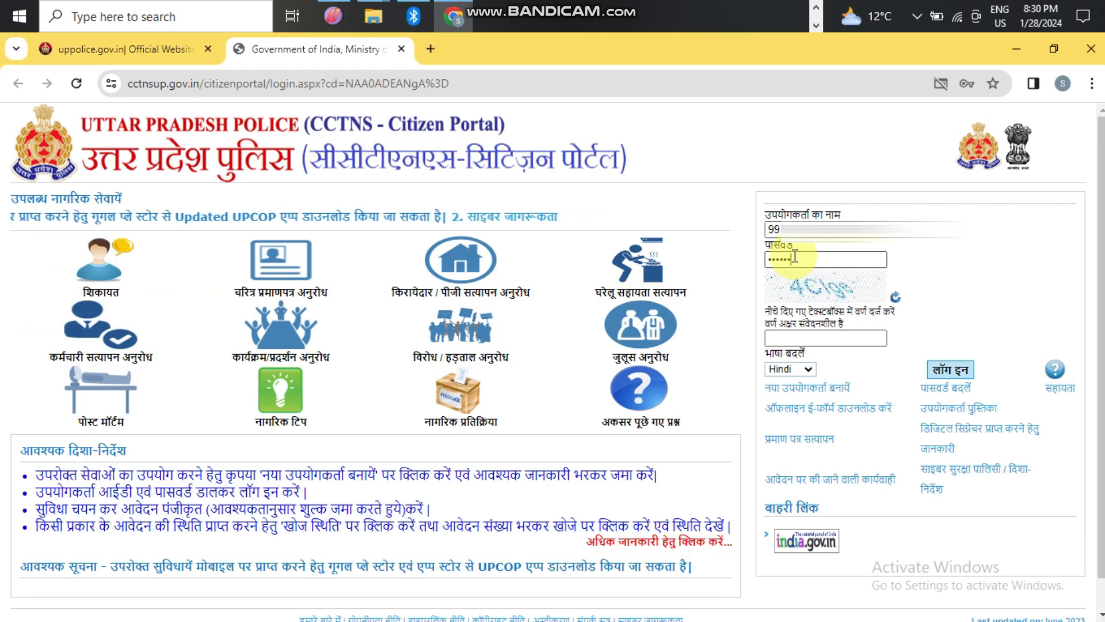
type("******")
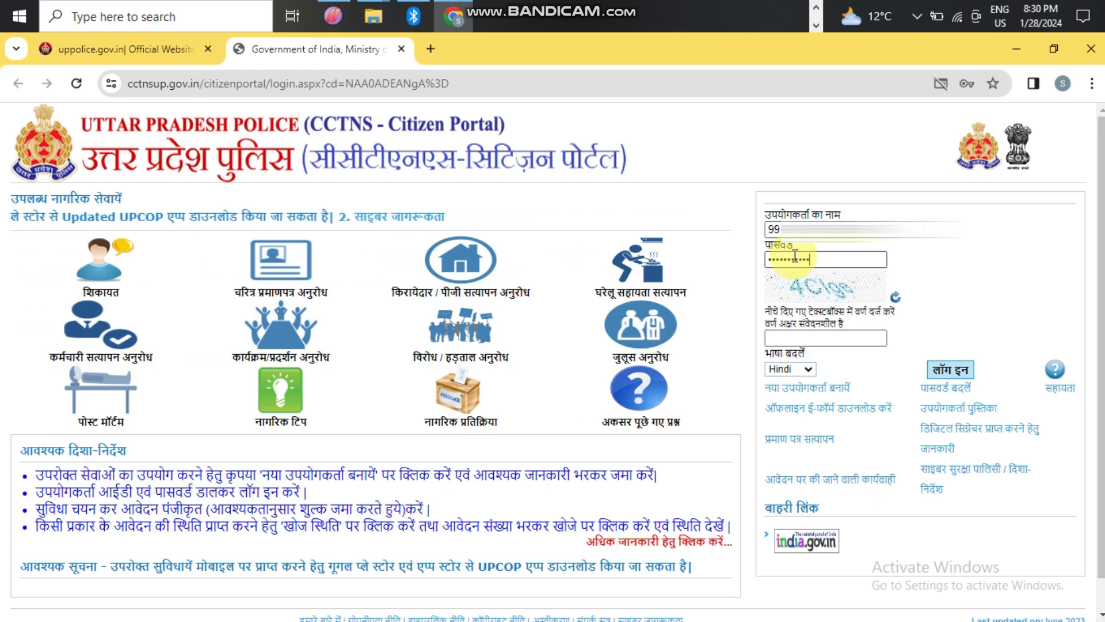
left_click(823, 339)
type("4C")
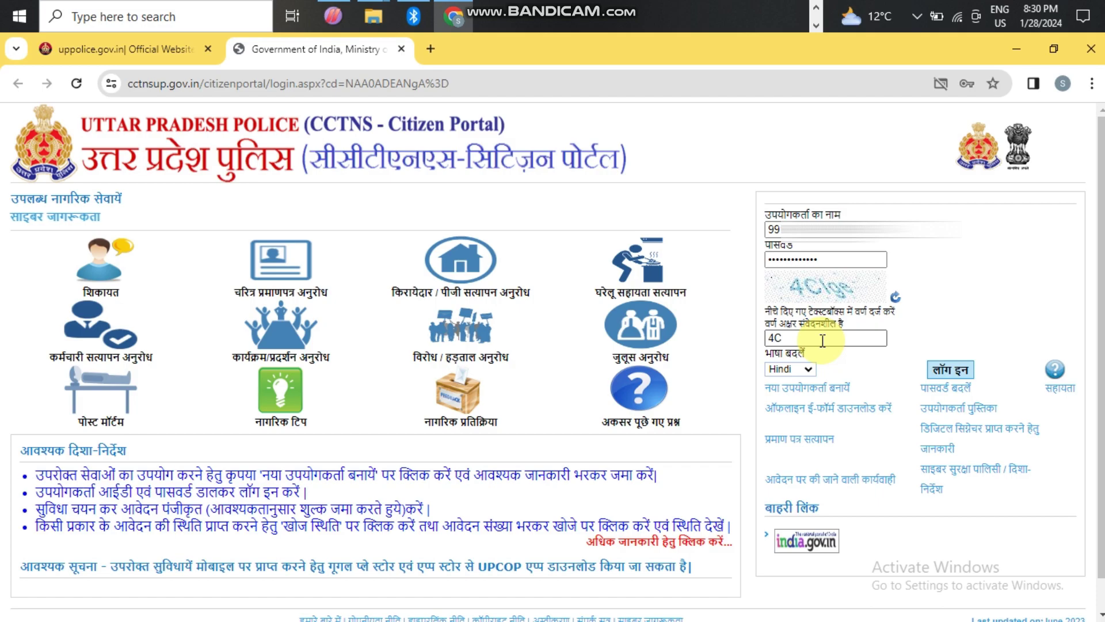
type("l")
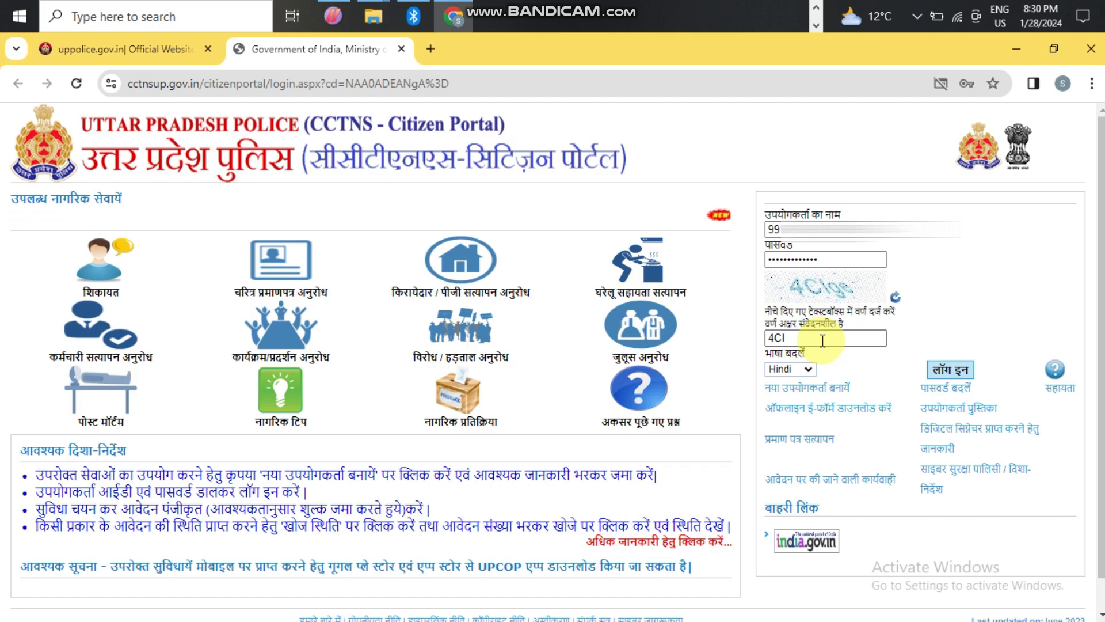
type("gde")
key("BackSpace")
key("BackSpace")
type("e")
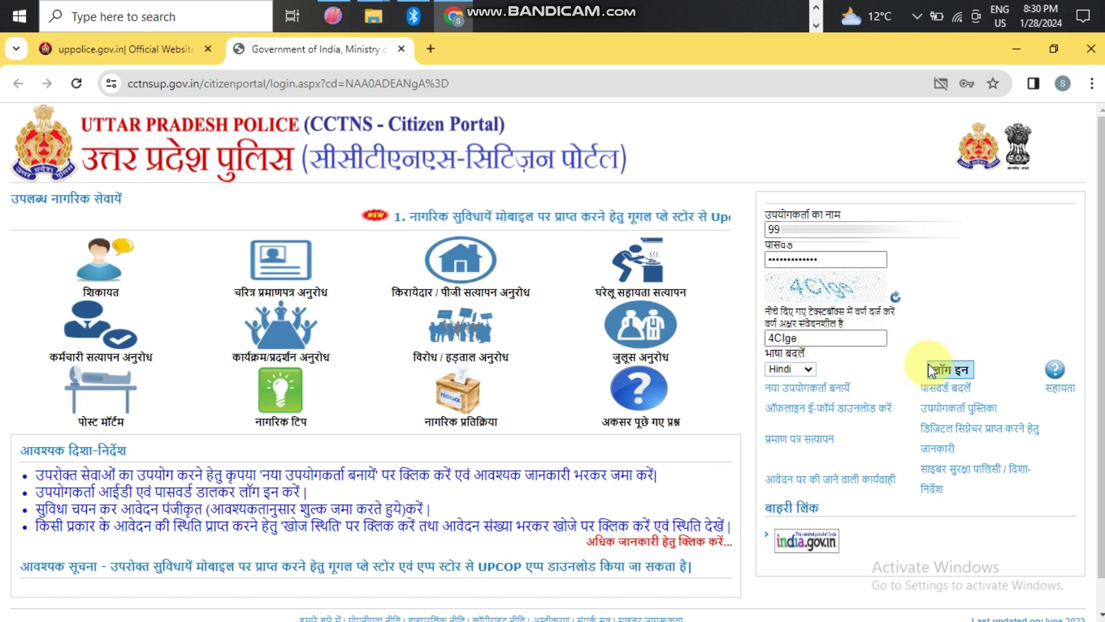
- Set the portal language to English and log in
left_click(812, 369)
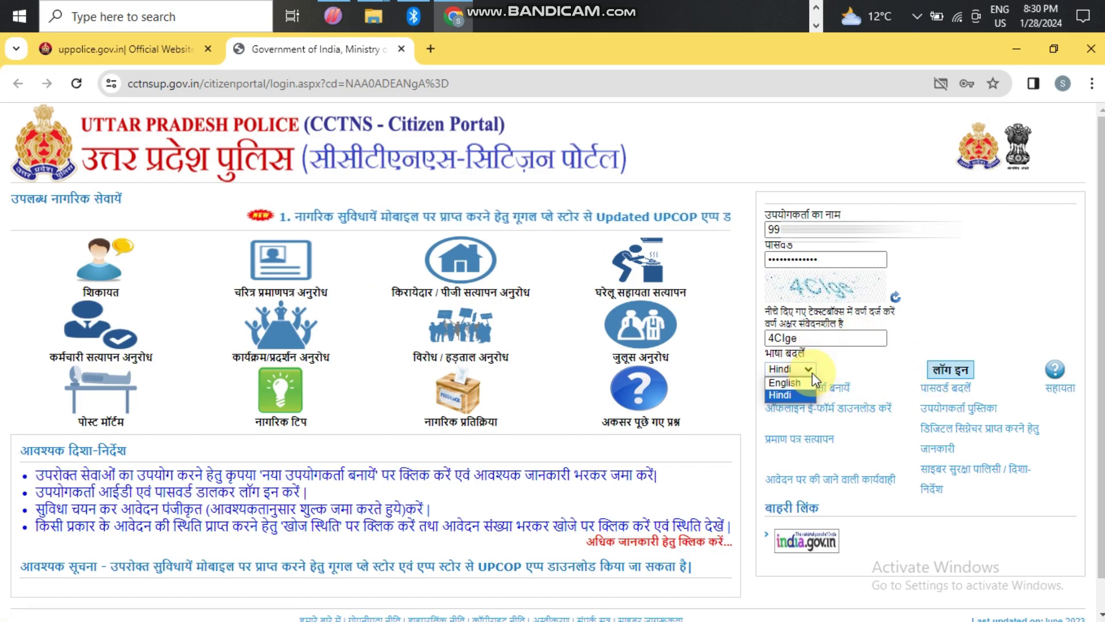
left_click(811, 369)
left_click(809, 368)
left_click(806, 381)
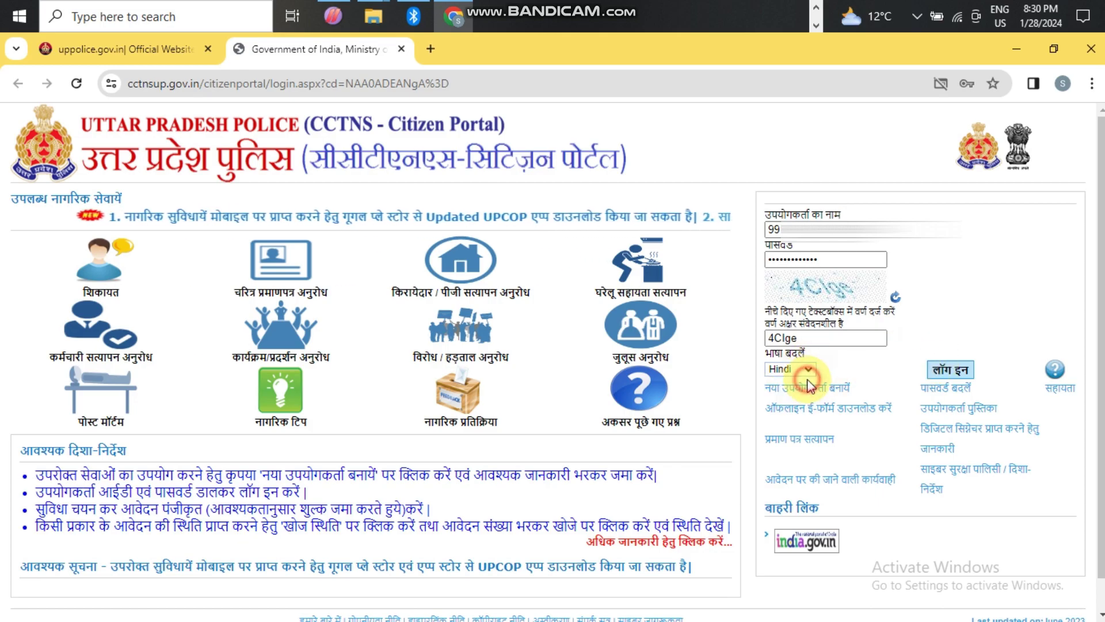
left_click(944, 368)
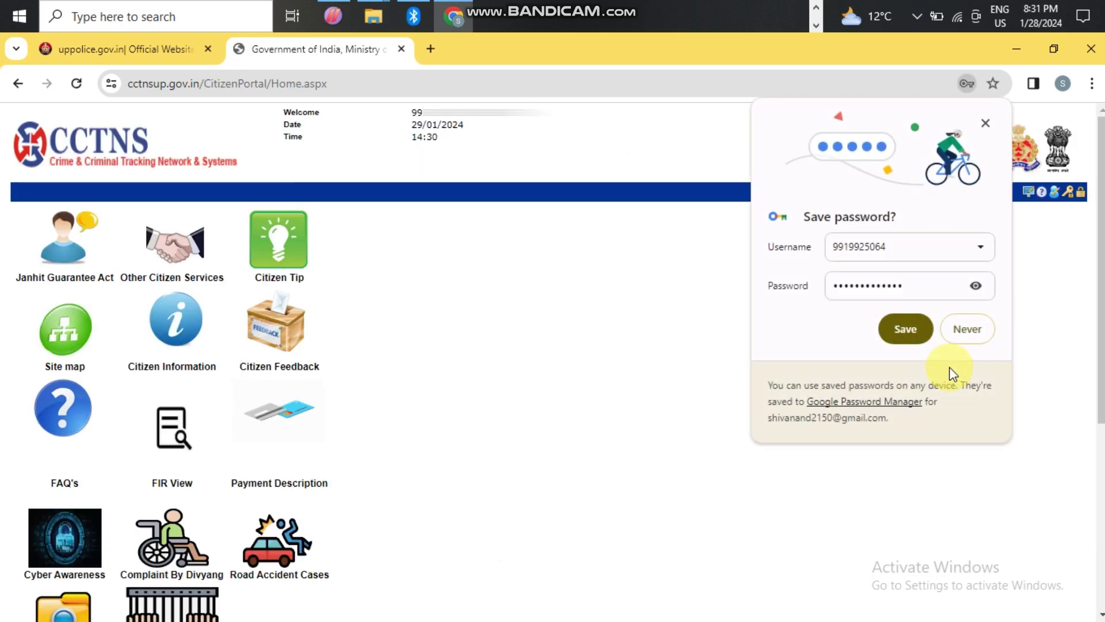
- Choose Never for saving the password, then view the summary: 1 Character request, 1 approved
left_click(960, 333)
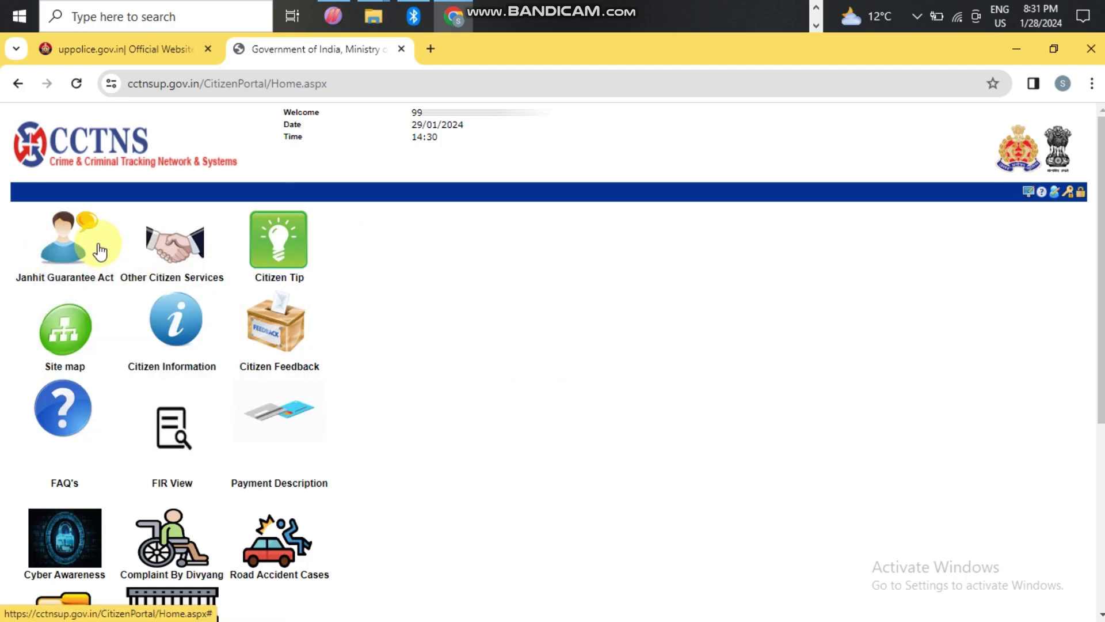
mouse_move(82, 248)
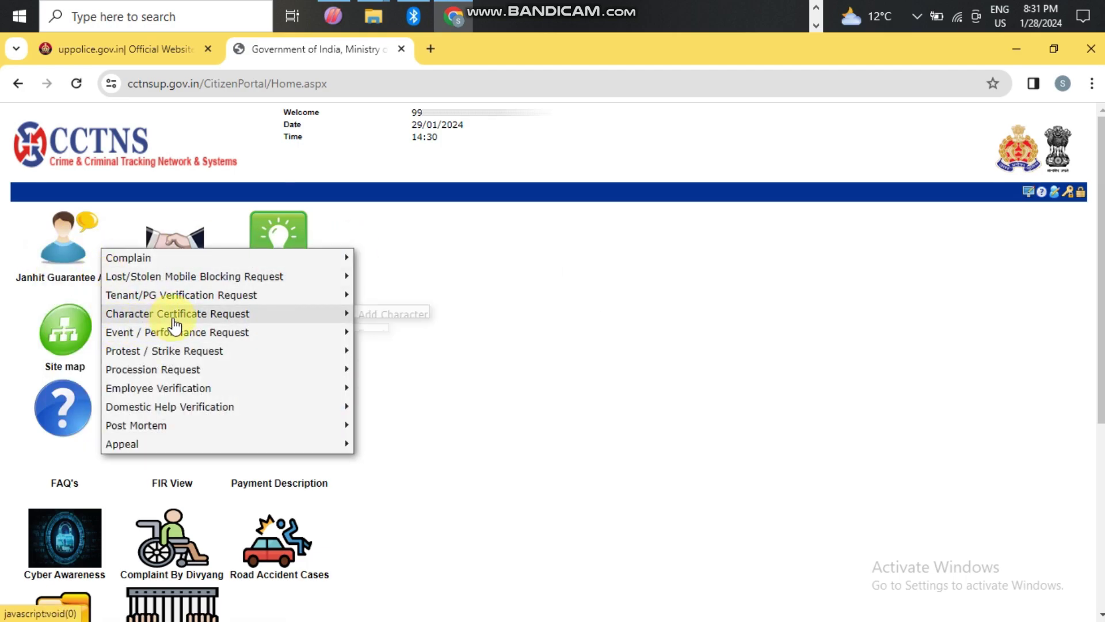
mouse_move(177, 321)
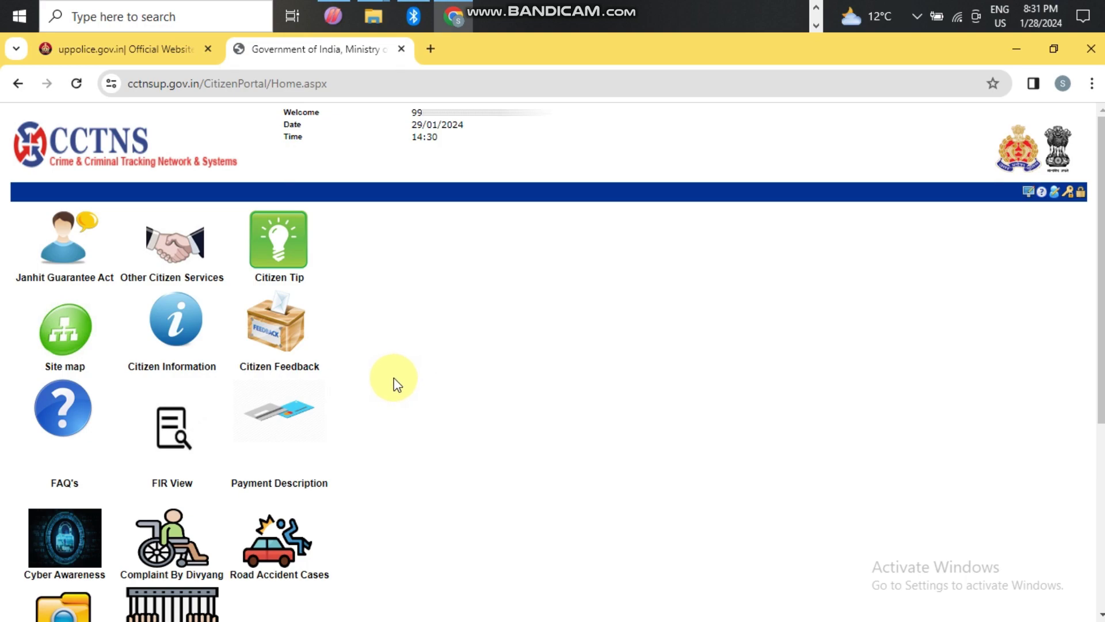
left_click(816, 7)
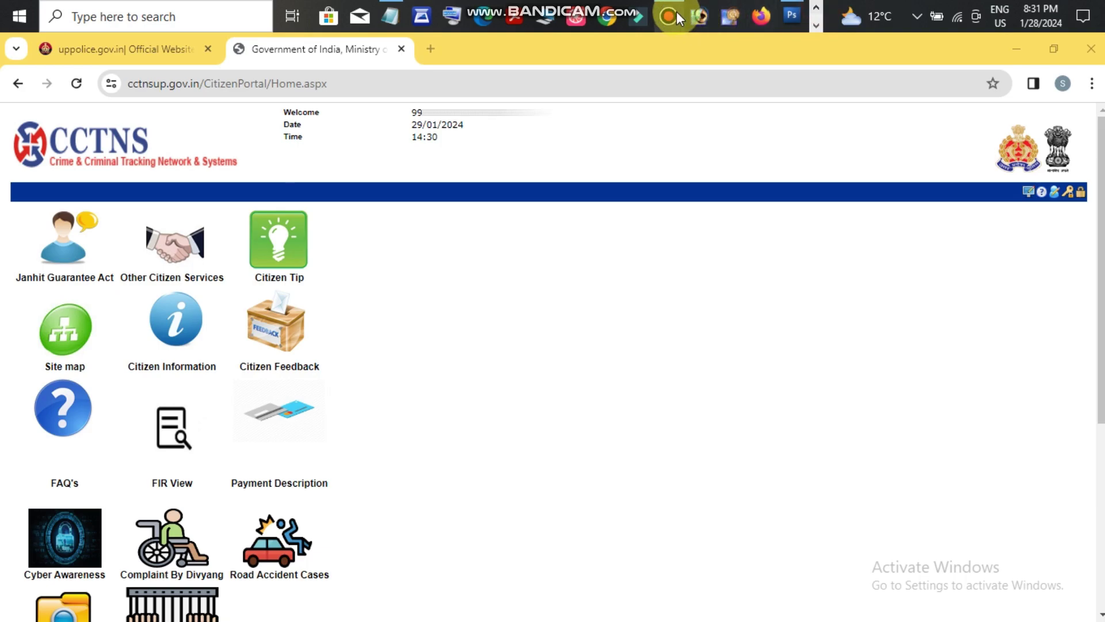
left_click(669, 16)
left_click(709, 145)
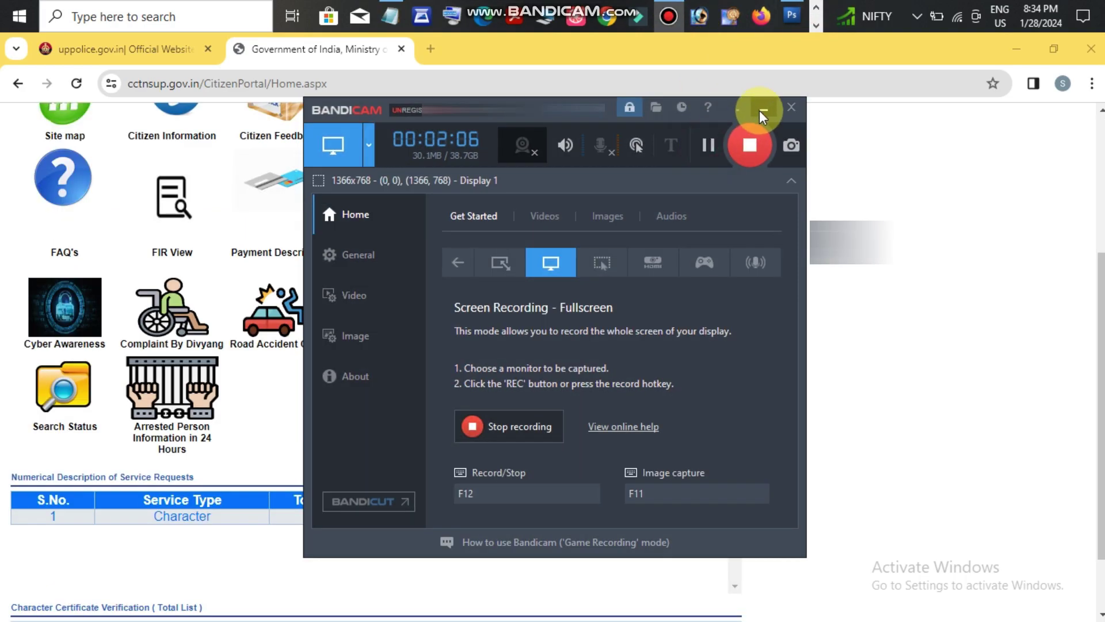
left_click(760, 109)
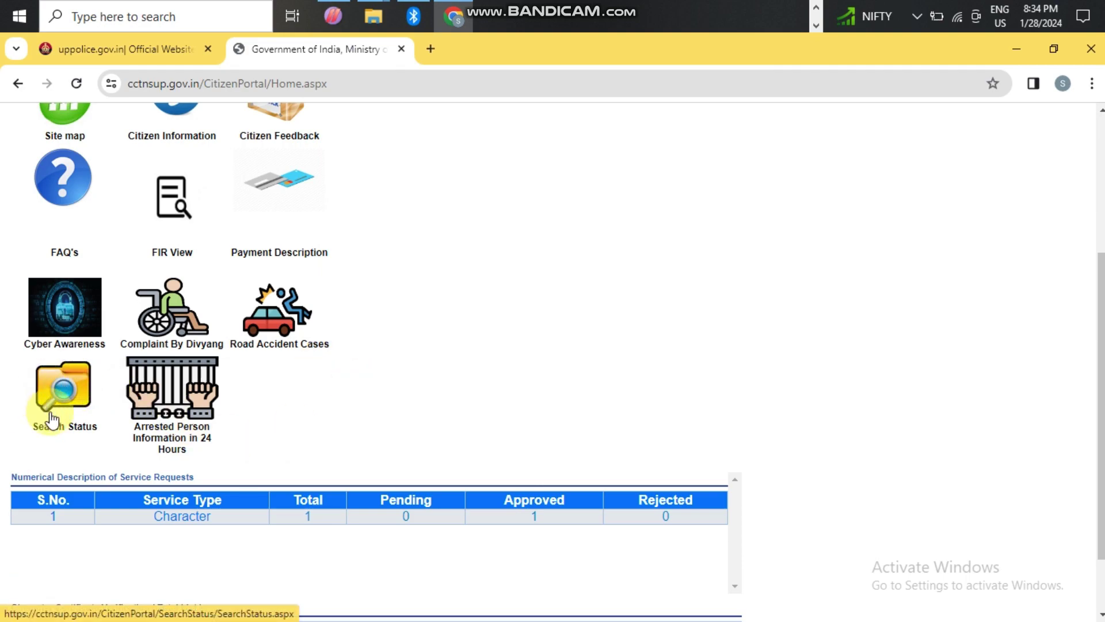
- Go from the citizen home page's Search Status icon to the Status Search for Services page
left_click(64, 393)
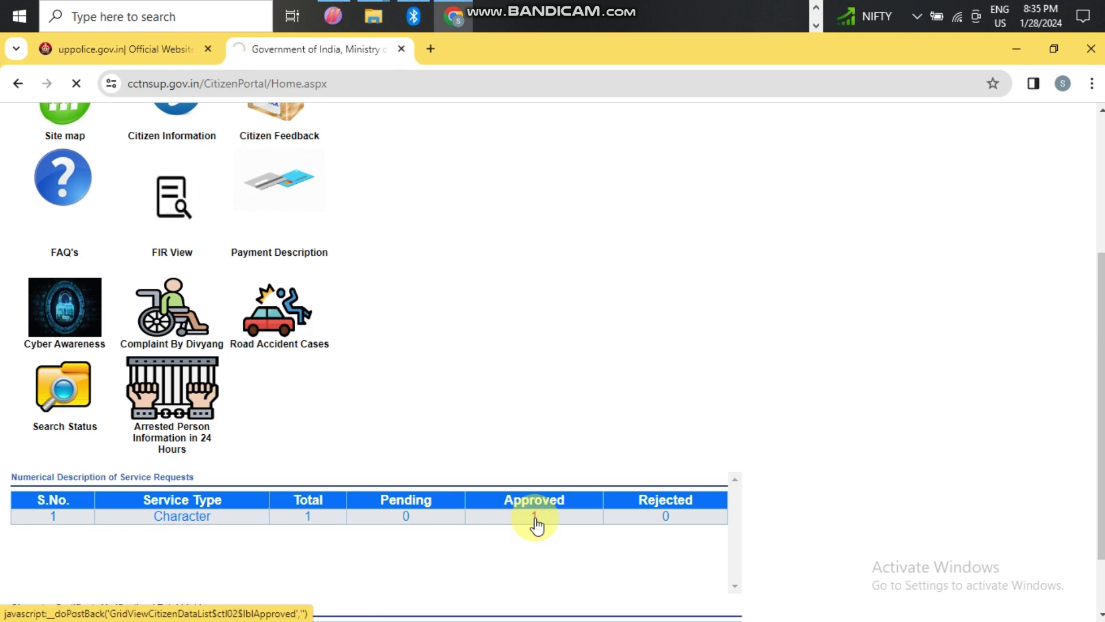
left_click(506, 497)
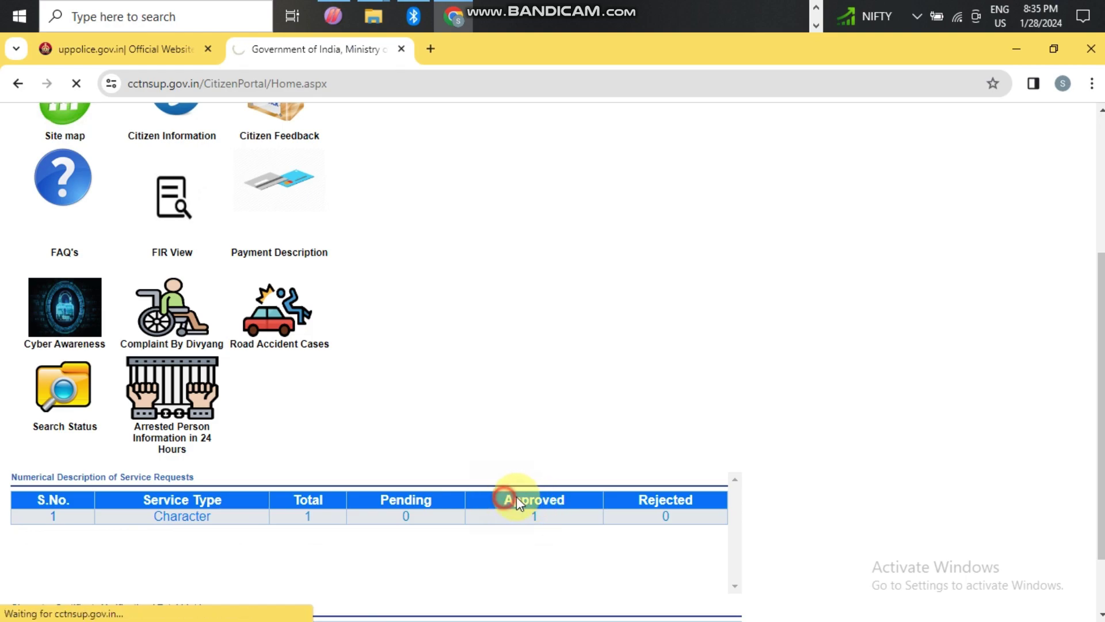
left_click(553, 500)
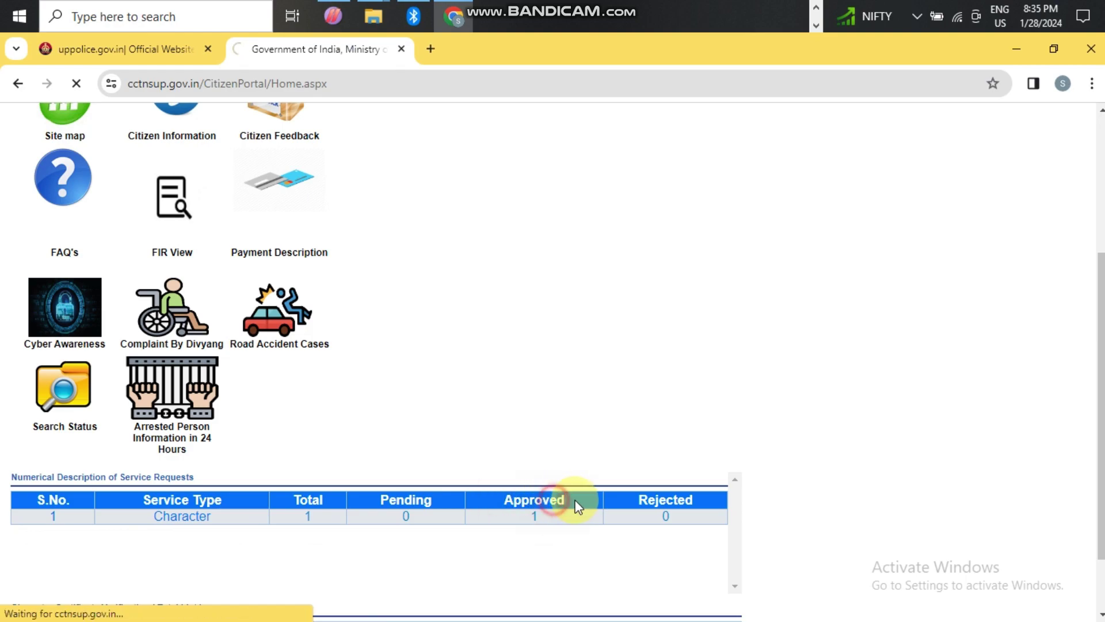
left_click(503, 498)
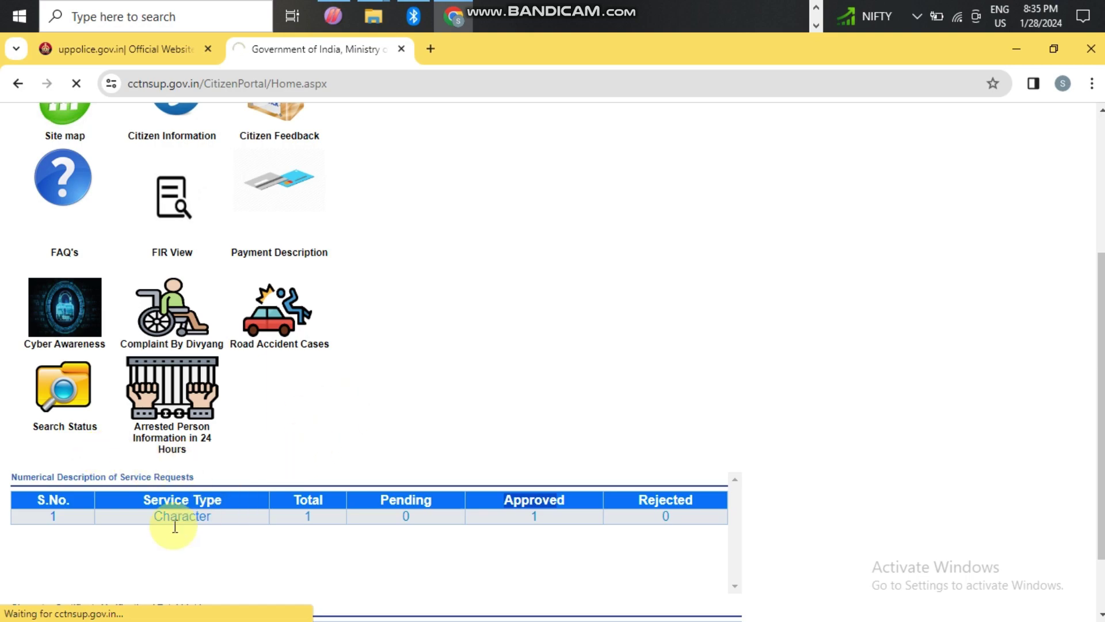
left_click(51, 404)
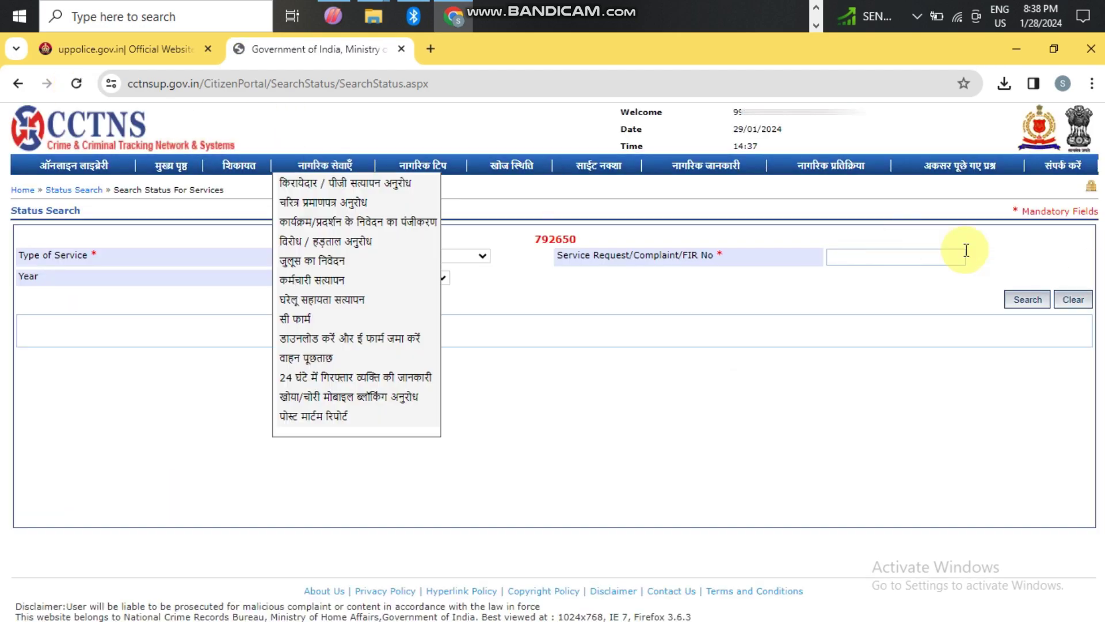
- Set Type of Service to Service Request, request type चरित्र प्रमाणपत्र, and Year 2024
left_click(671, 360)
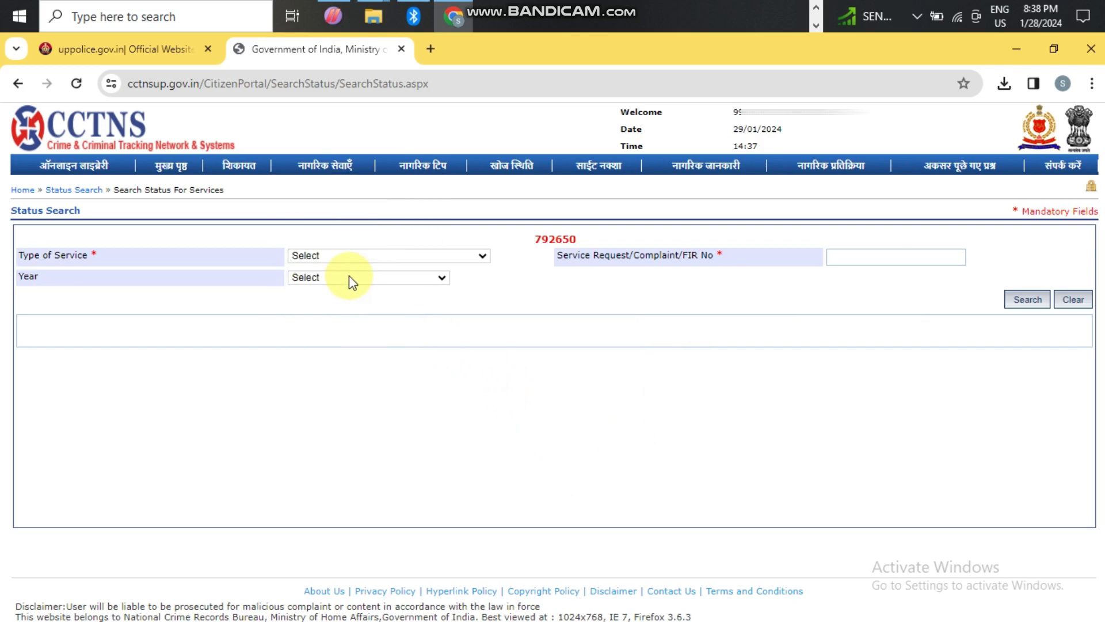
left_click(351, 257)
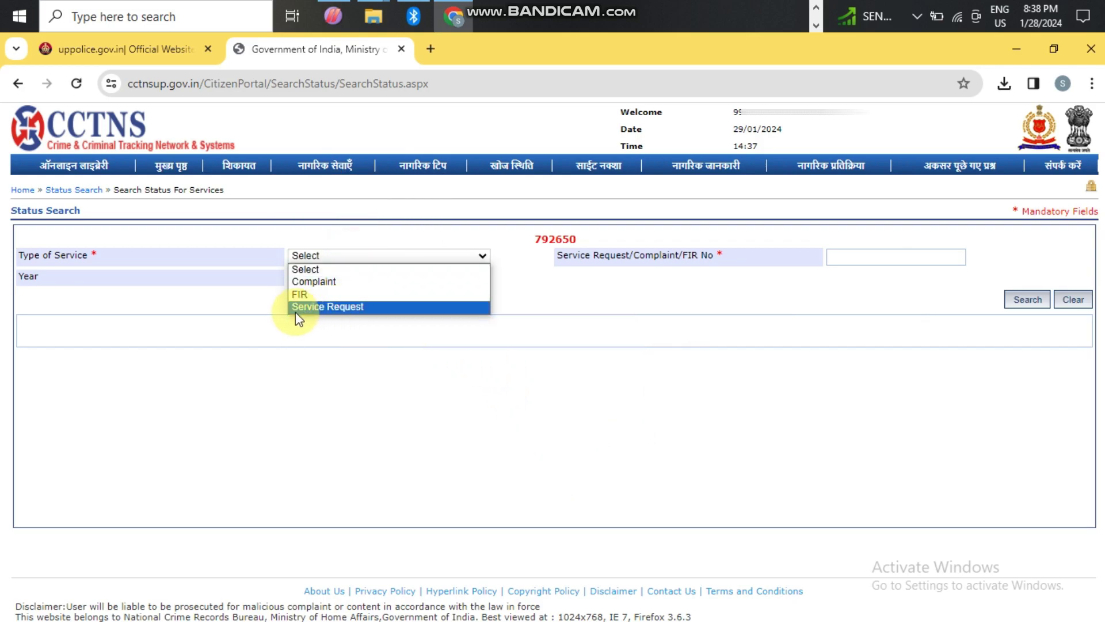
left_click(384, 309)
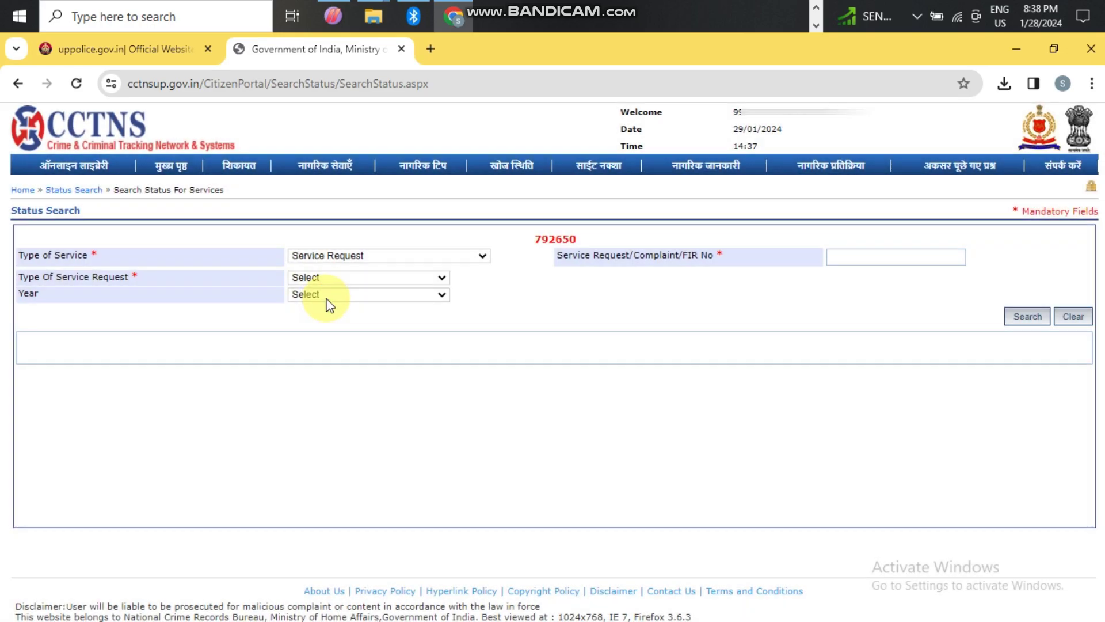
left_click(343, 277)
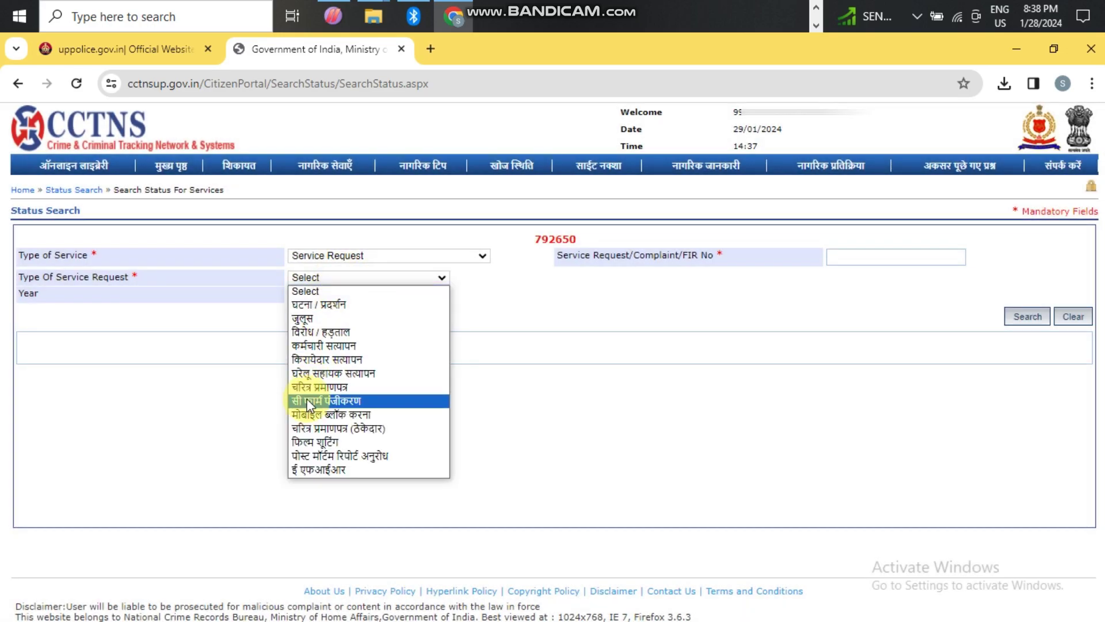
left_click(370, 387)
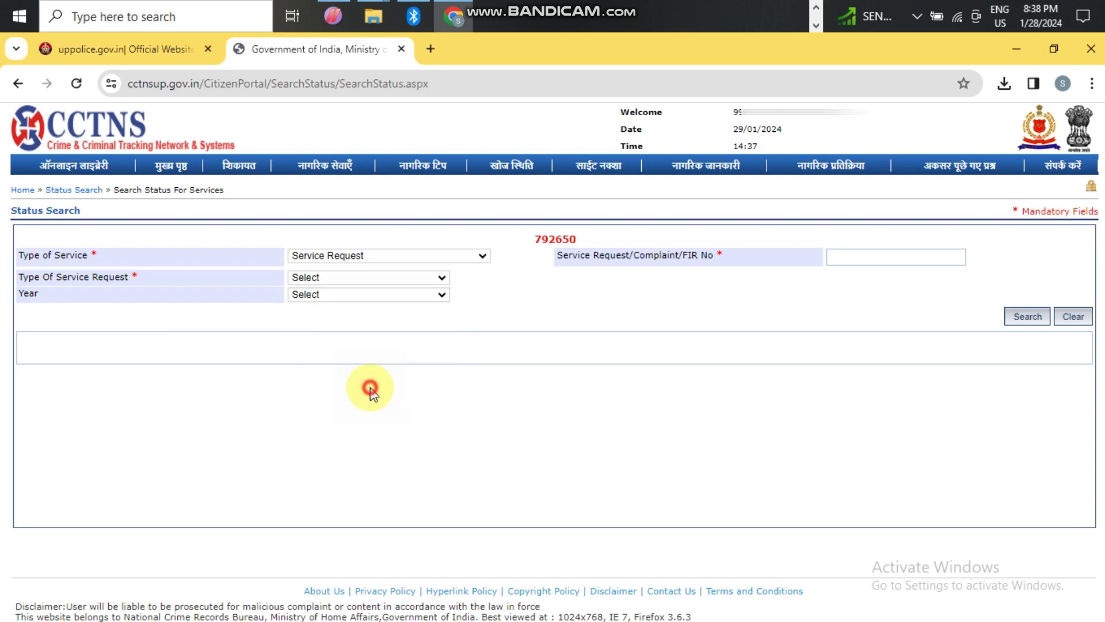
left_click(340, 296)
left_click_drag(443, 333, 469, 608)
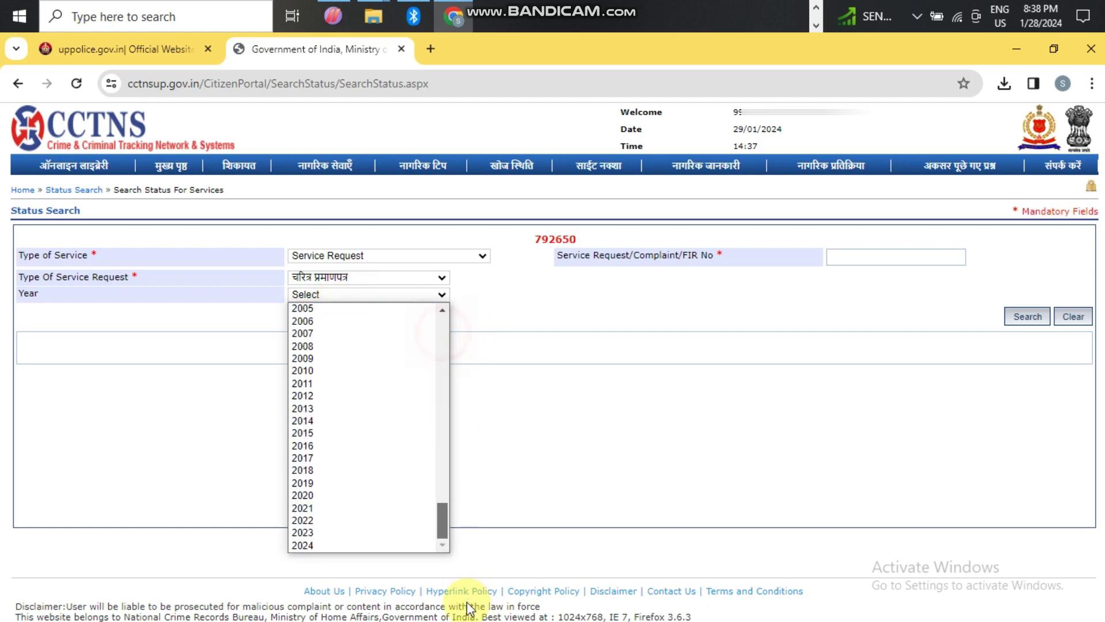
left_click(306, 545)
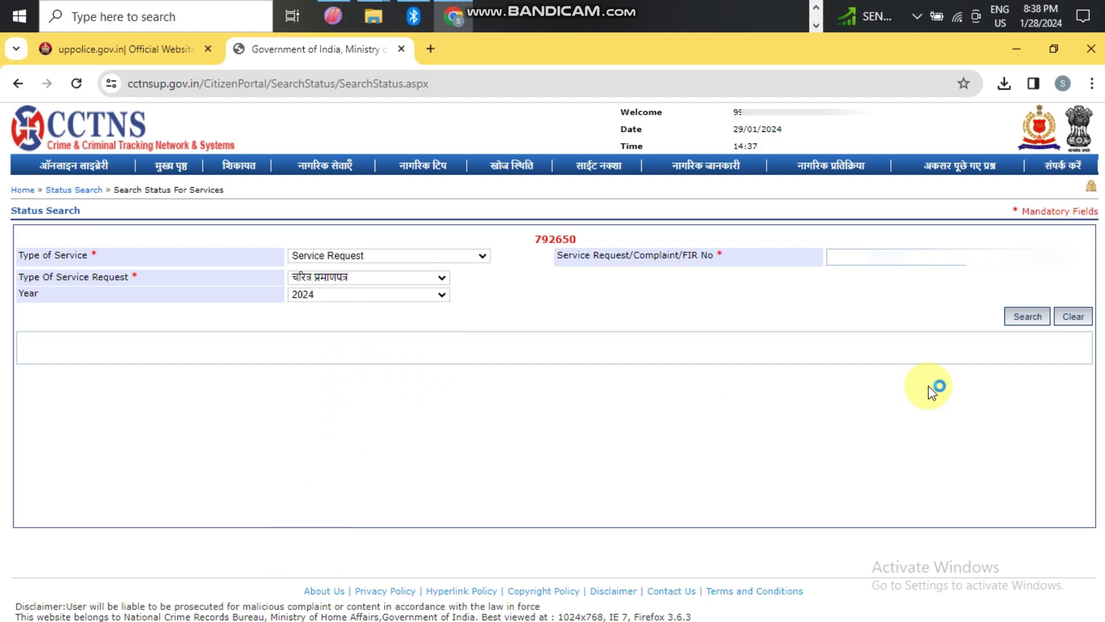
- Enter the service request number and search, showing the approved (स्वीकृत) status
left_click(858, 256)
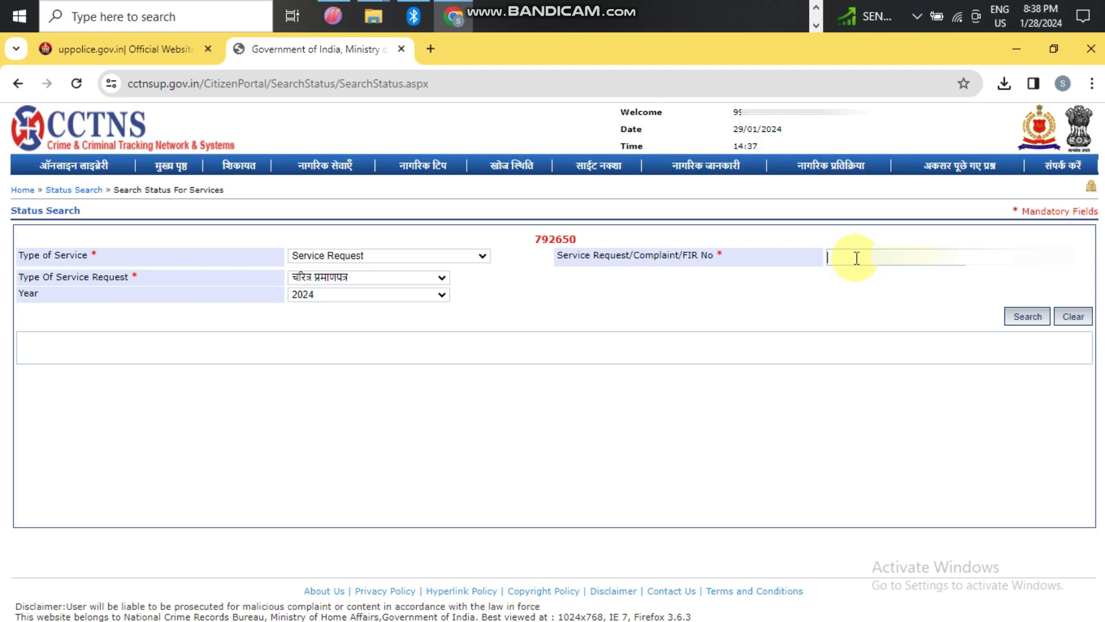
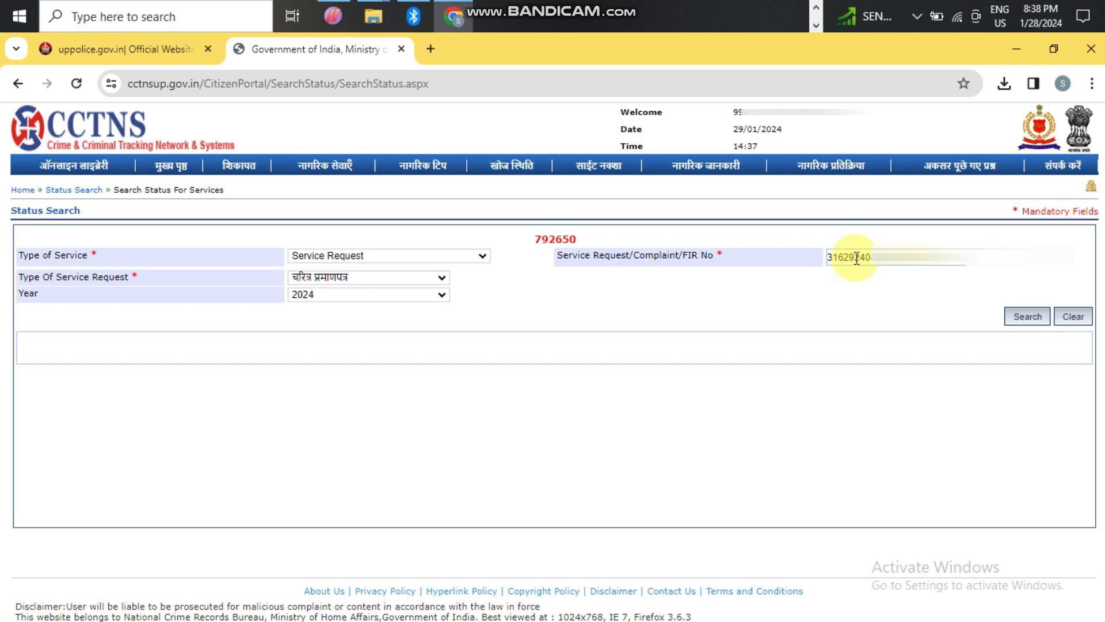
left_click(1031, 316)
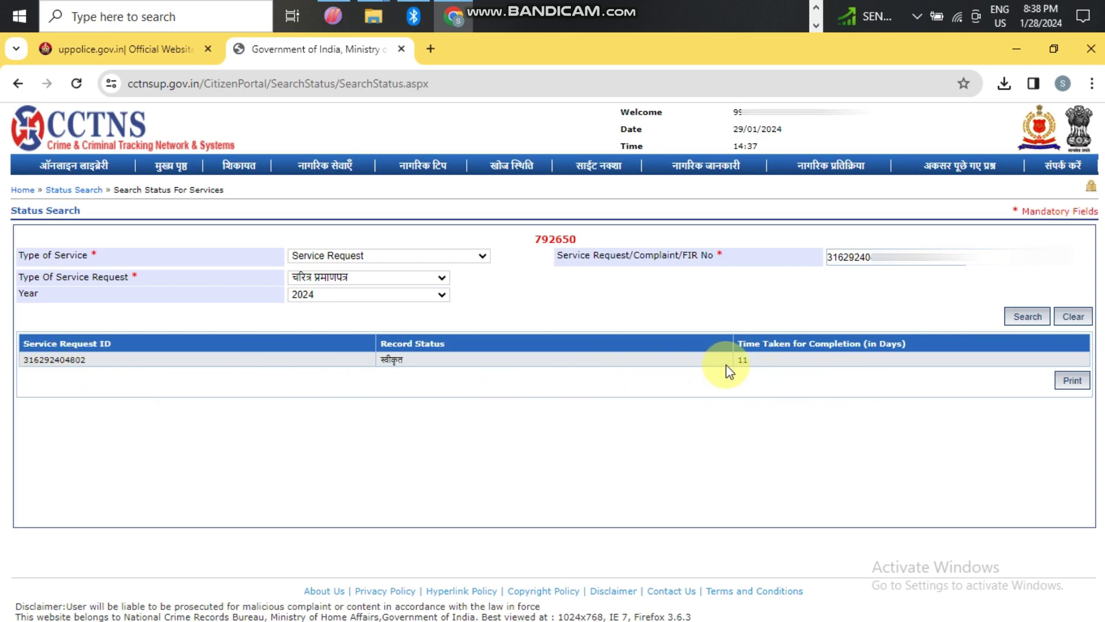
- Download the approved certificate via Print and open NTL_CS_CharacterCertificate PDF in Chrome
double_click(741, 360)
left_click(1068, 382)
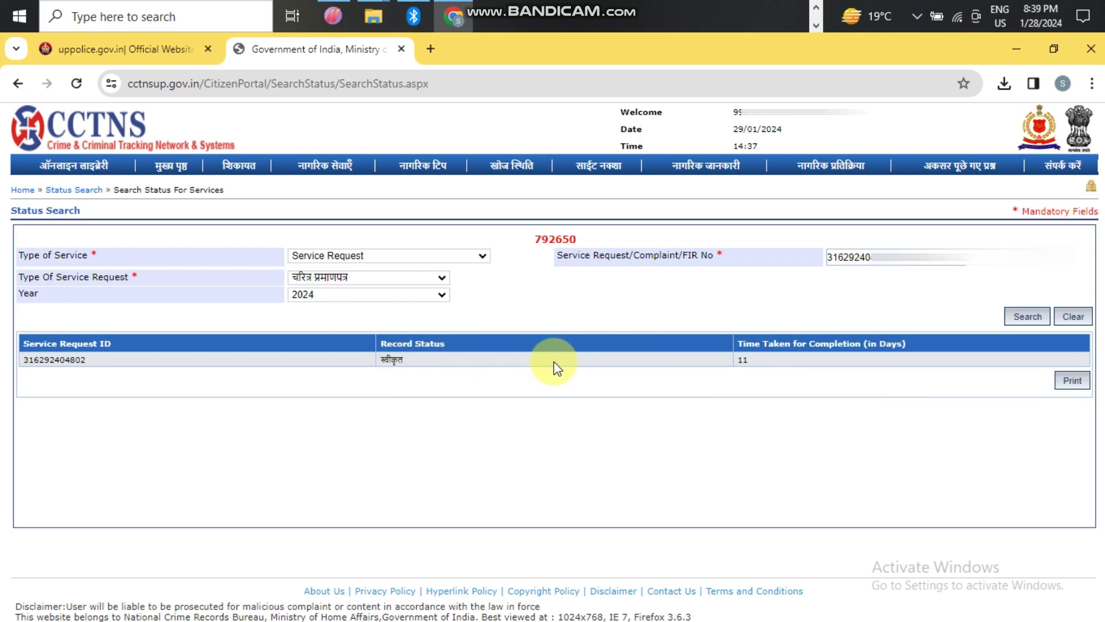
left_click(1069, 380)
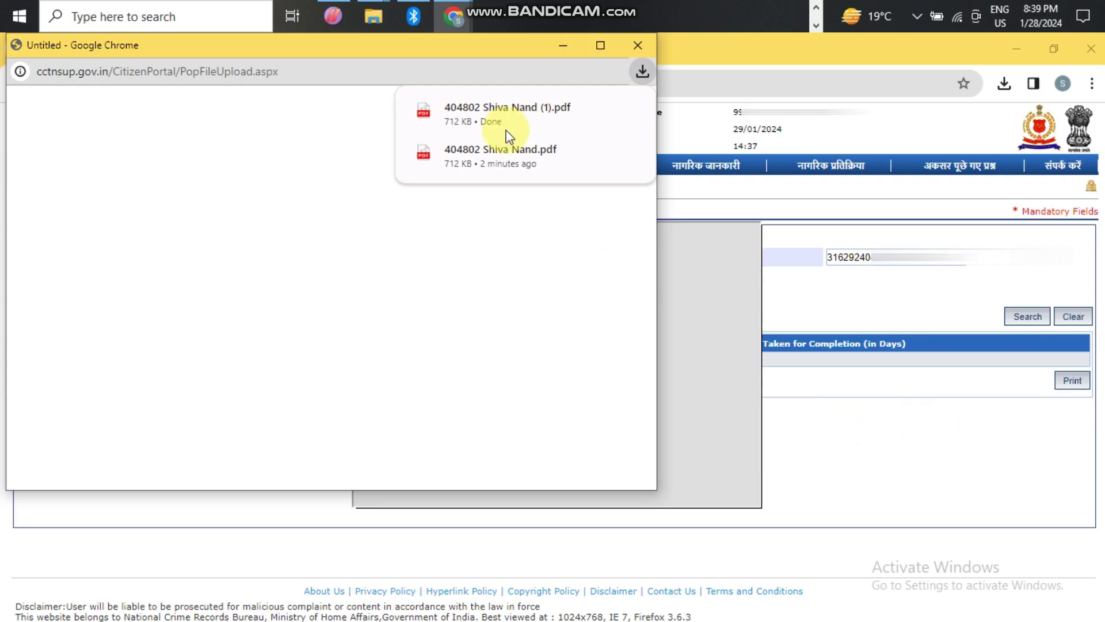
left_click(513, 123)
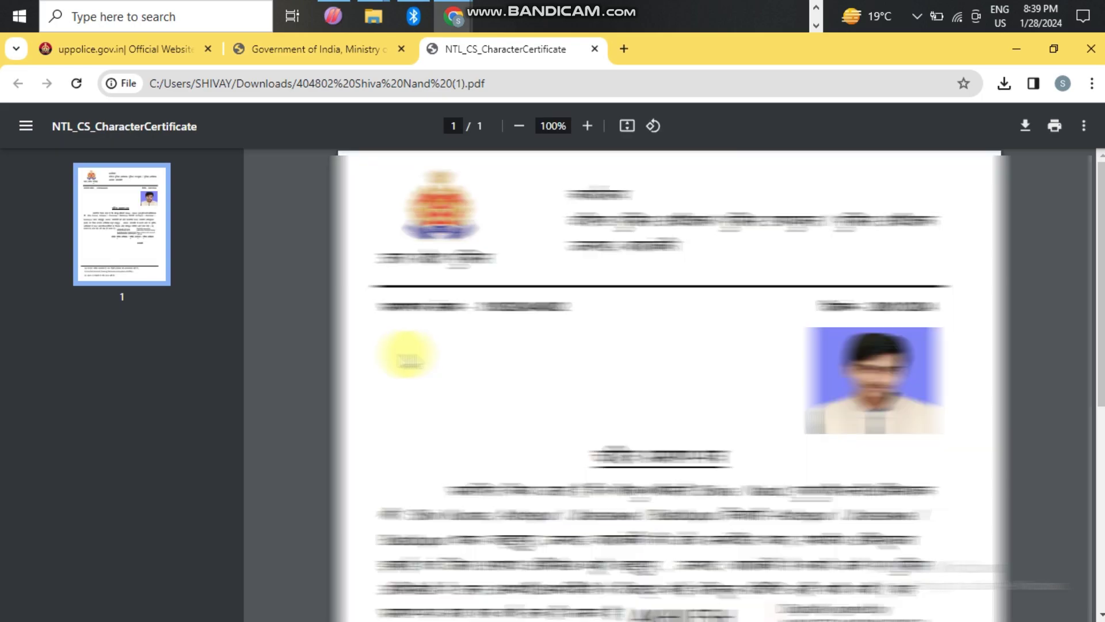
- Scroll through the one-page certificate PDF, then bring up Chrome's Print dialog
scroll(633, 410, "down", 5)
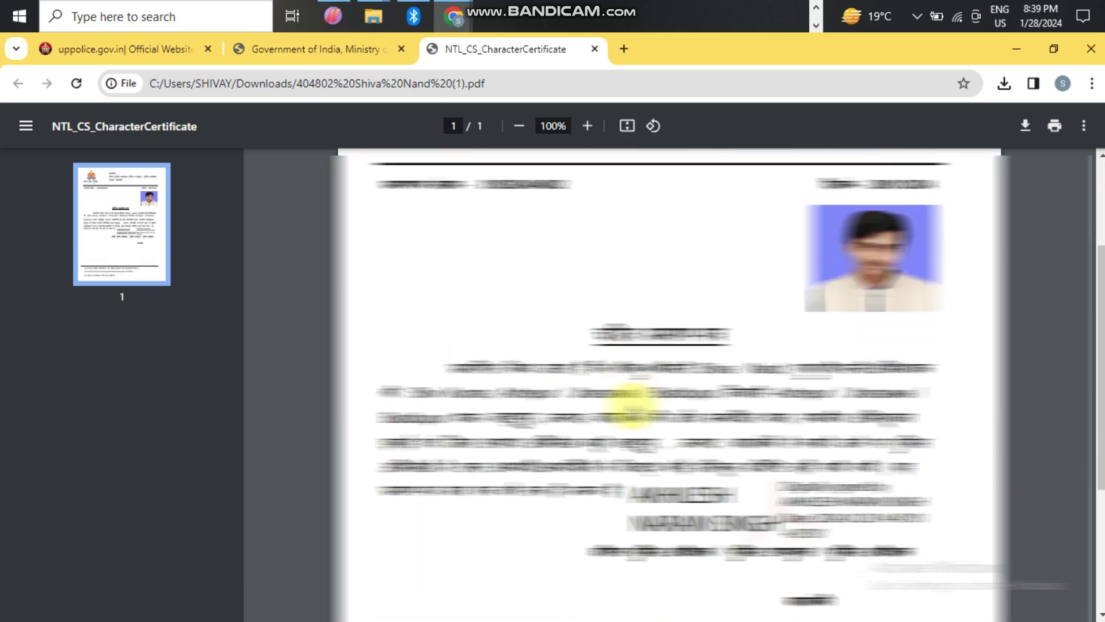
scroll(633, 410, "down", 1)
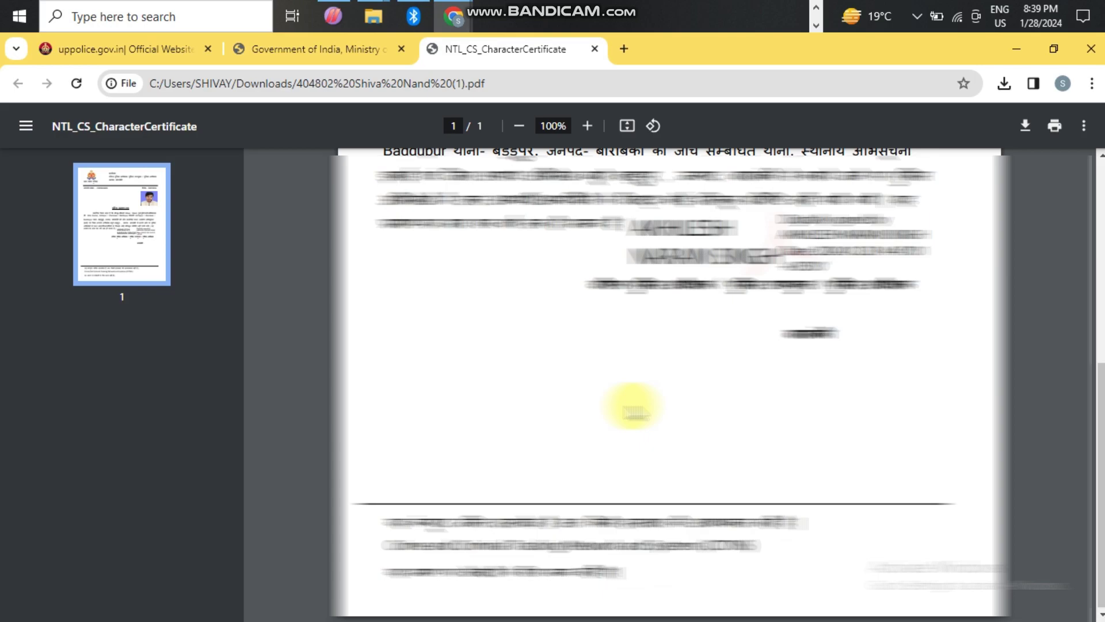
scroll(633, 410, "up", 6)
scroll(633, 410, "down", 1)
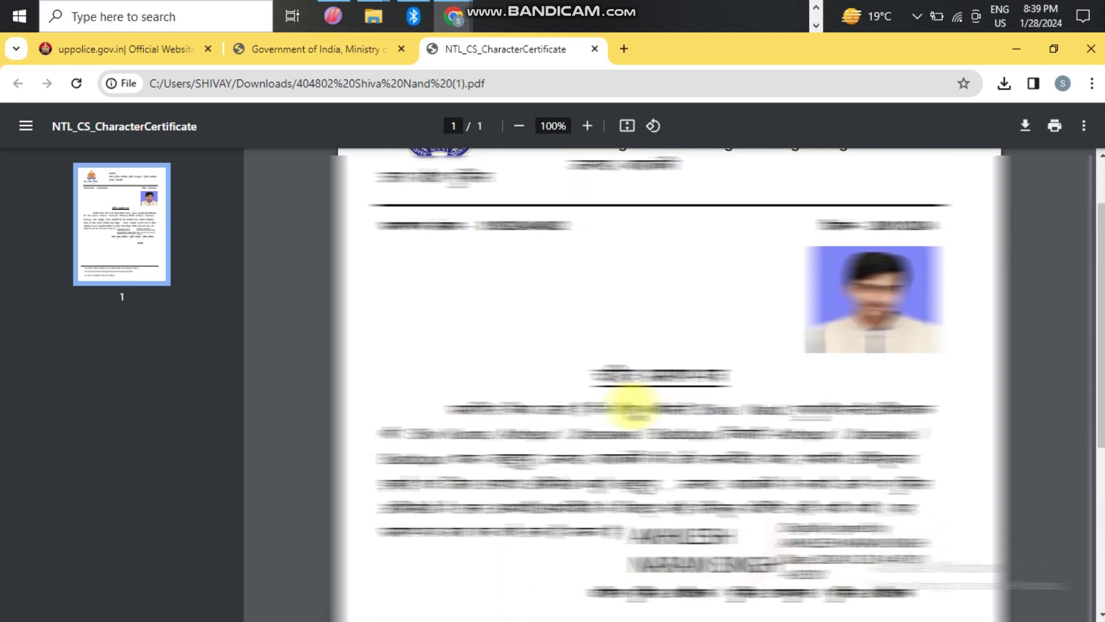
scroll(634, 410, "up", 1)
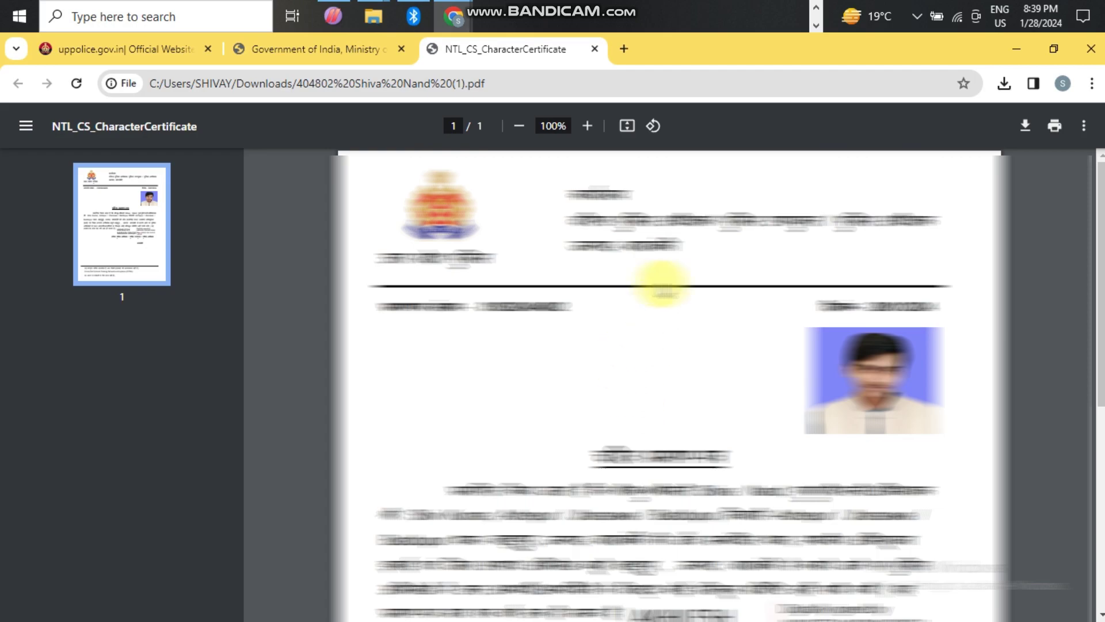
left_click(1055, 130)
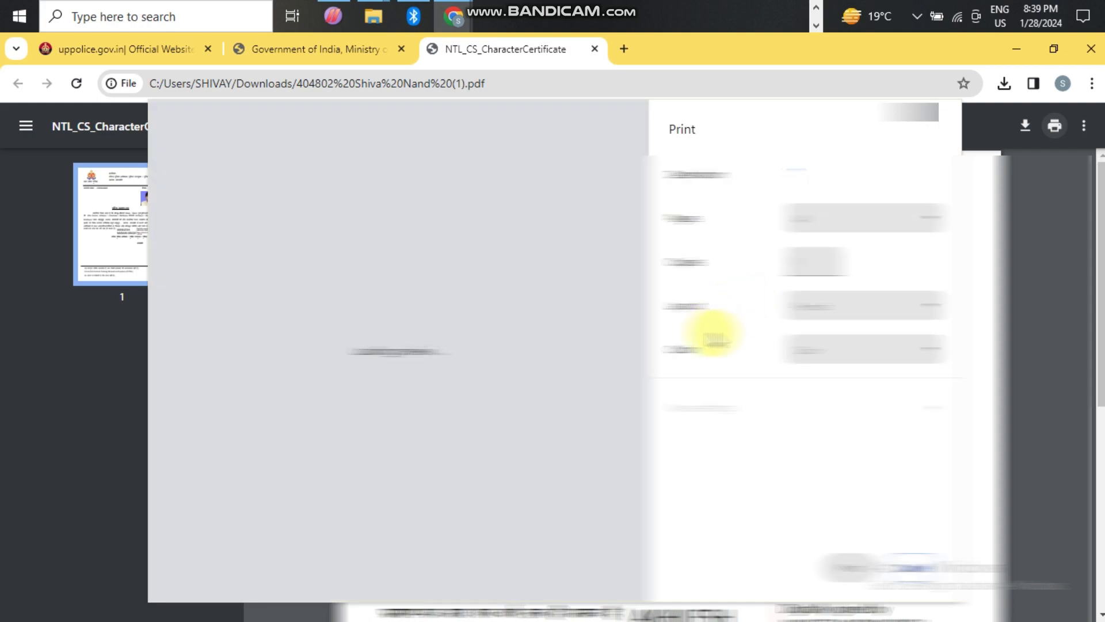
- Change one print option and expand the additional print settings in Chrome's Print dialog
left_click(827, 221)
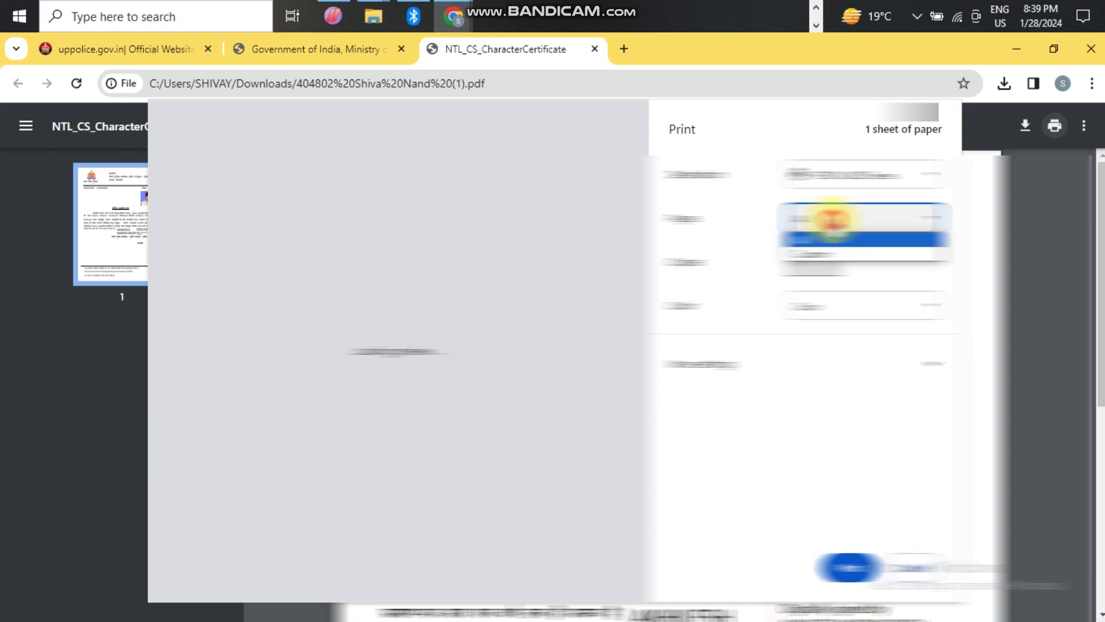
left_click(827, 254)
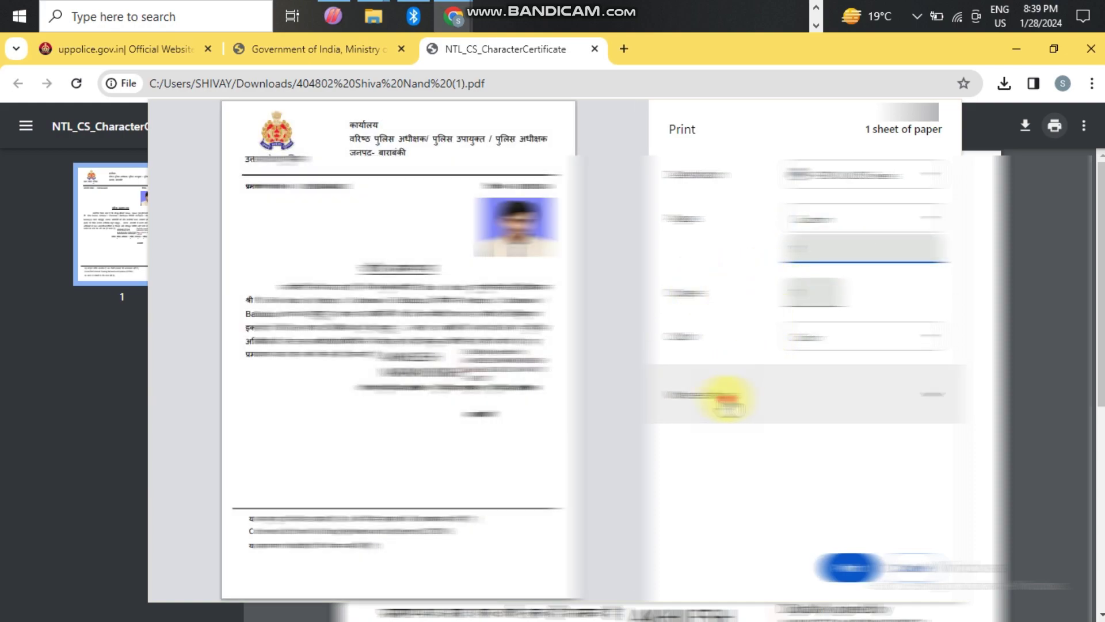
left_click(723, 395)
scroll(815, 420, "down", 2)
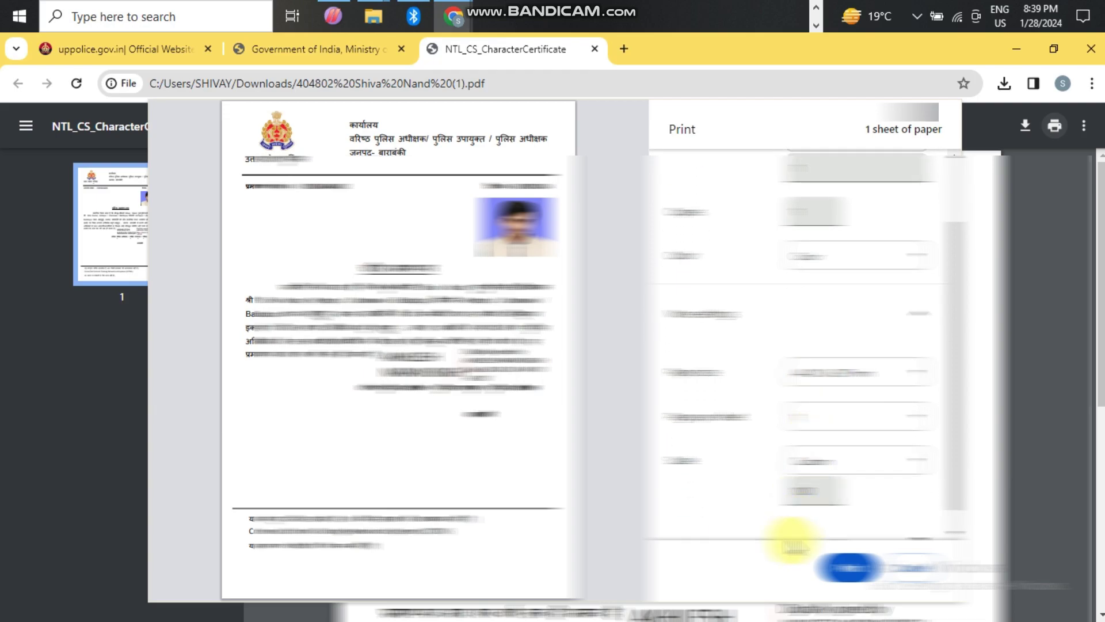
scroll(824, 515, "down", 1)
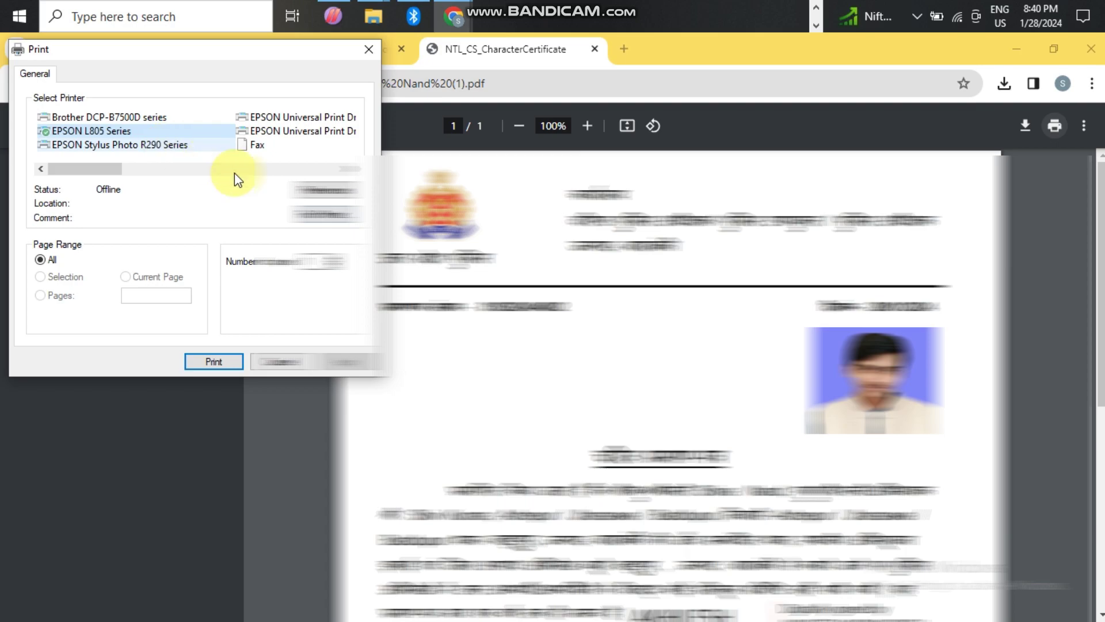
- Set EPSON L805 preferences to Document - High Quality with a new document size, then print
left_click(322, 190)
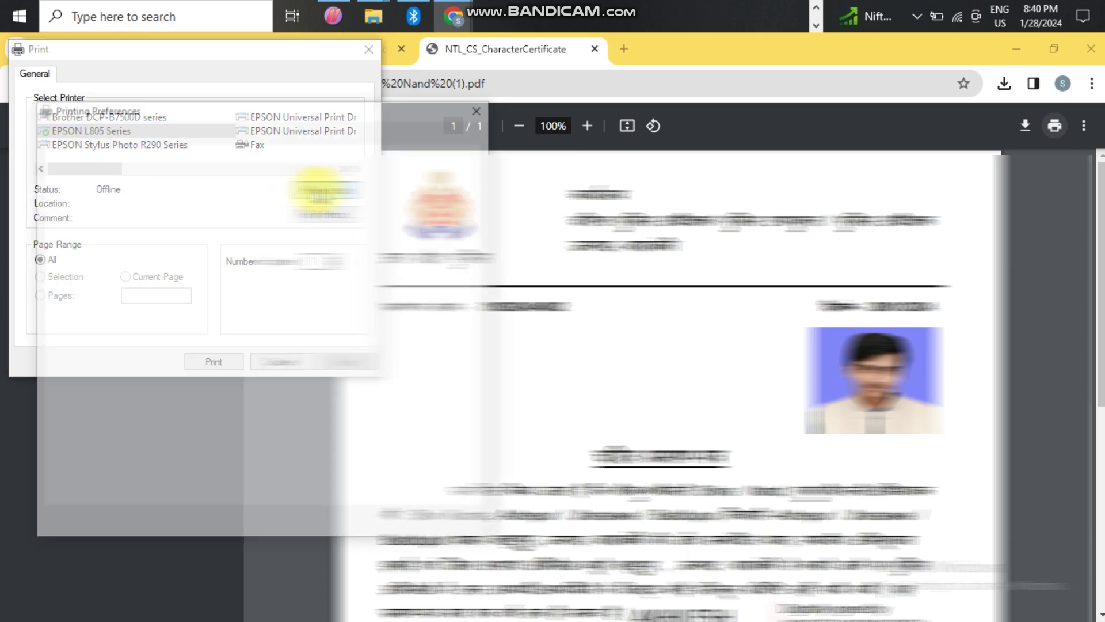
left_click(122, 287)
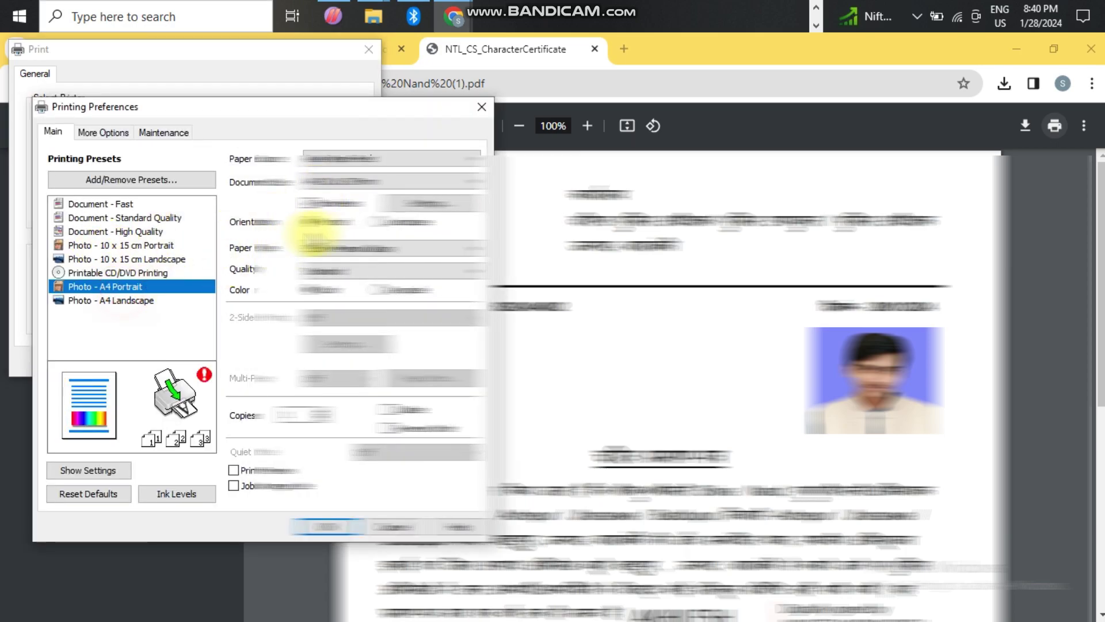
left_click(121, 236)
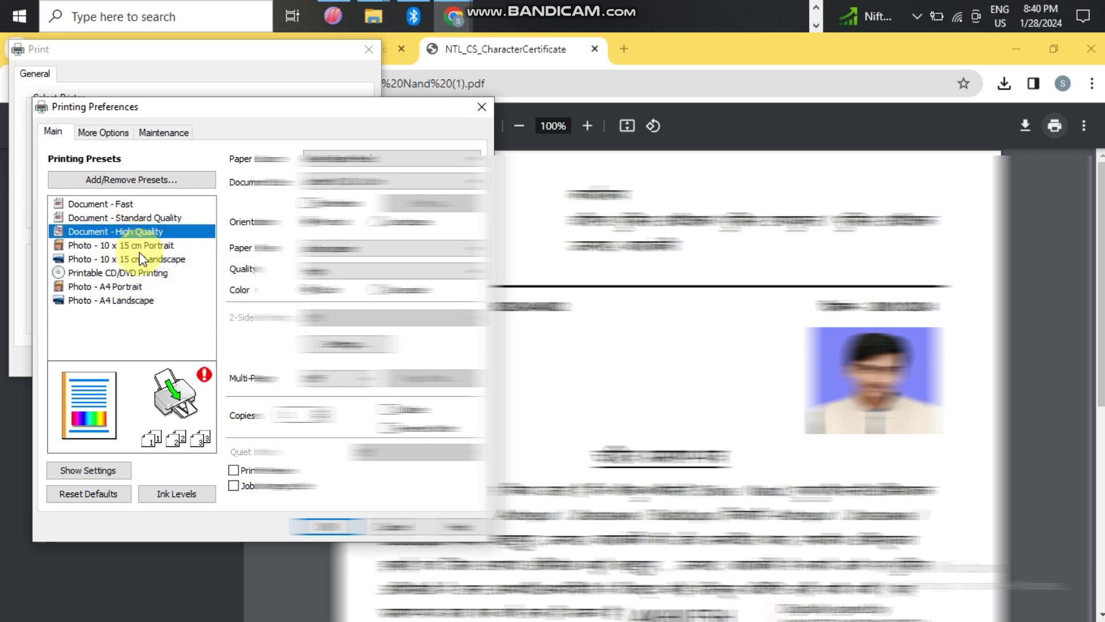
left_click(318, 183)
left_click(318, 182)
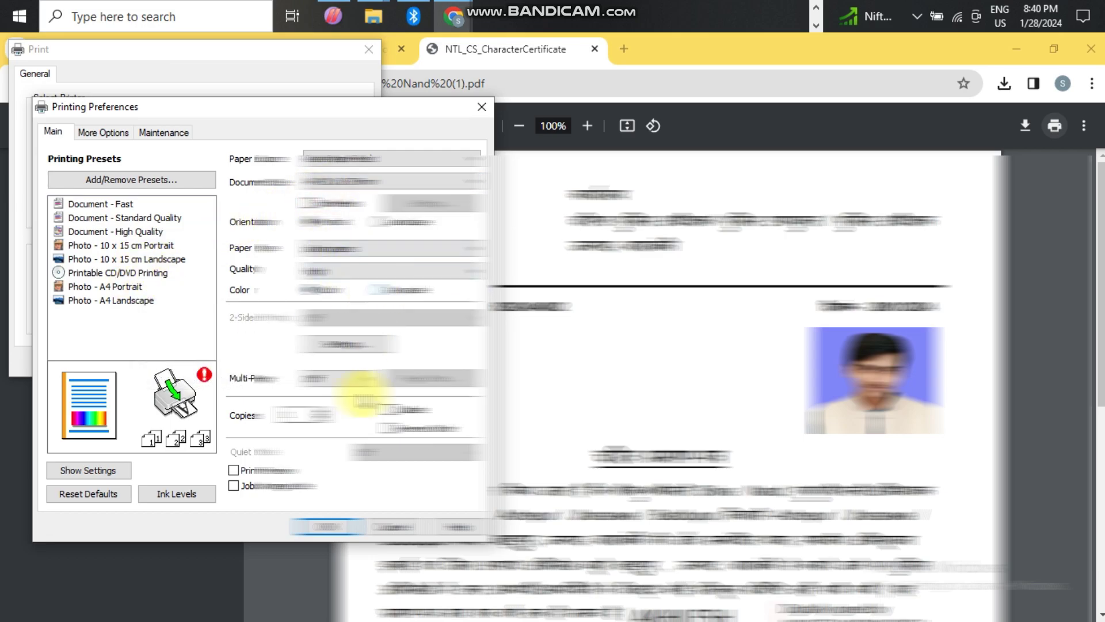
left_click(328, 527)
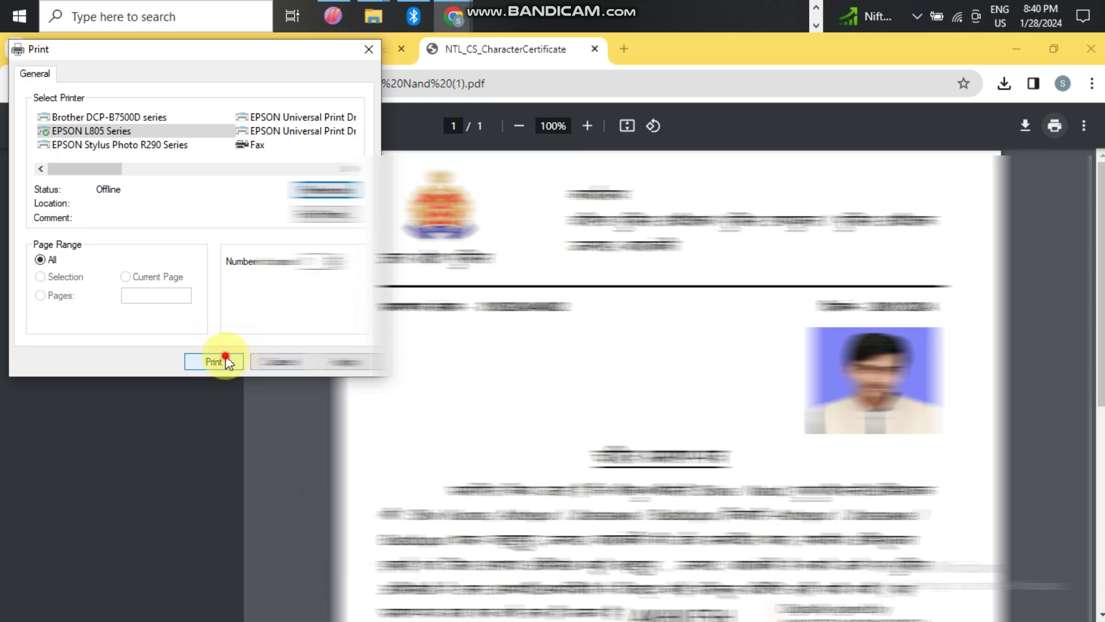
left_click(214, 361)
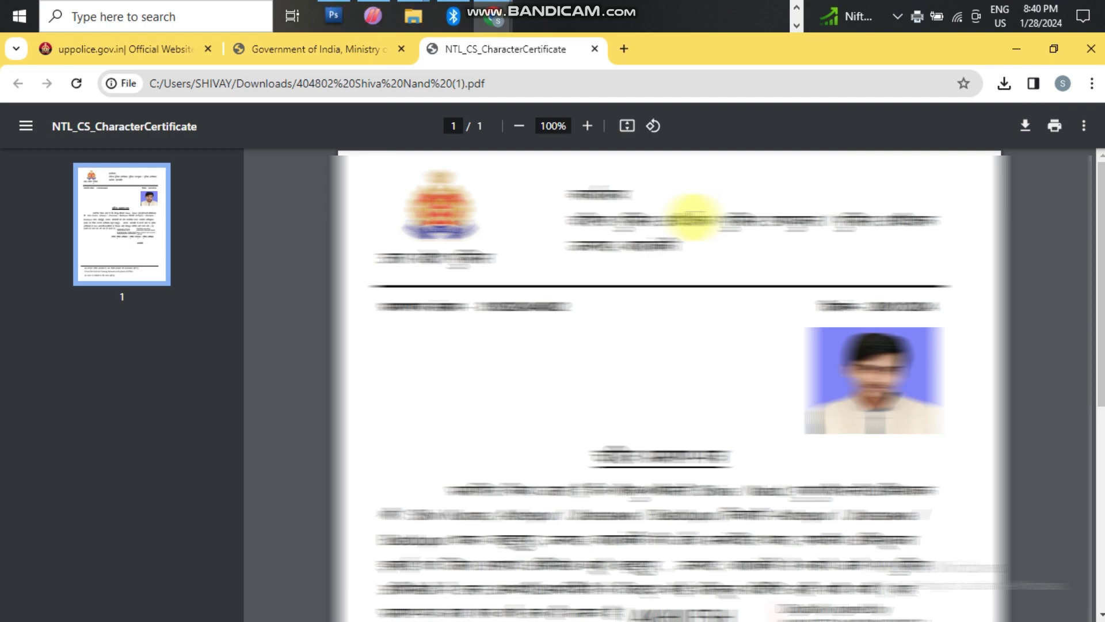
left_click_drag(1099, 236, 1085, 185)
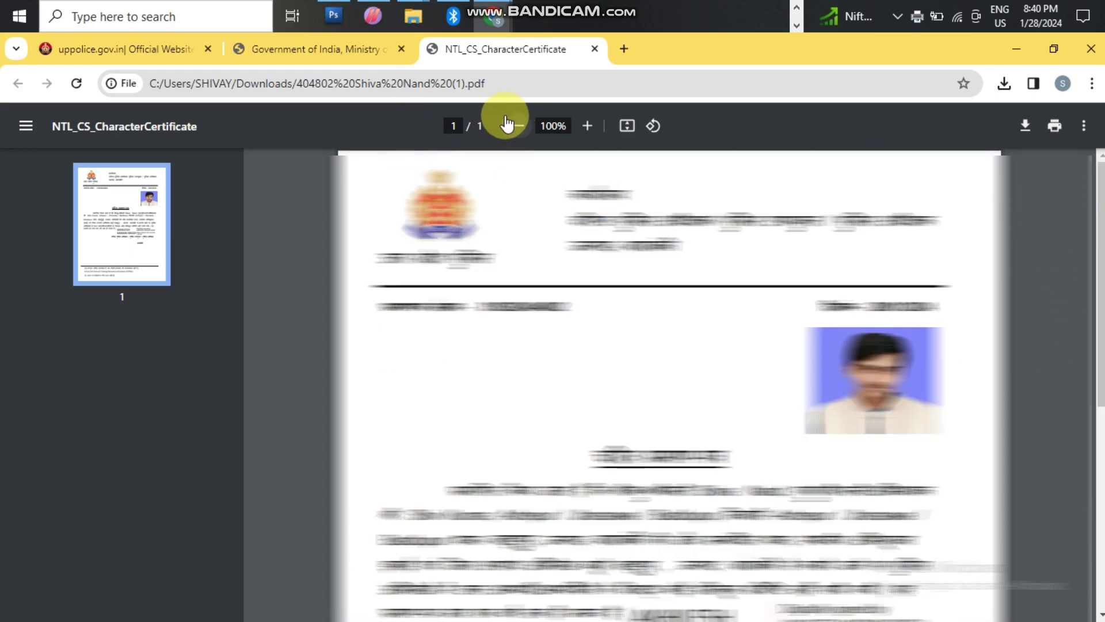